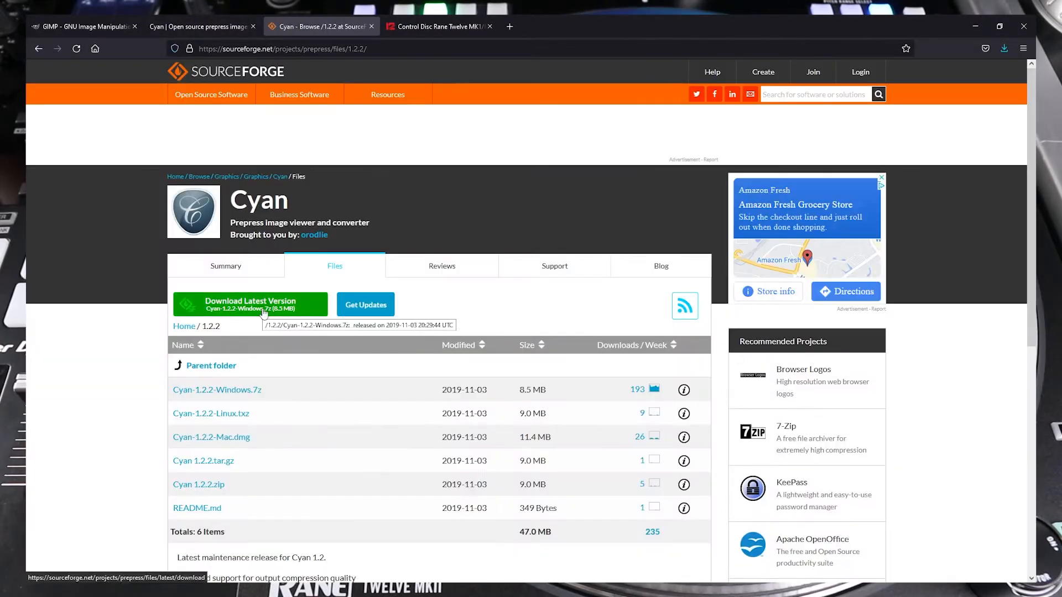
Step: Download the latest Windows version of Cyan 1.2.2, close its download page and switch to the control disc product page
click(257, 306)
key(Return)
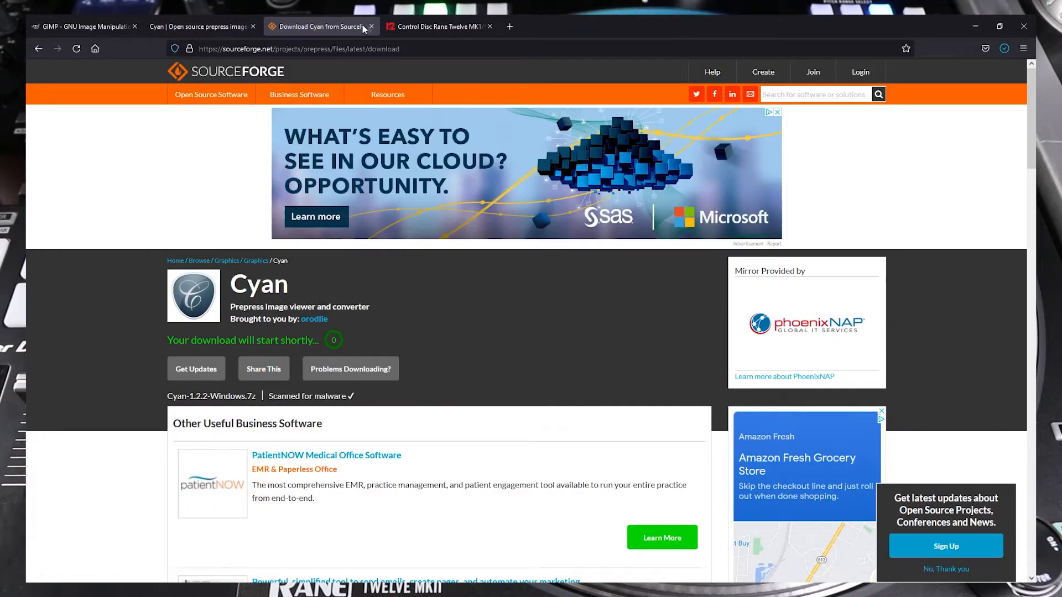
click(372, 26)
click(320, 26)
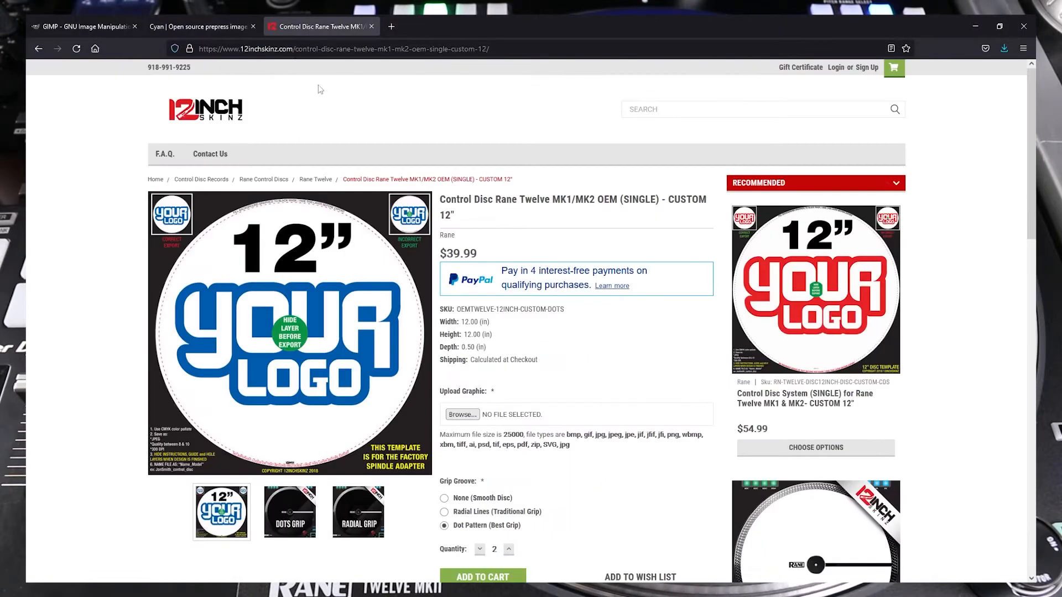
Step: Go to the Rane Twelve category and open the $29.99 Control Disc Rane Twelve MK1/MK2 OEM (SINGLE) - CUSTOM 12" product
click(316, 180)
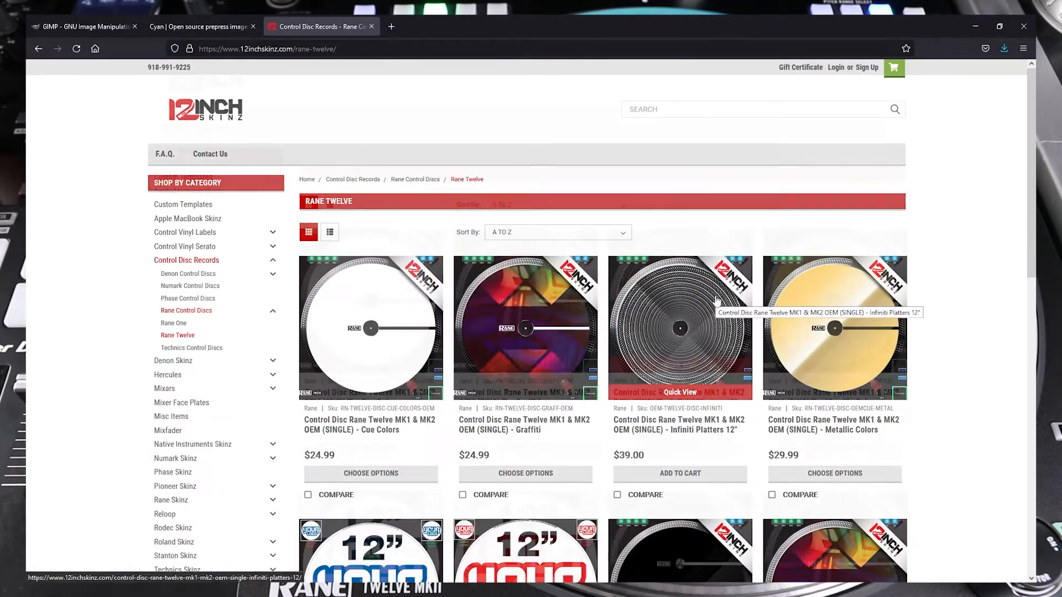
scroll(542, 332, down, 8)
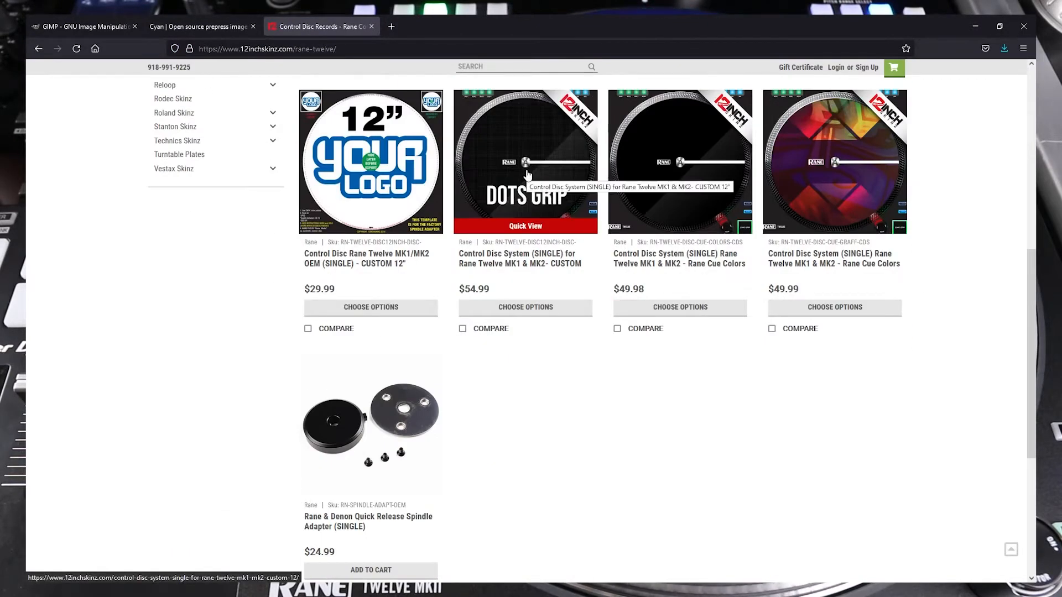
click(379, 308)
Step: Choose the Dot Pattern (Best Grip) grip groove for the custom disc and raise the quantity by one
scroll(380, 308, down, 3)
scroll(387, 310, down, 2)
scroll(415, 332, up, 2)
click(444, 365)
click(509, 389)
Step: Download the Photoshop template from the custom control disc's product description and save the file
scroll(447, 350, down, 3)
scroll(447, 350, down, 3)
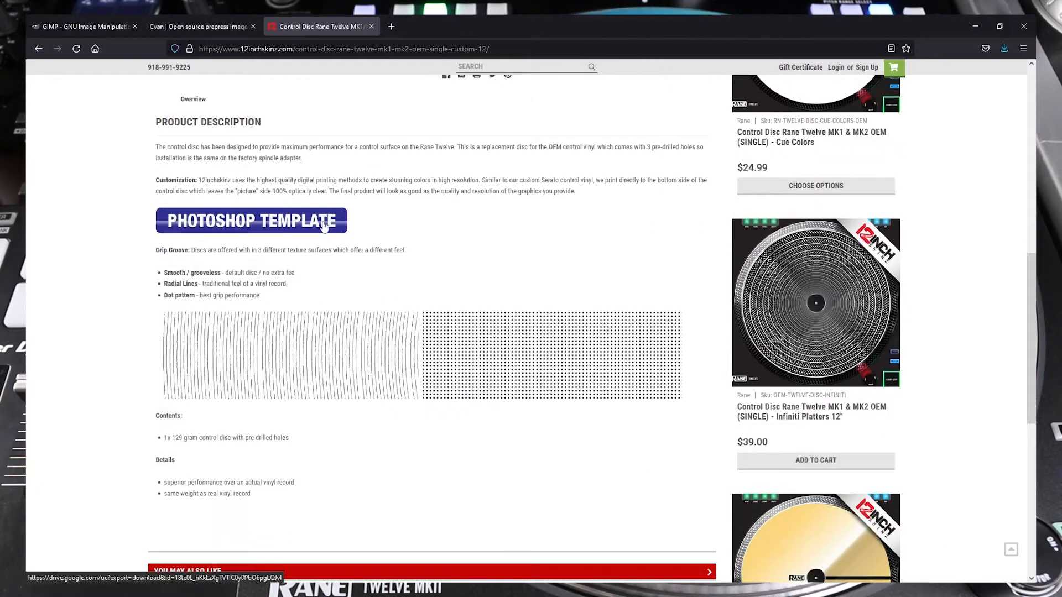
click(325, 227)
click(102, 508)
key(Return)
scroll(437, 339, up, 8)
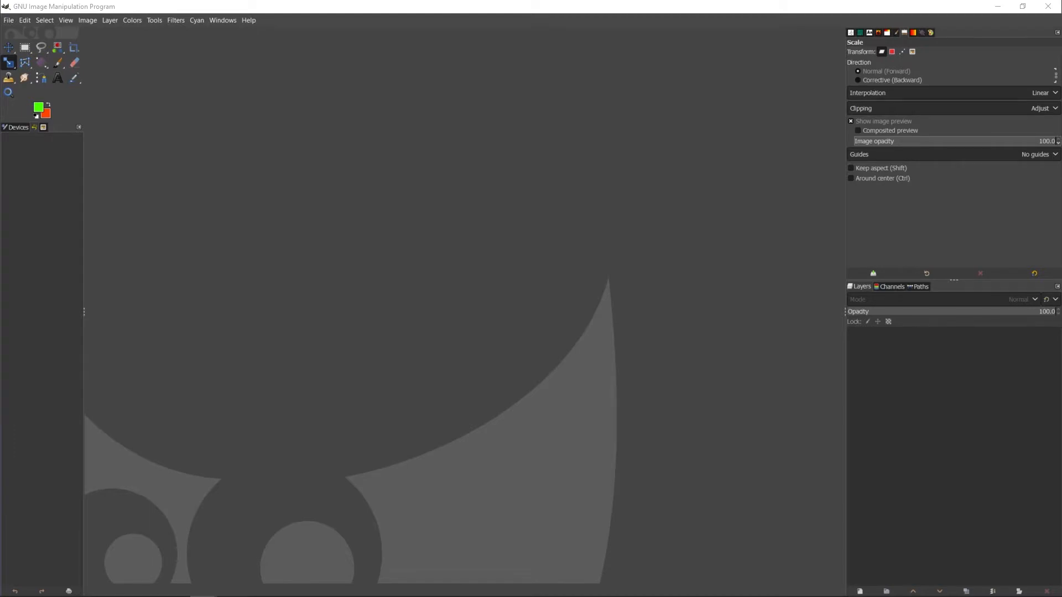
Step: In GIMP's preferences, preview the Gray, Light and System interface themes and return to Dark
click(15, 25)
mouse_move(25, 21)
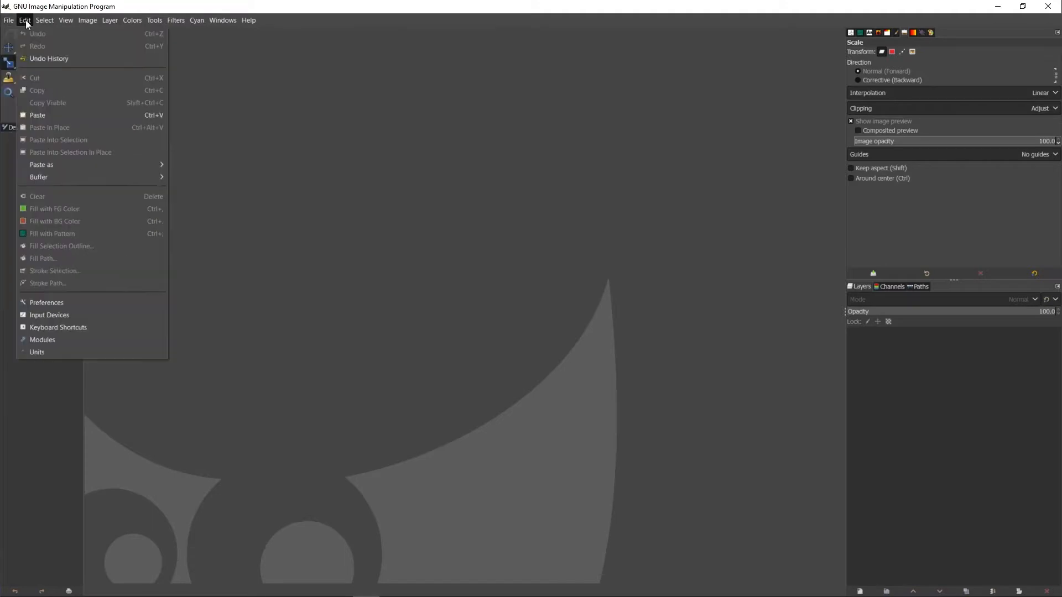
click(35, 299)
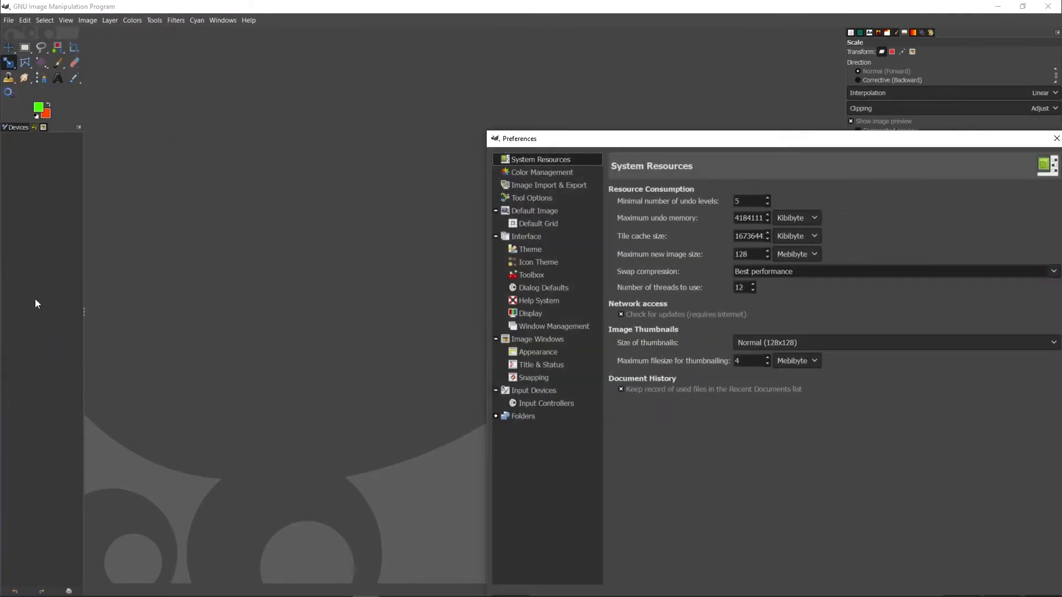
drag(605, 142, 299, 64)
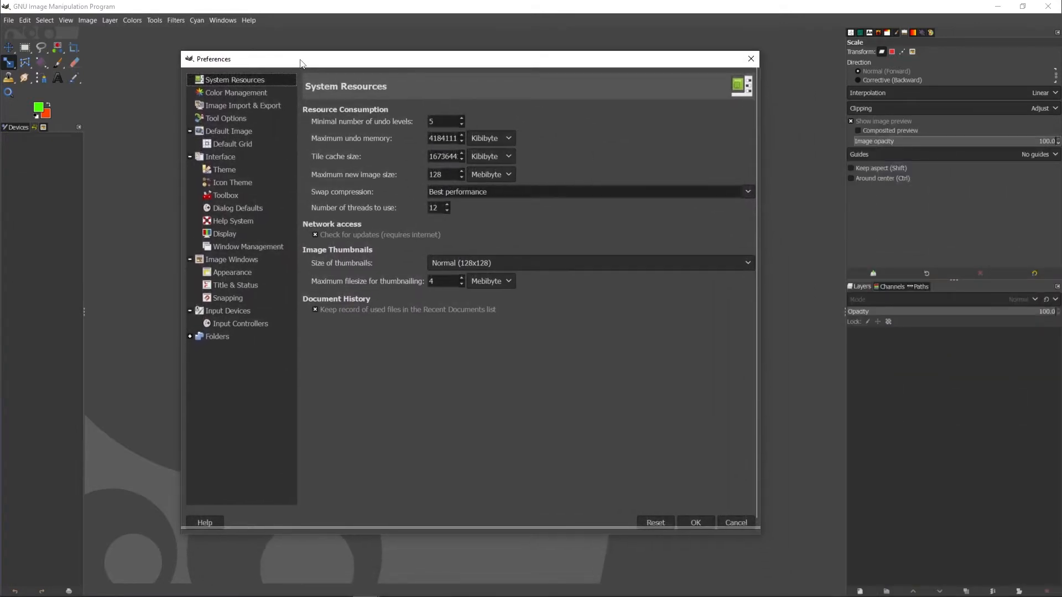
click(223, 169)
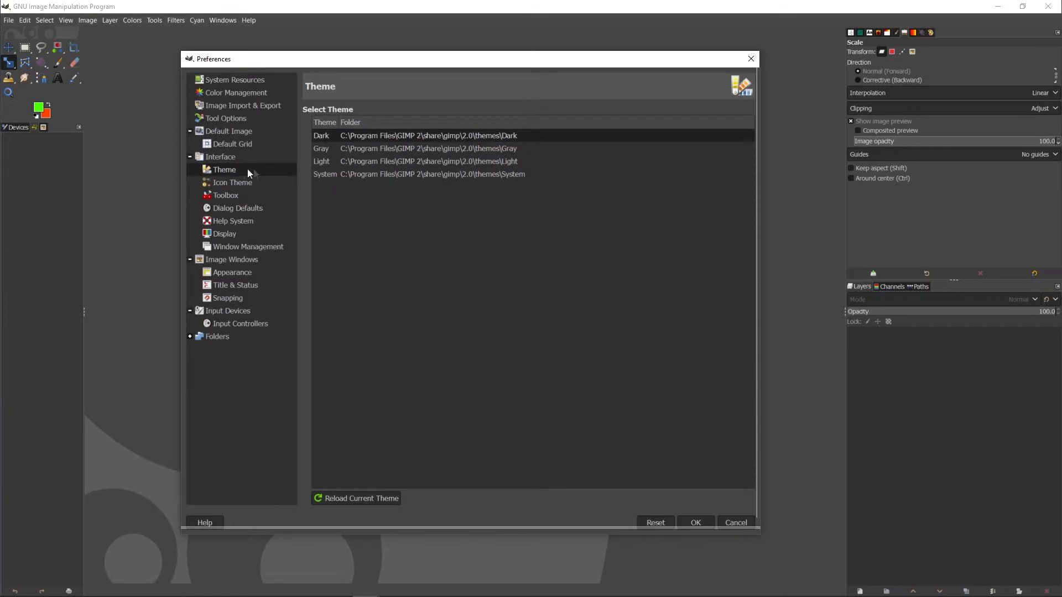
click(337, 148)
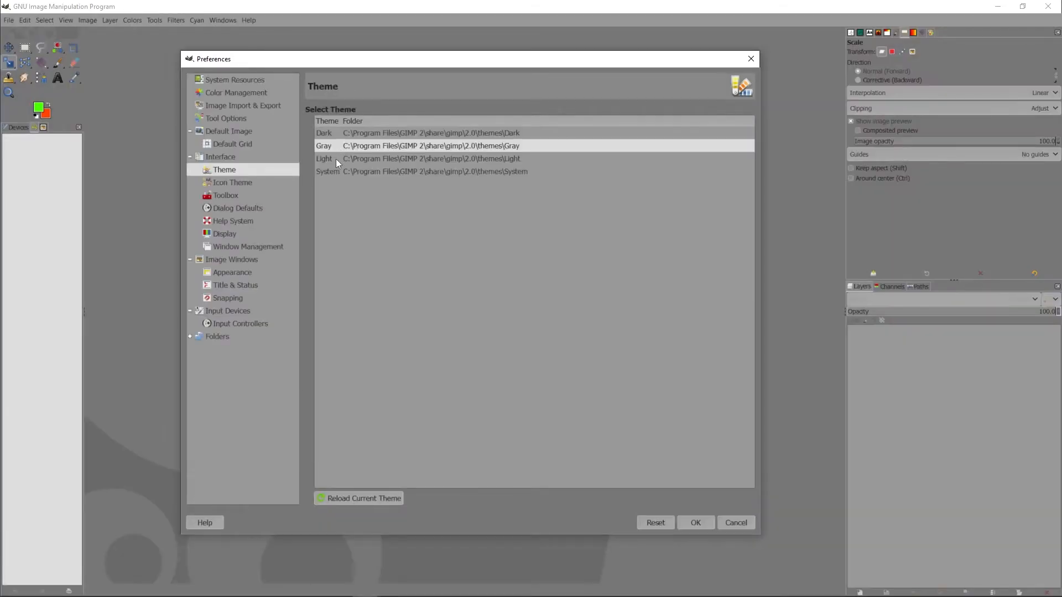
click(336, 158)
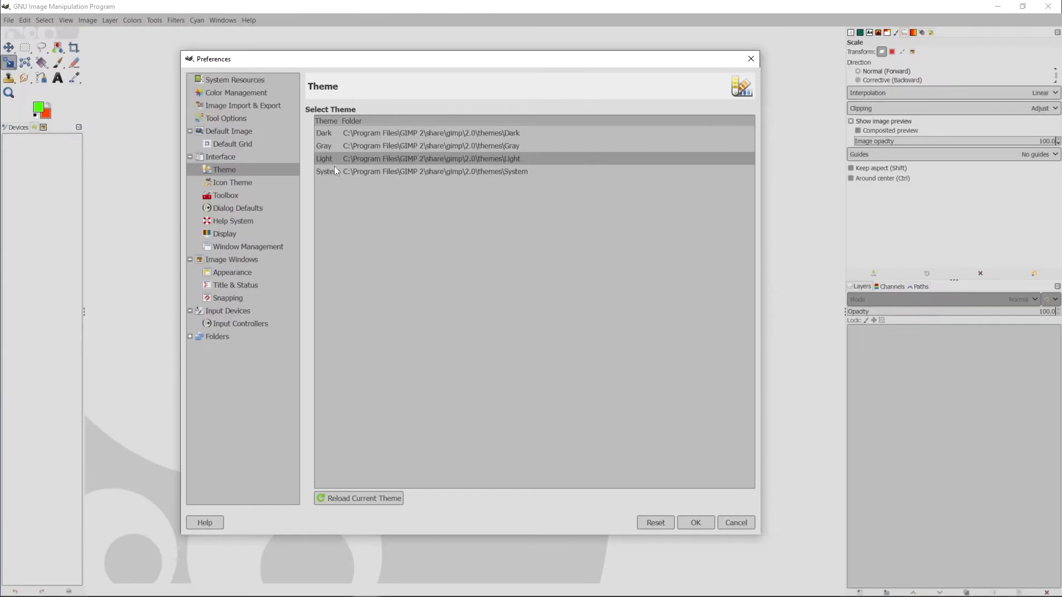
click(333, 170)
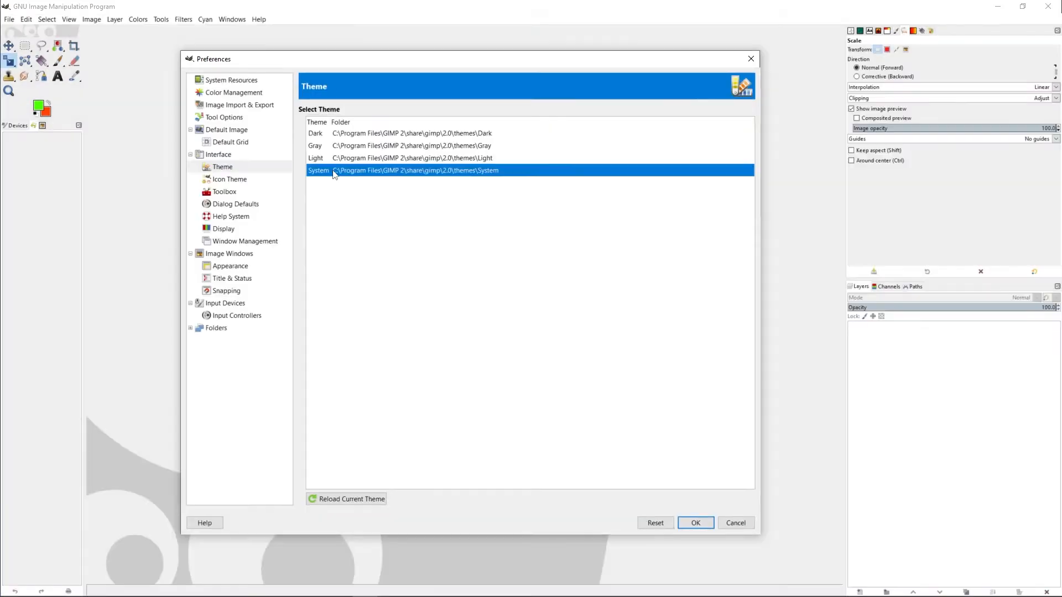
click(339, 136)
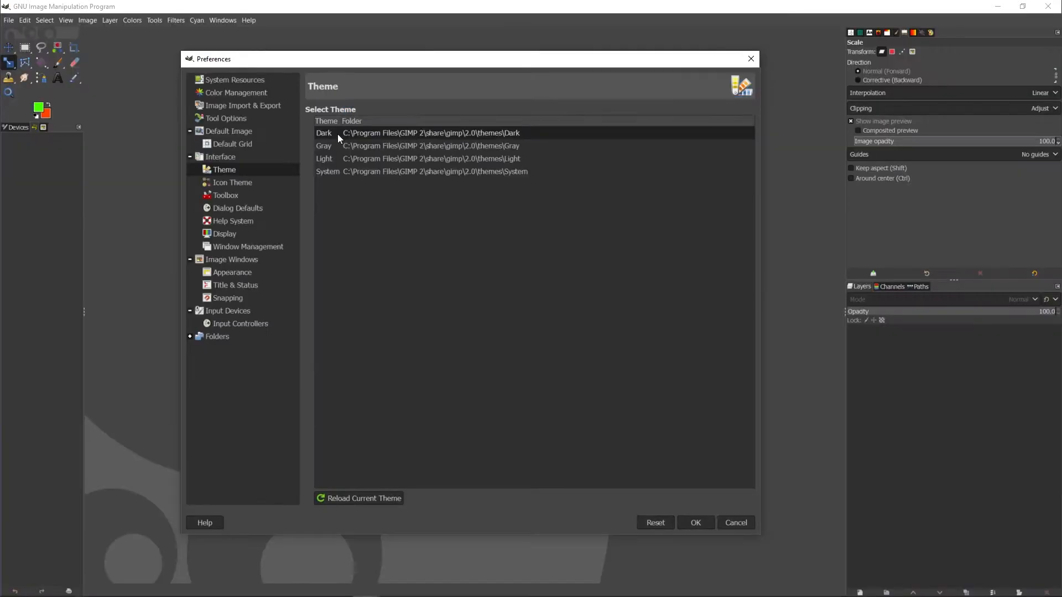
Step: Preview the Symbolic and Symbolic-High-Contrast icon themes, return to Color and accept the preferences
click(247, 184)
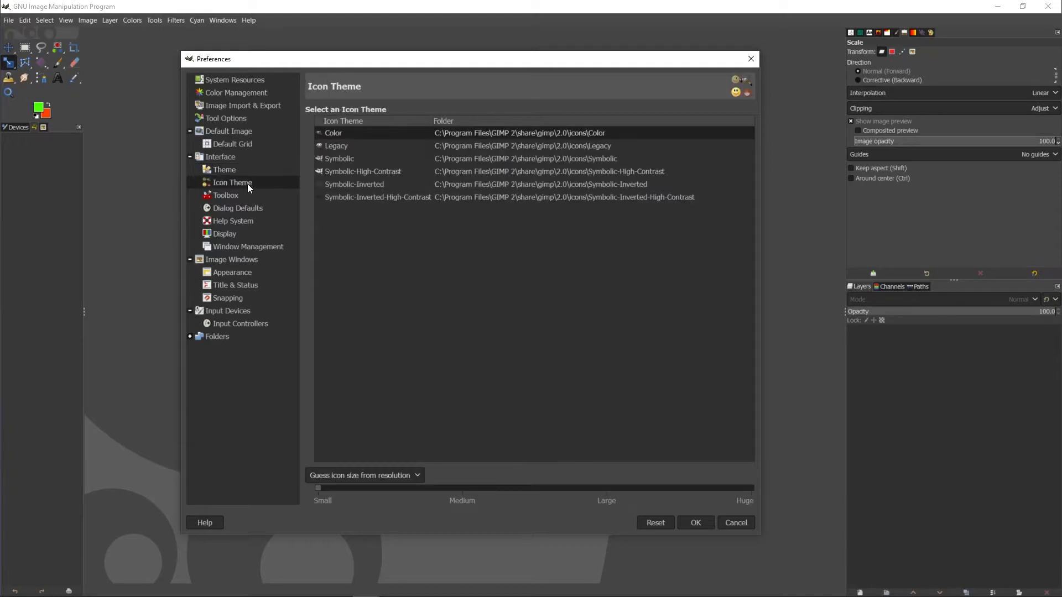
click(331, 159)
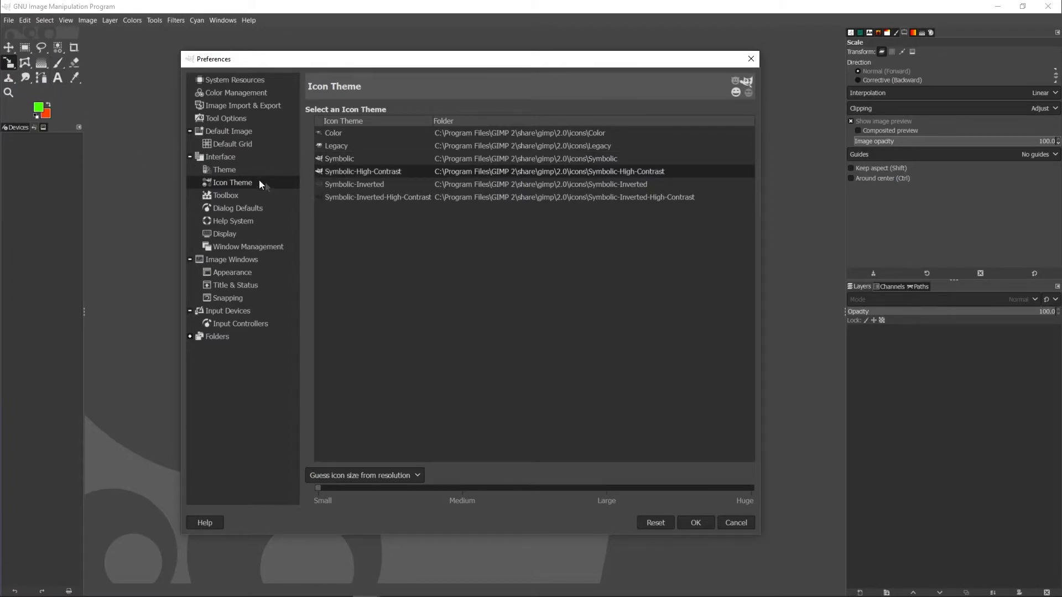
click(328, 135)
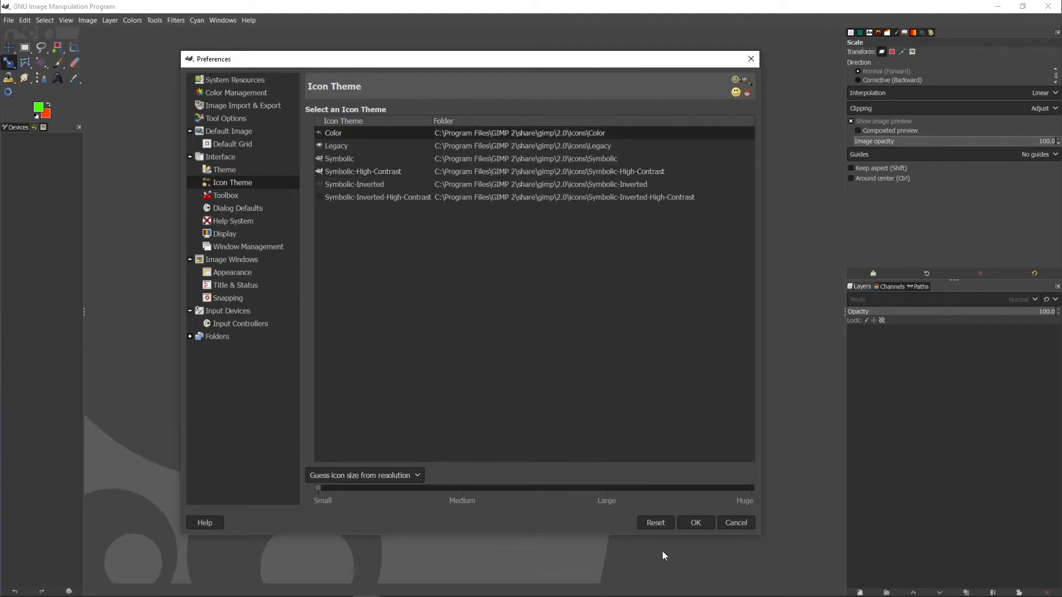
click(695, 524)
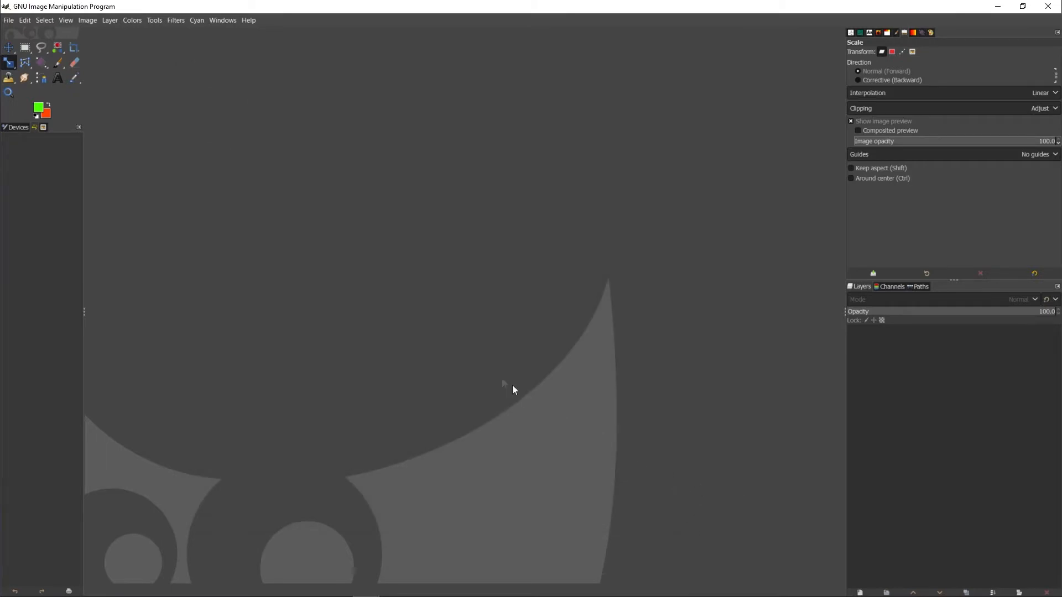
Step: Open the recently used file control-disc-12inch-OEM-template-12inchskinz.psd
click(9, 20)
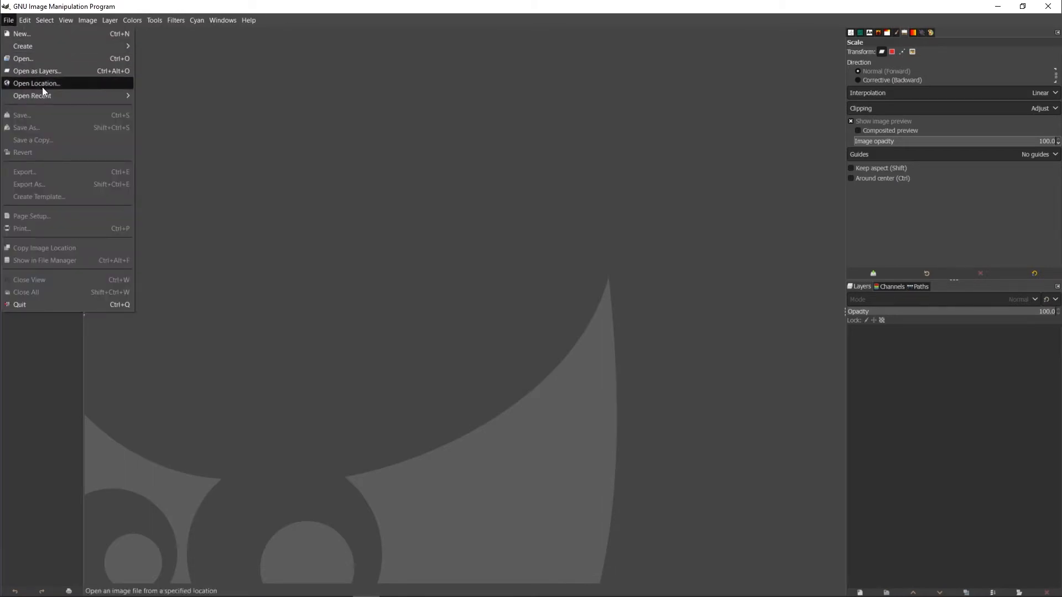
mouse_move(44, 96)
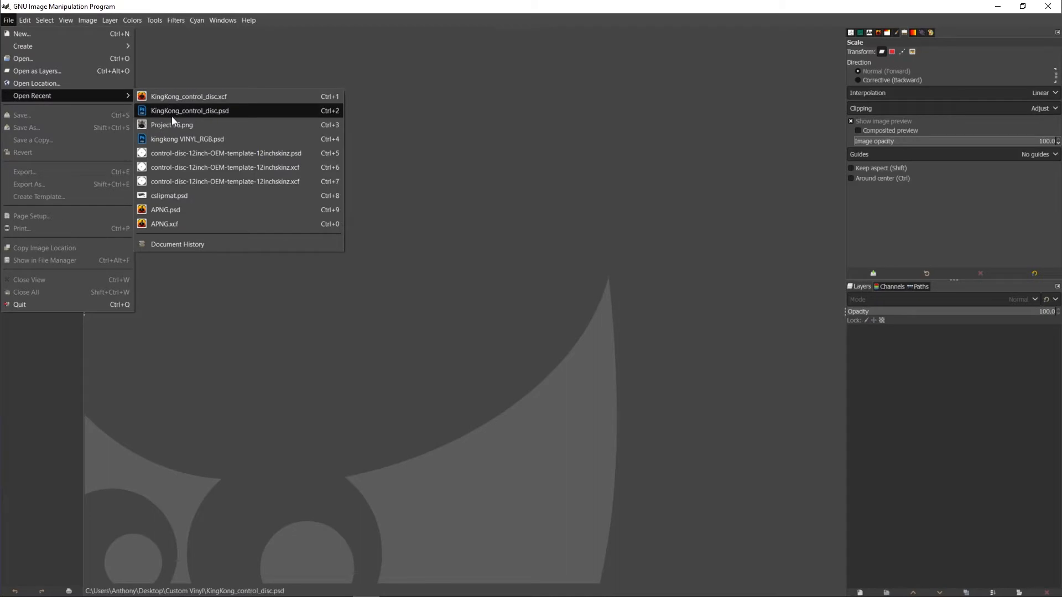
click(177, 151)
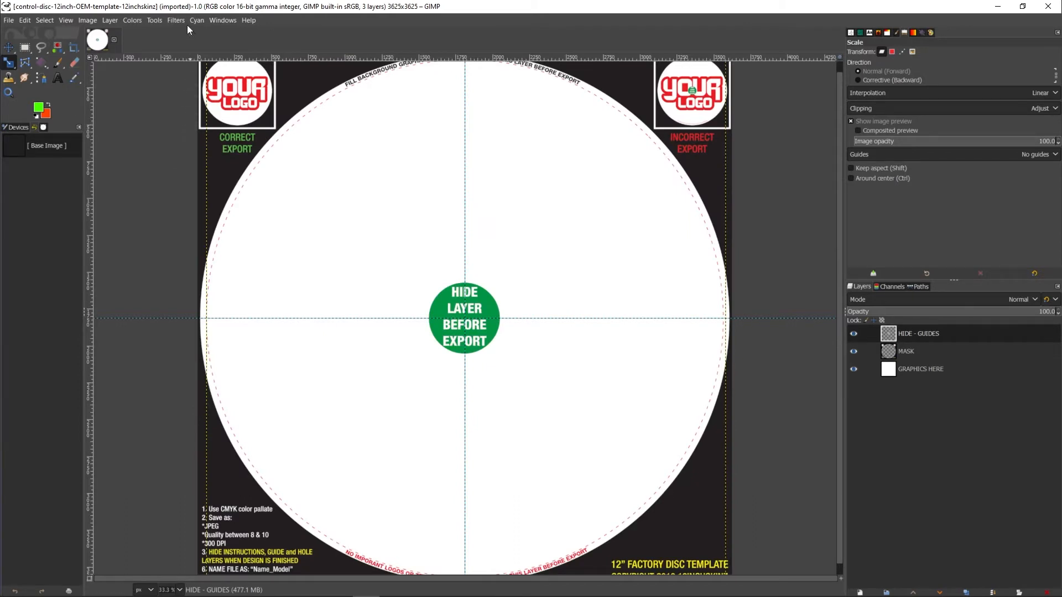
Step: Check the template's pixel dimensions and resolution in the Scale Image settings without changing them
click(111, 20)
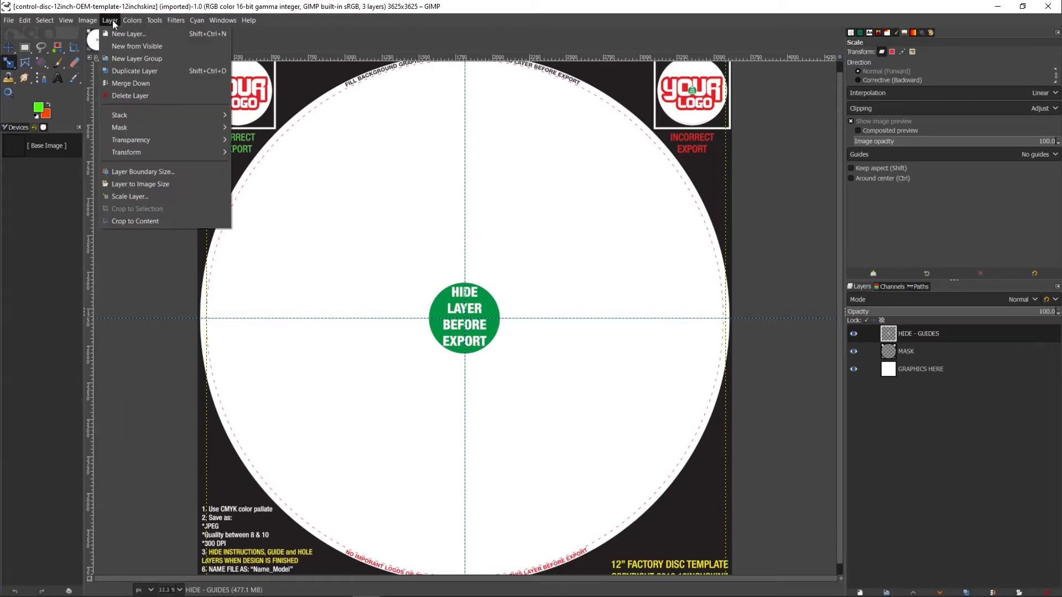
mouse_move(88, 22)
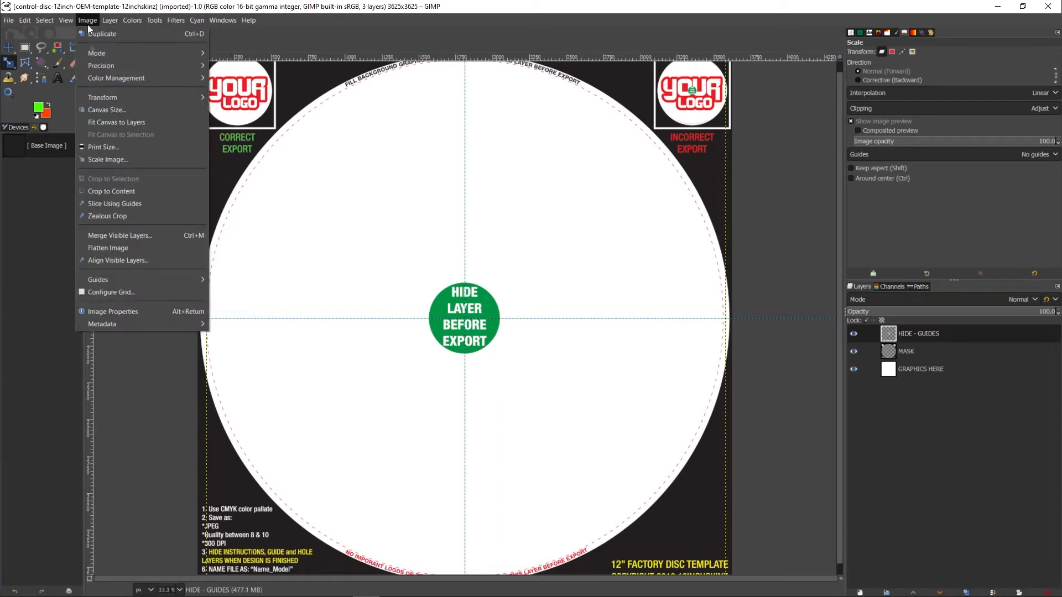
click(99, 158)
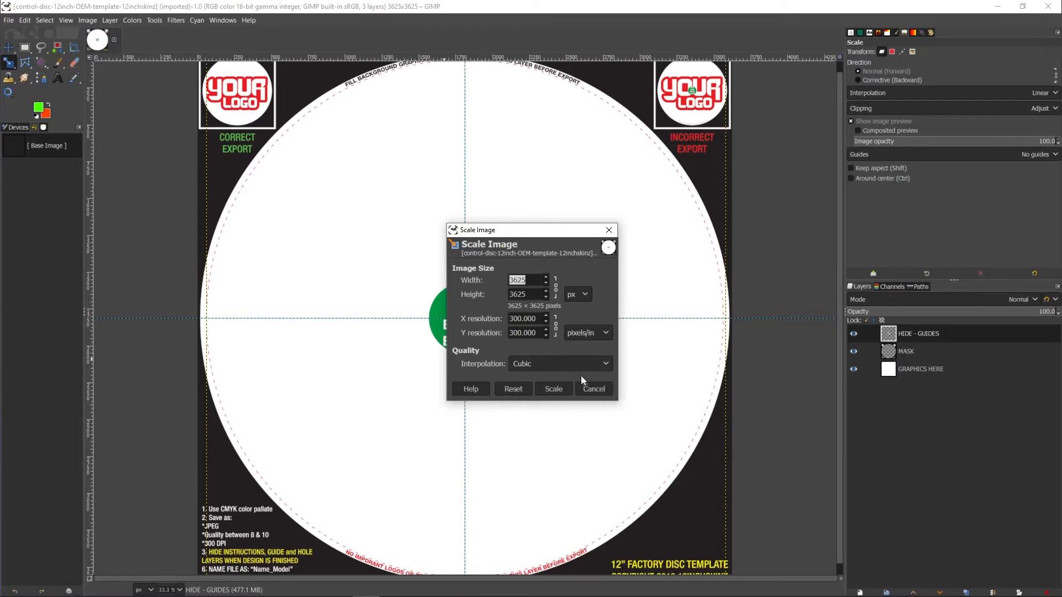
click(593, 390)
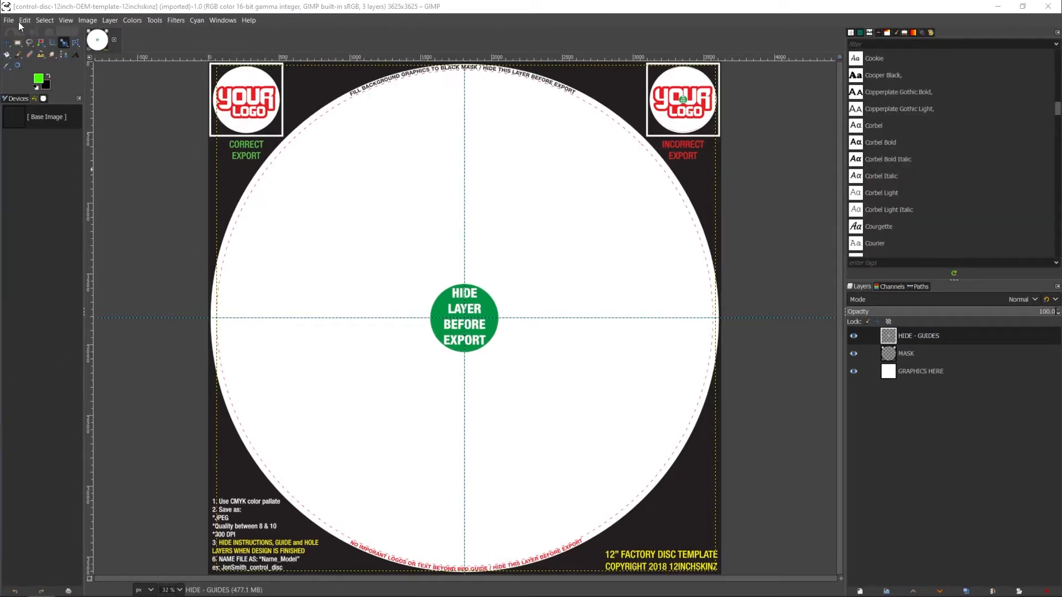
Step: Save the template as KingKong_Control_Disc.xcf in the Custom Vinyl folder, replacing the existing file
click(18, 21)
click(19, 124)
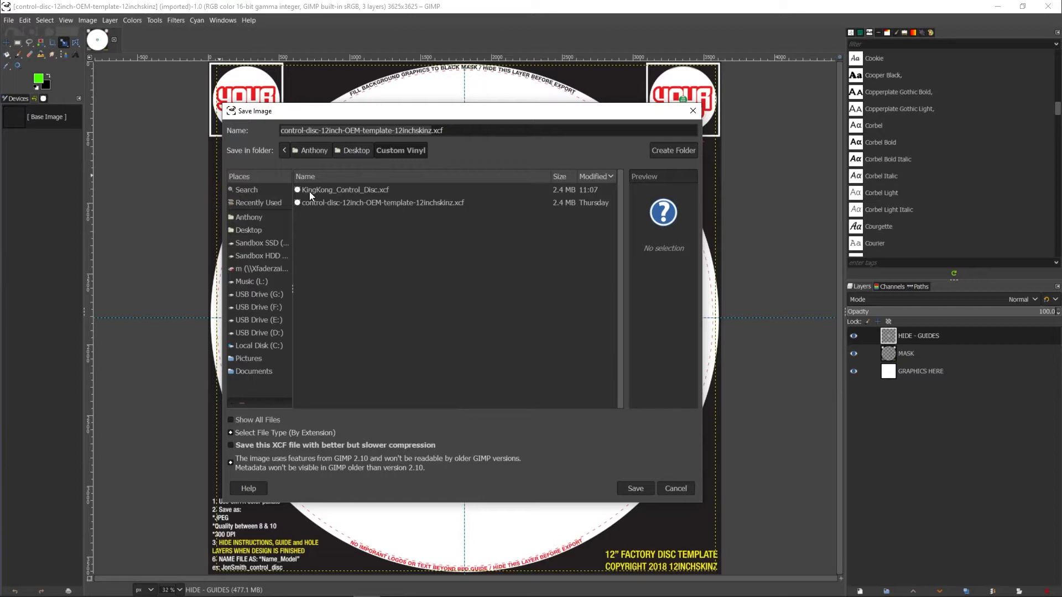
click(316, 130)
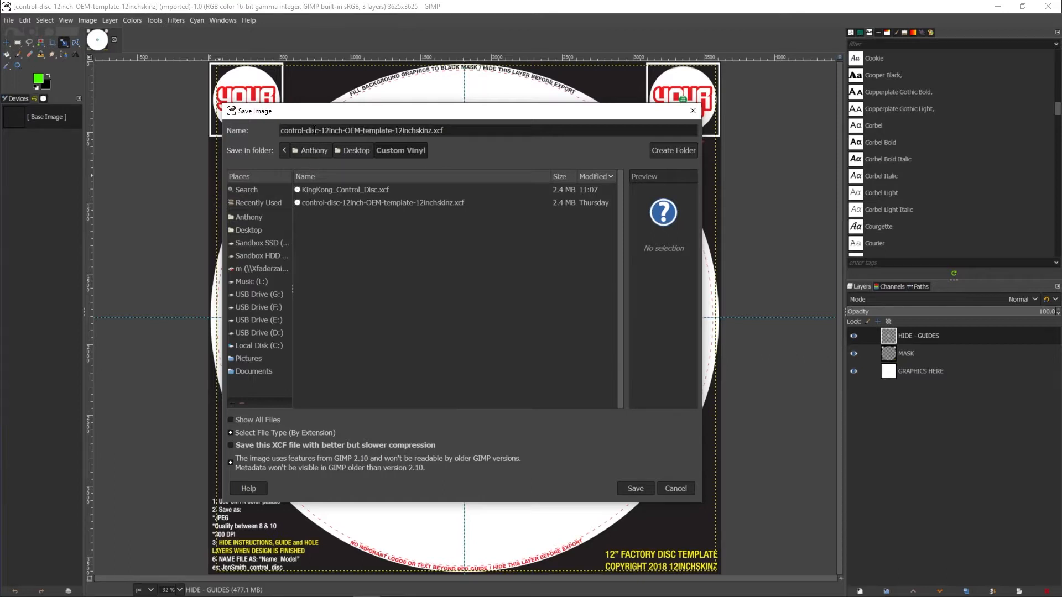
click(317, 190)
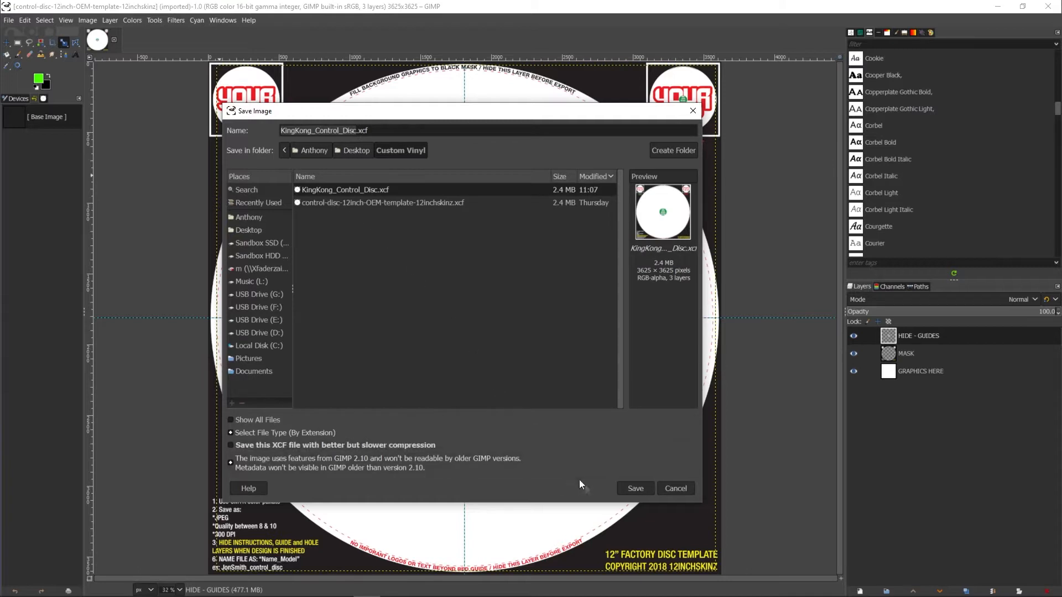
click(635, 489)
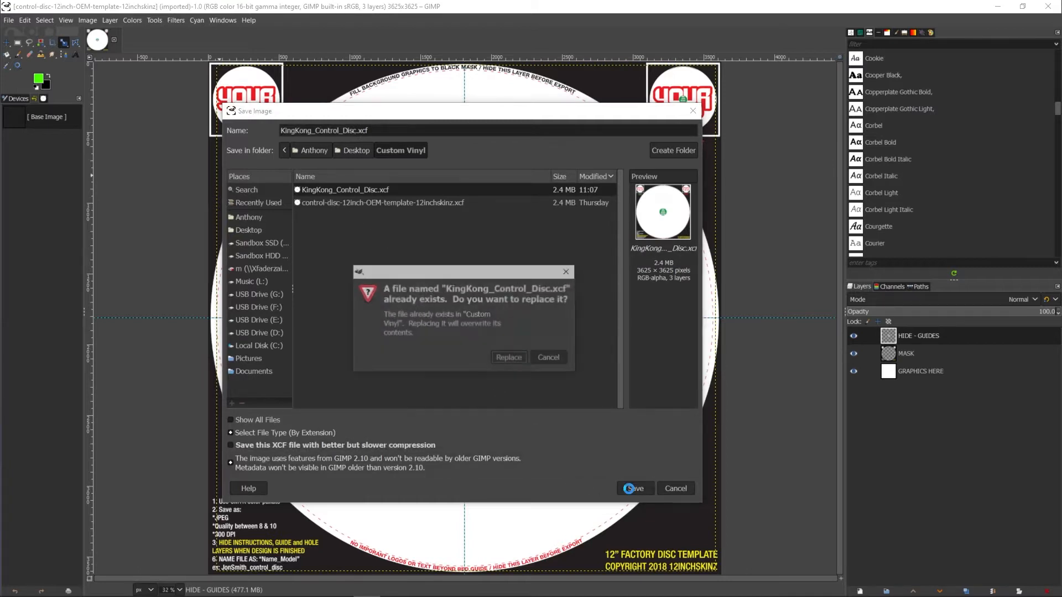
click(509, 359)
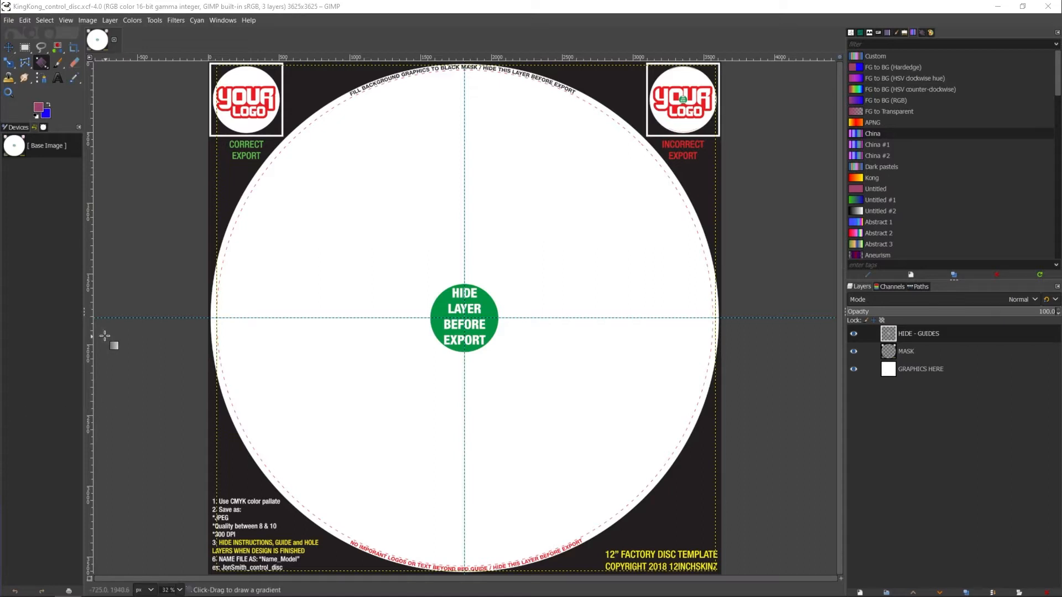
Step: Review the list of available dockable dialogs and locate the Palettes dialog among the docked ones
click(220, 21)
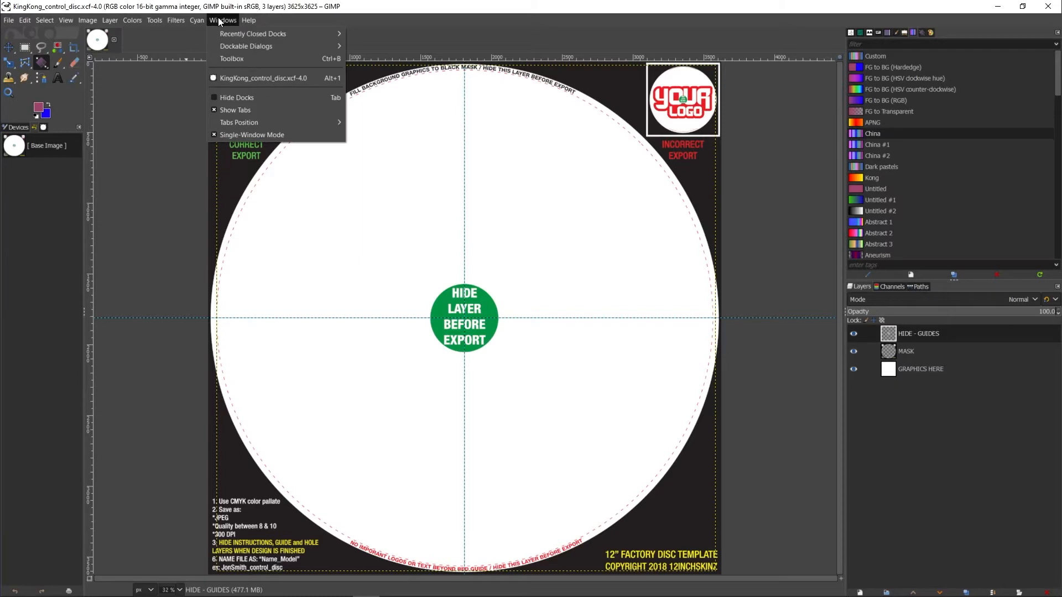
mouse_move(222, 47)
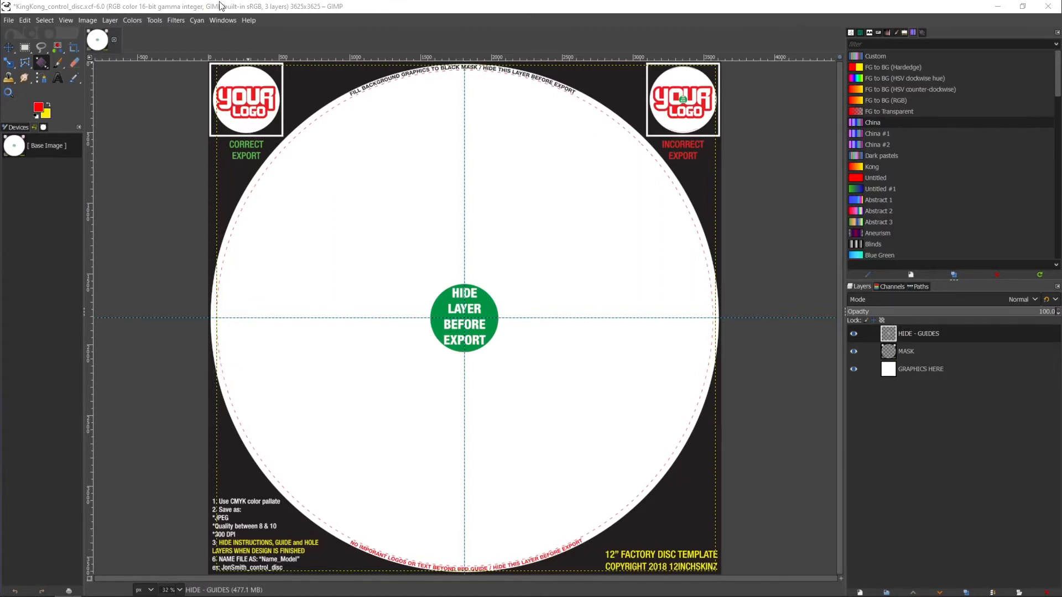
click(221, 22)
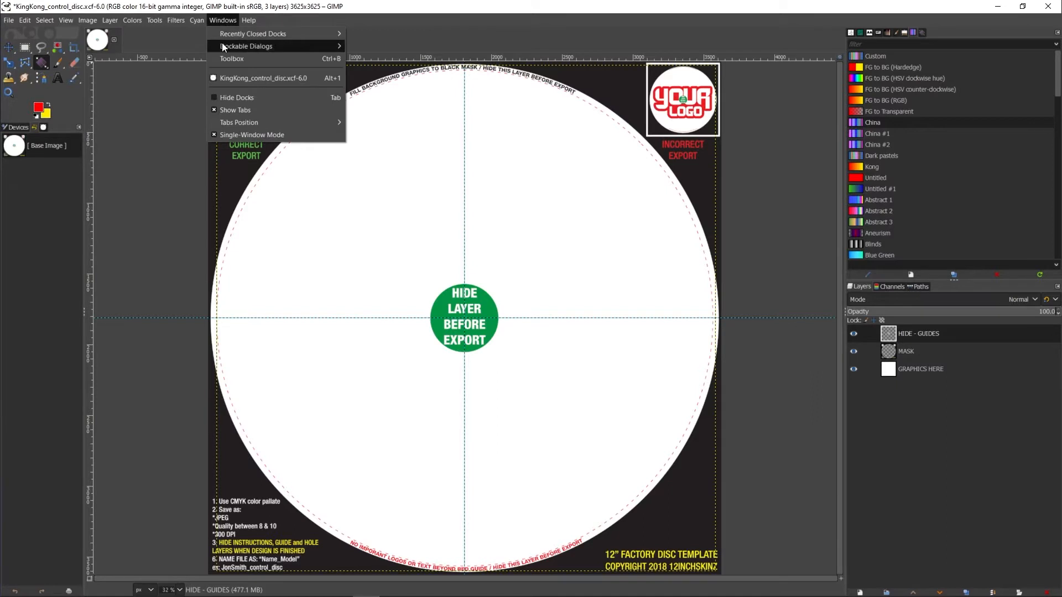
mouse_move(224, 47)
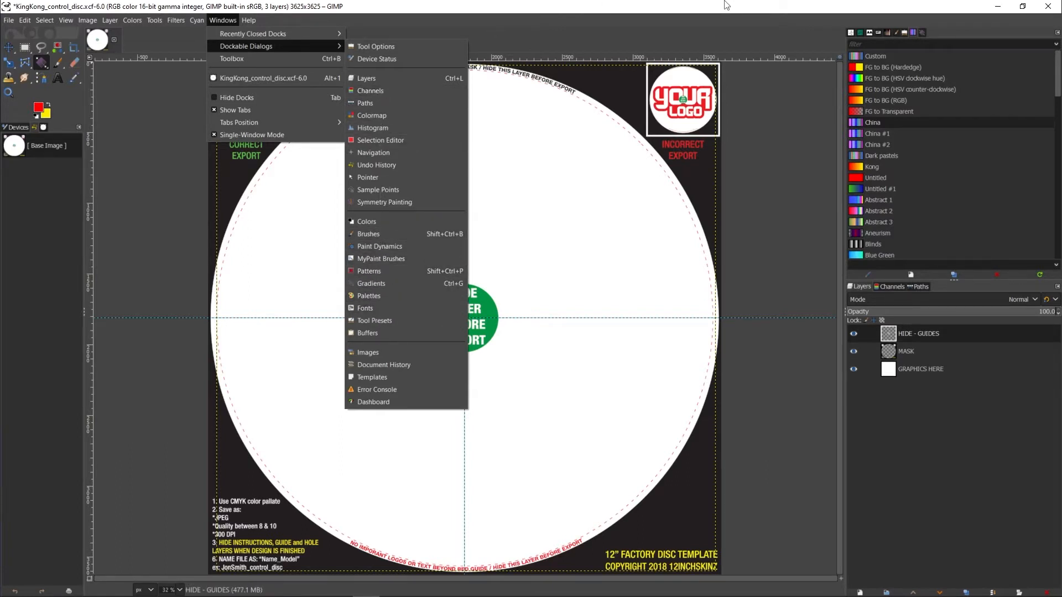
click(886, 32)
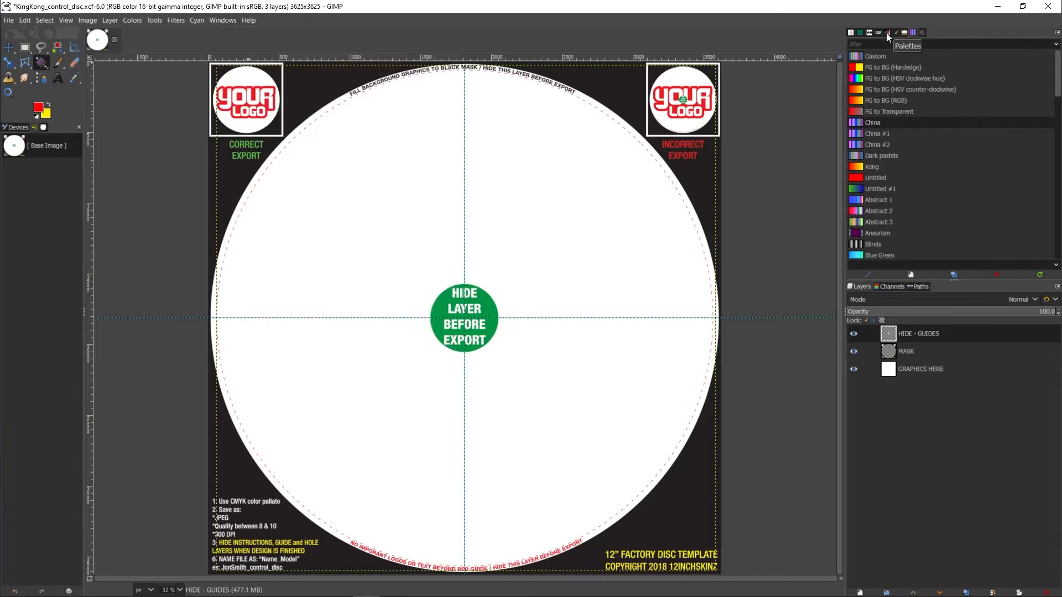
Step: Create a new color palette named APNG and open it for editing
click(886, 33)
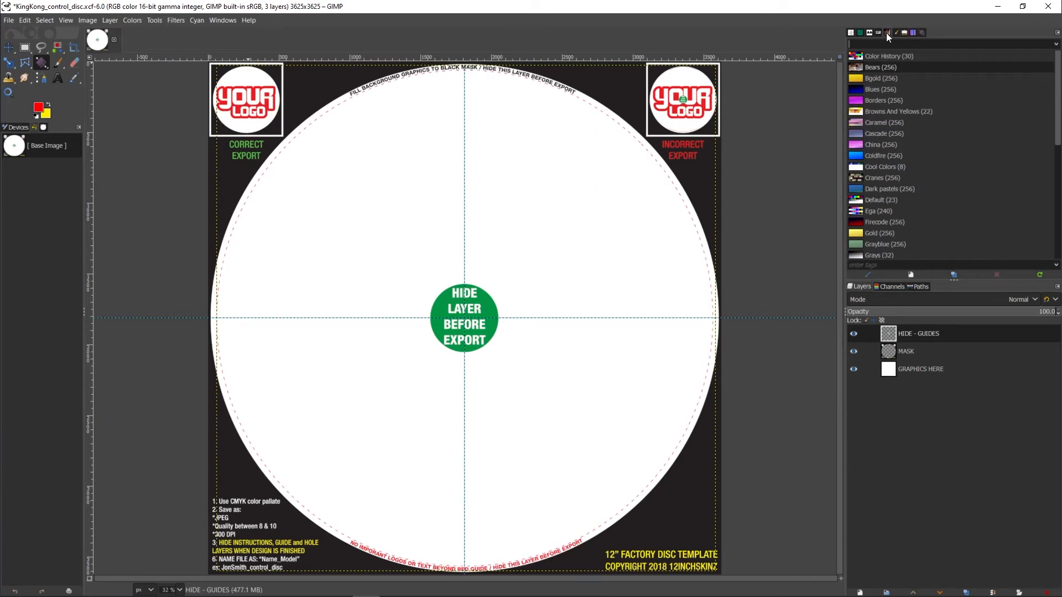
click(910, 274)
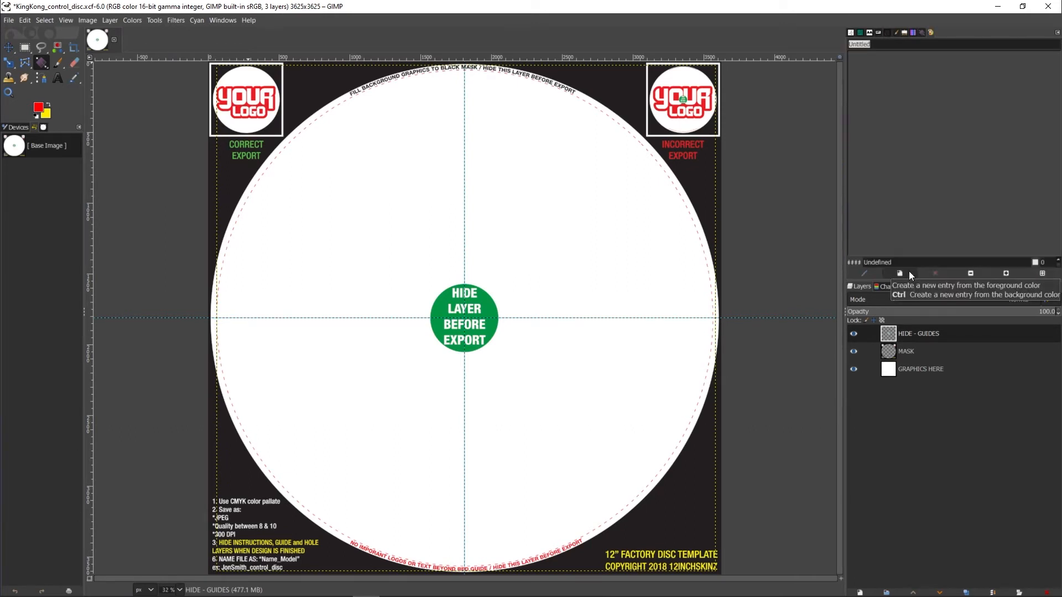
text(APNG)
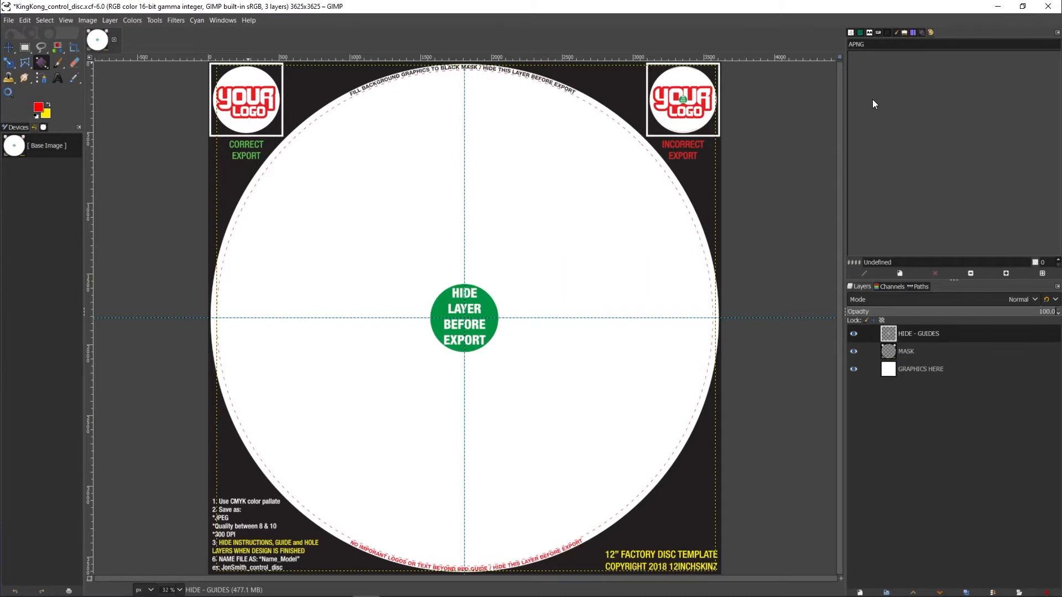
click(888, 32)
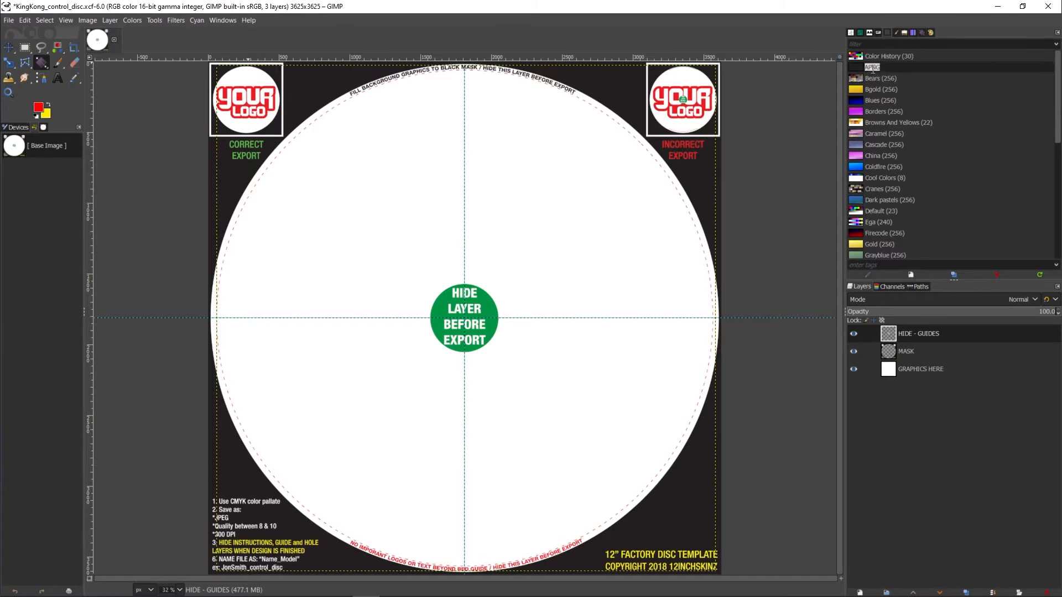
double_click(852, 68)
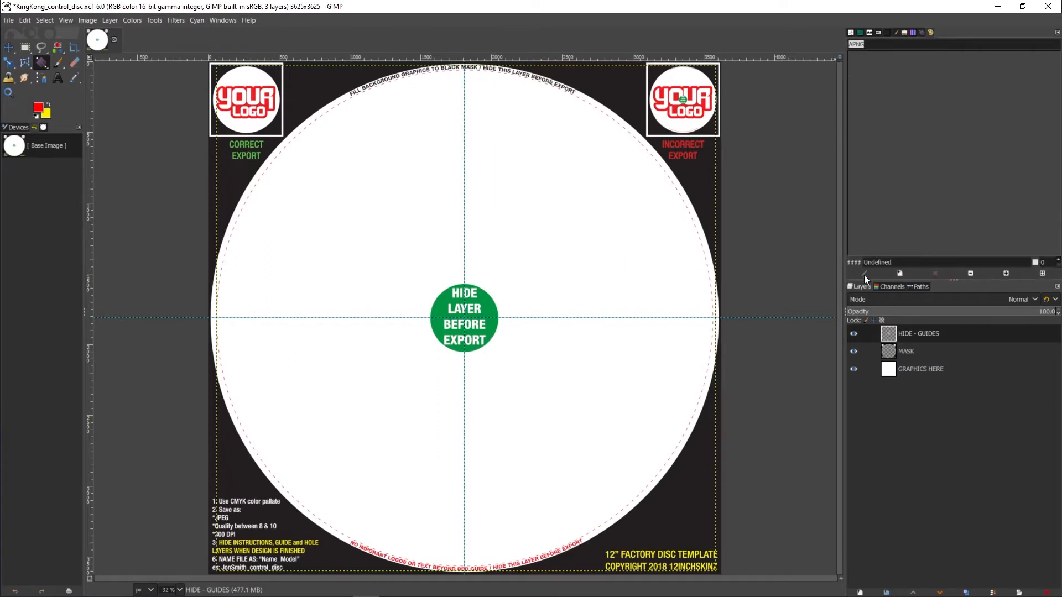
Step: Add red ff0000 from the foreground color as the first entry of the APNG palette
click(897, 273)
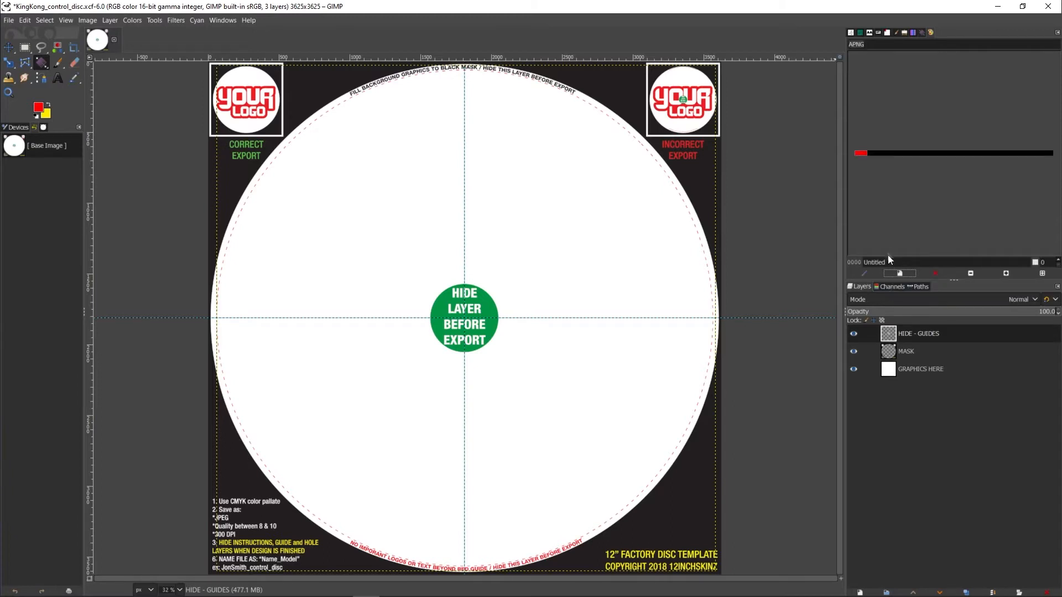
double_click(864, 153)
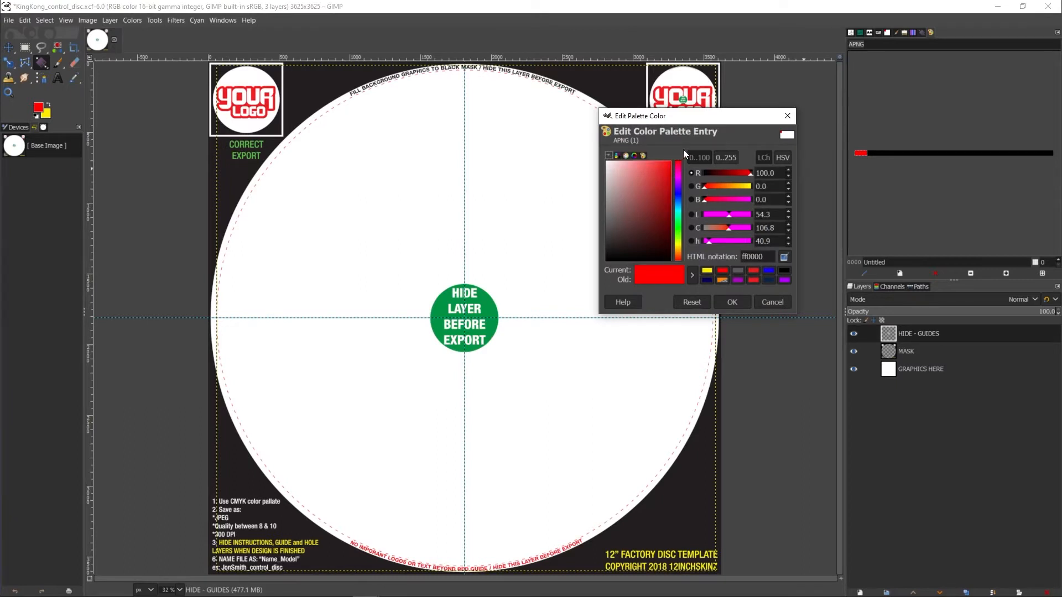
click(733, 302)
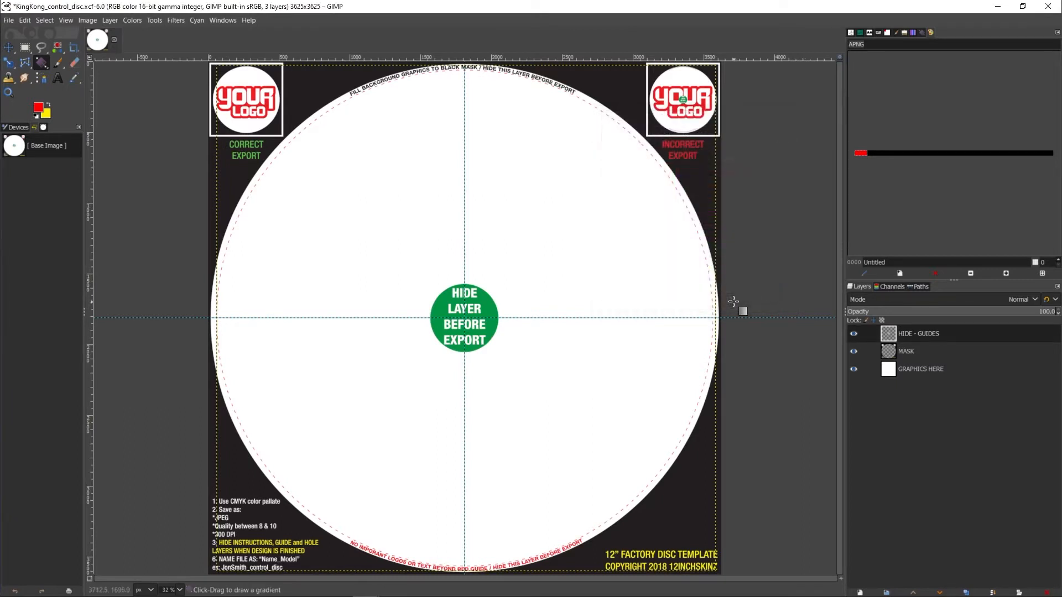
Step: Add a second entry to the APNG palette and set its color to orange ff4300
click(899, 274)
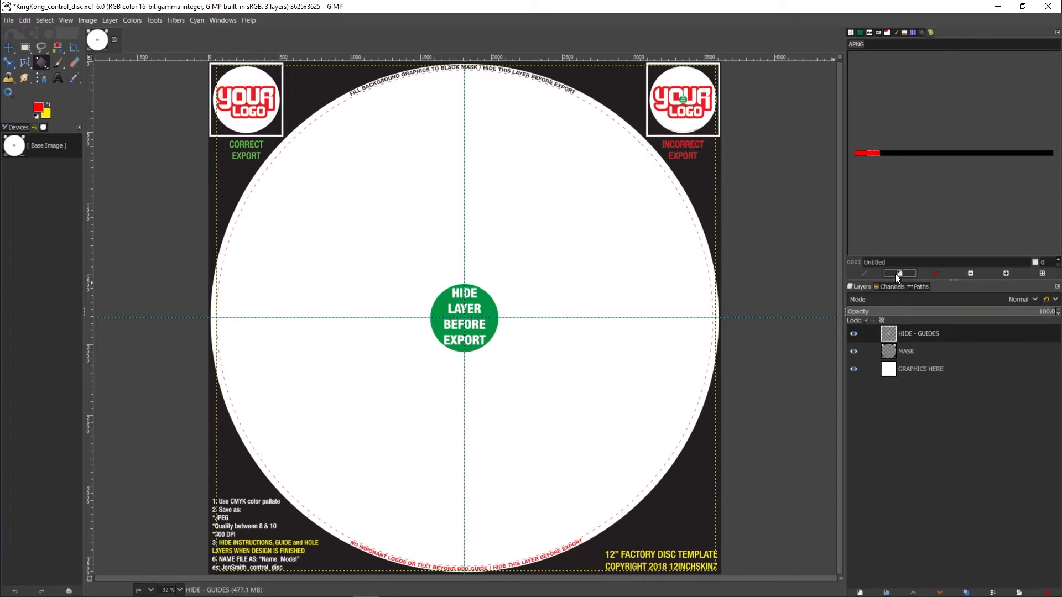
double_click(875, 154)
drag(681, 246, 679, 256)
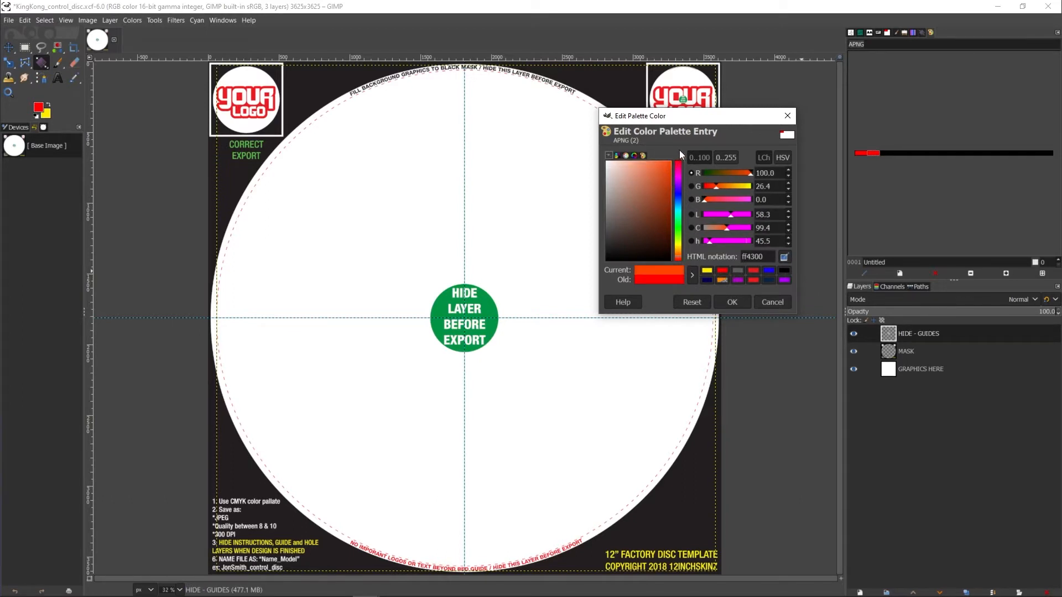
click(734, 302)
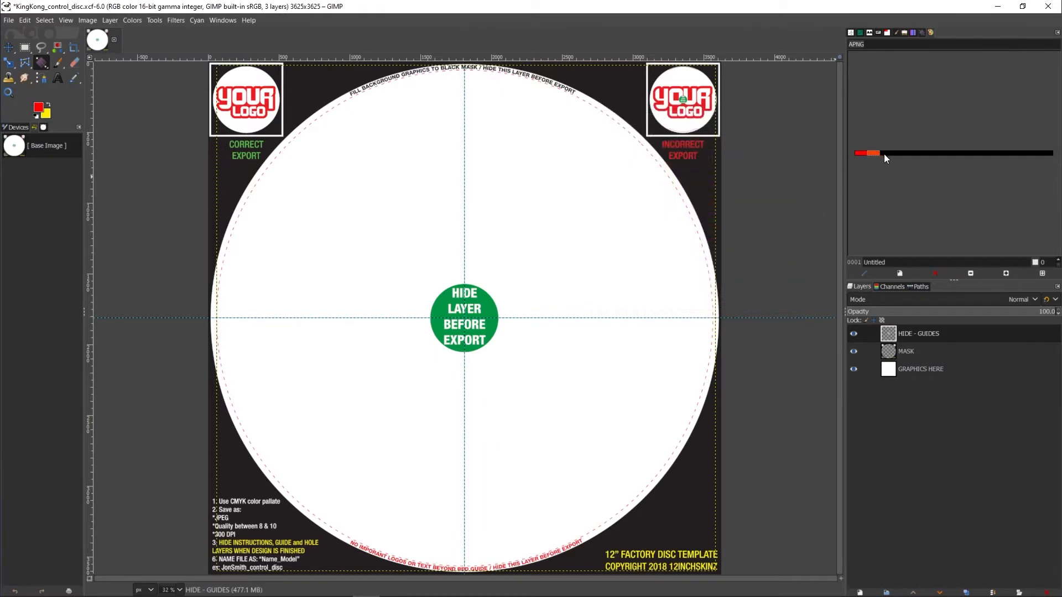
Step: Add a third palette entry colored yellow ffe500 and return to the list of palettes
click(900, 274)
double_click(888, 153)
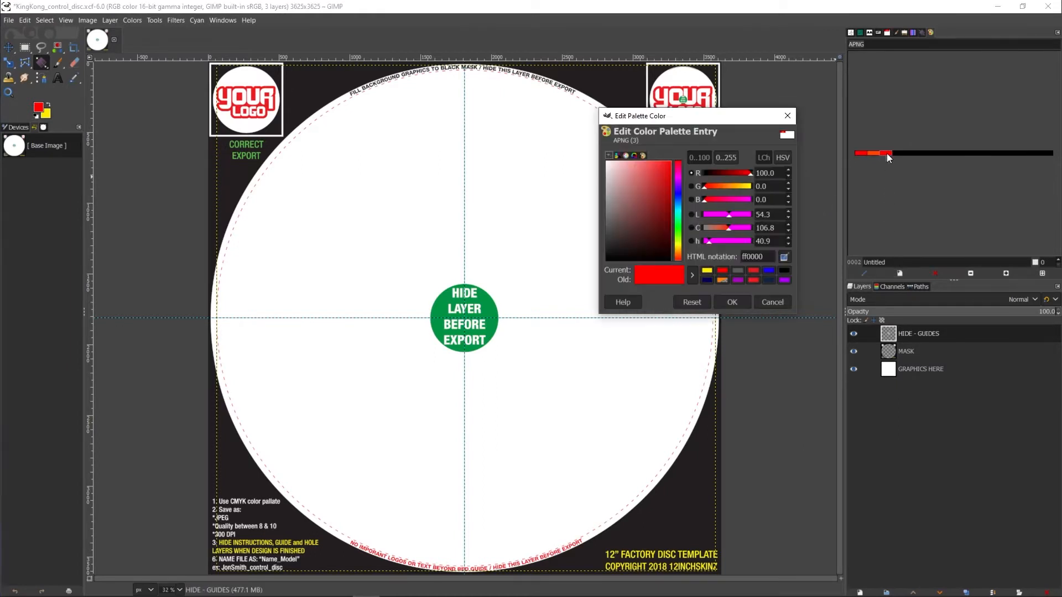
click(677, 245)
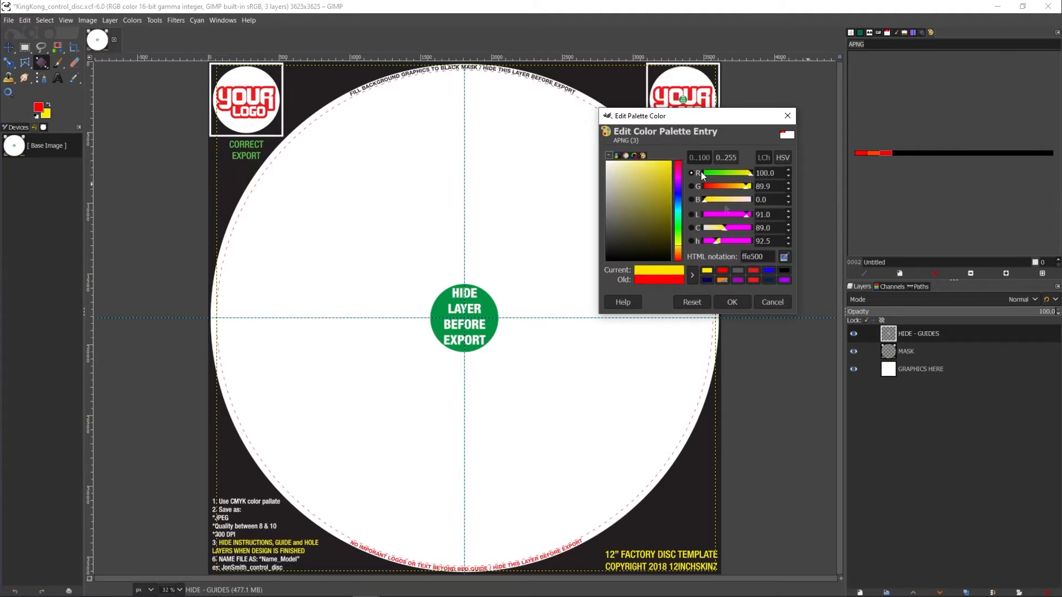
click(740, 301)
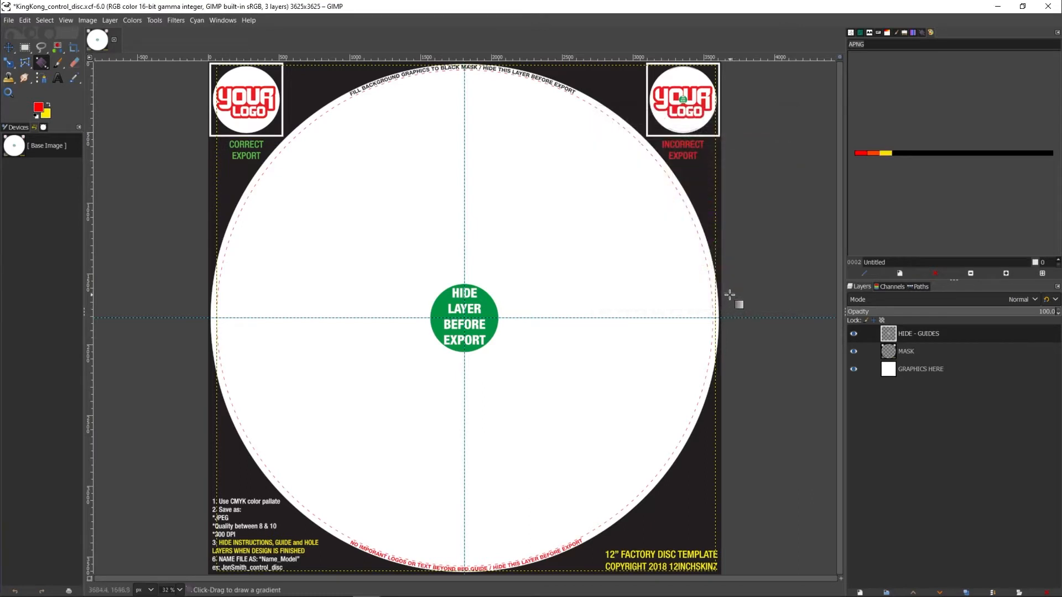
key(p)
click(889, 35)
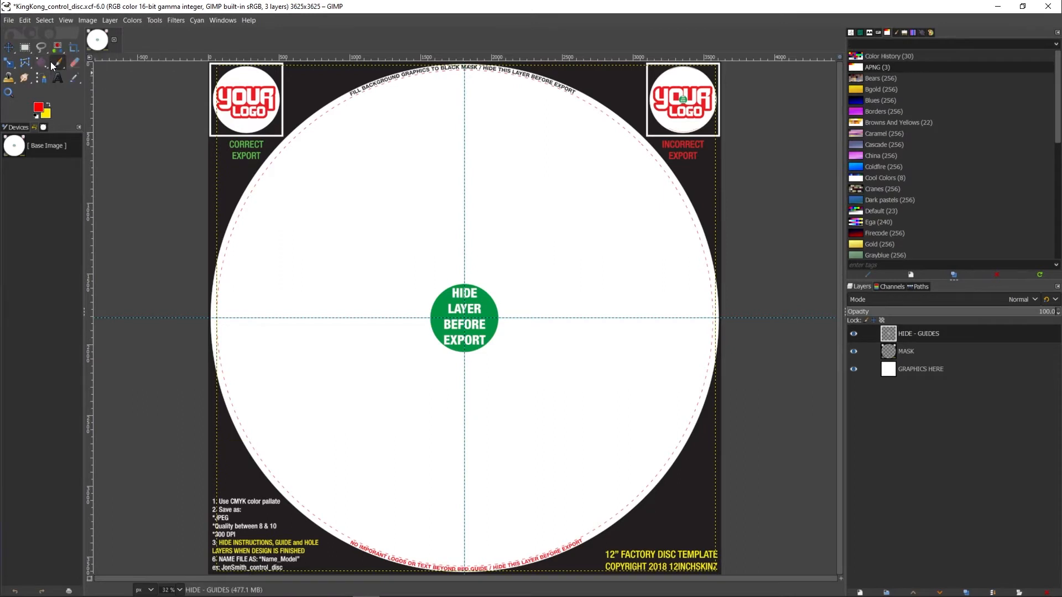
Step: Try a yellow bucket fill on the HIDE - GUIDES layer, and revert the image to its base state
click(65, 63)
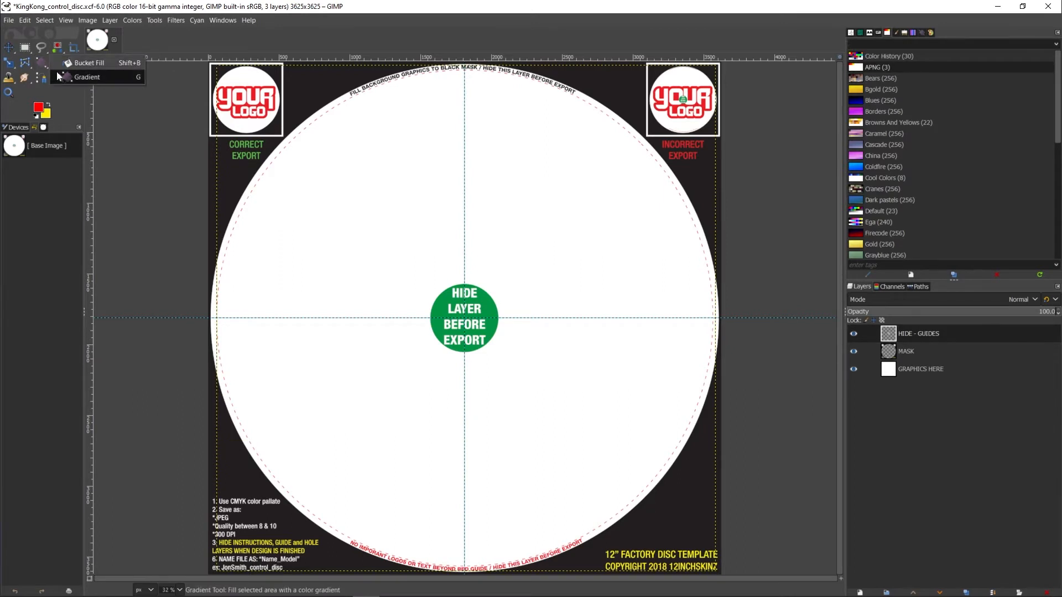
click(426, 225)
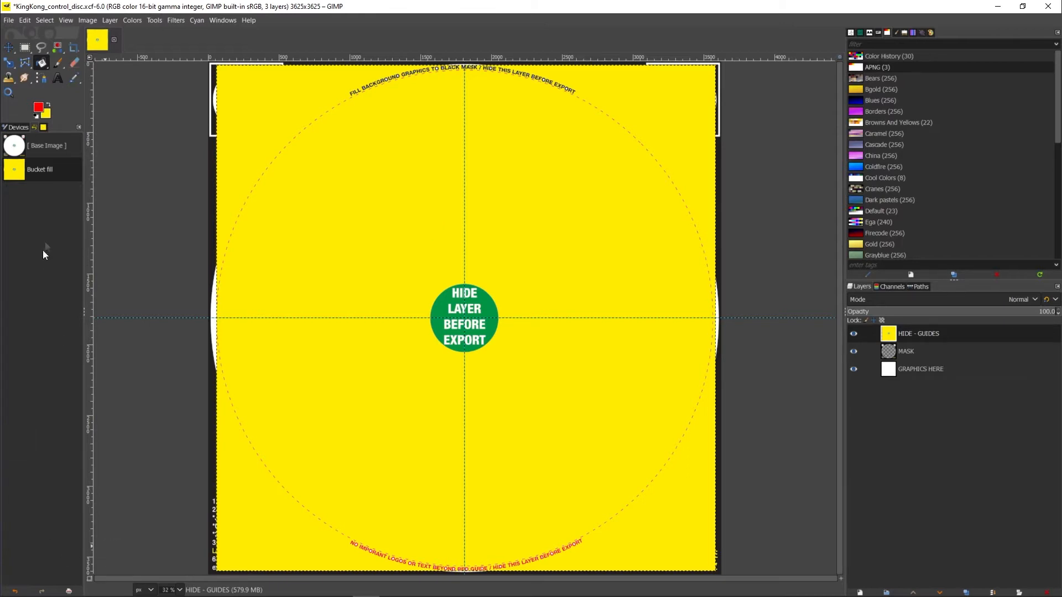
click(43, 151)
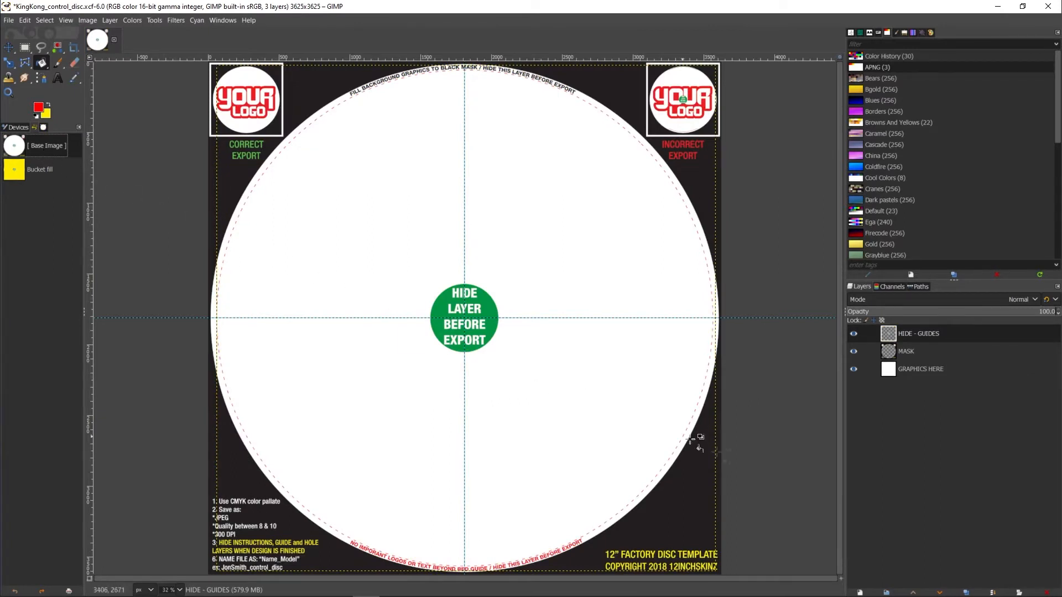
Step: Add a transparent 3625 x 3625 px layer named Background with a blue color tag
click(860, 592)
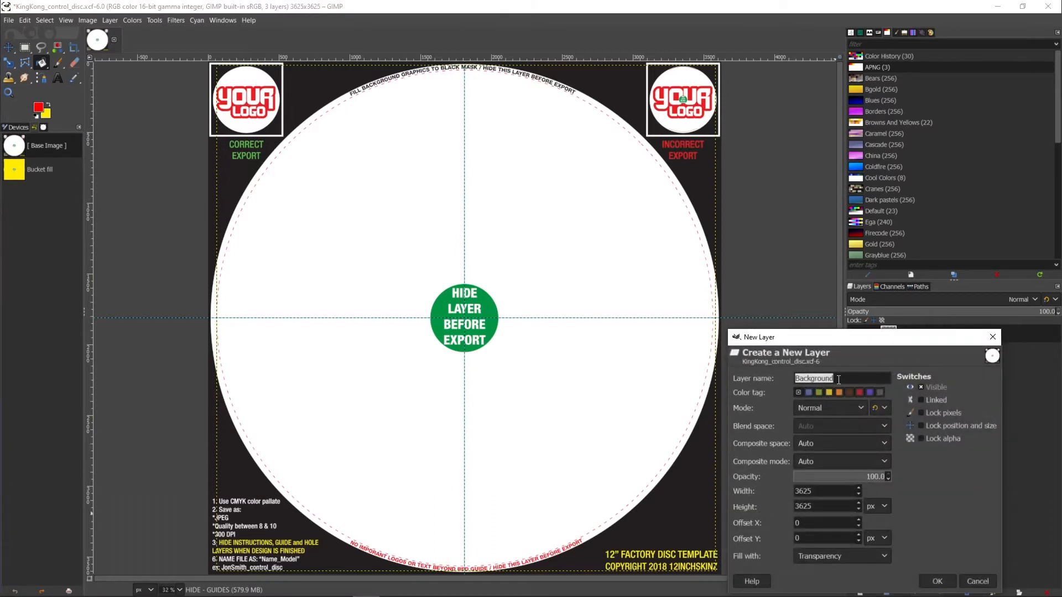
click(809, 393)
click(946, 584)
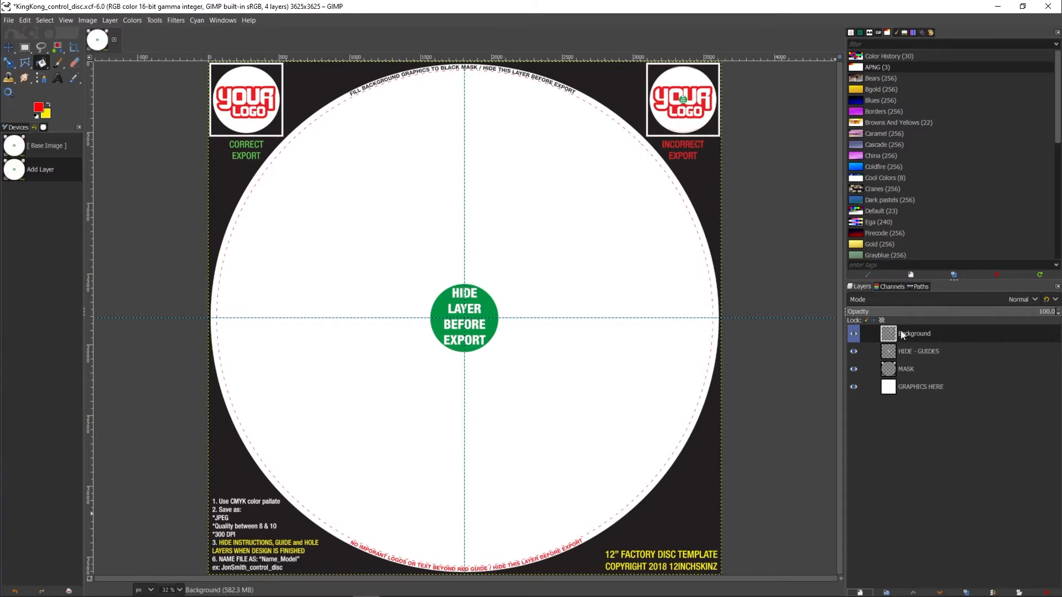
Step: Try bucket-filling the Background layer with yellow and with the palette's orange, and revert to the empty layer
click(553, 226)
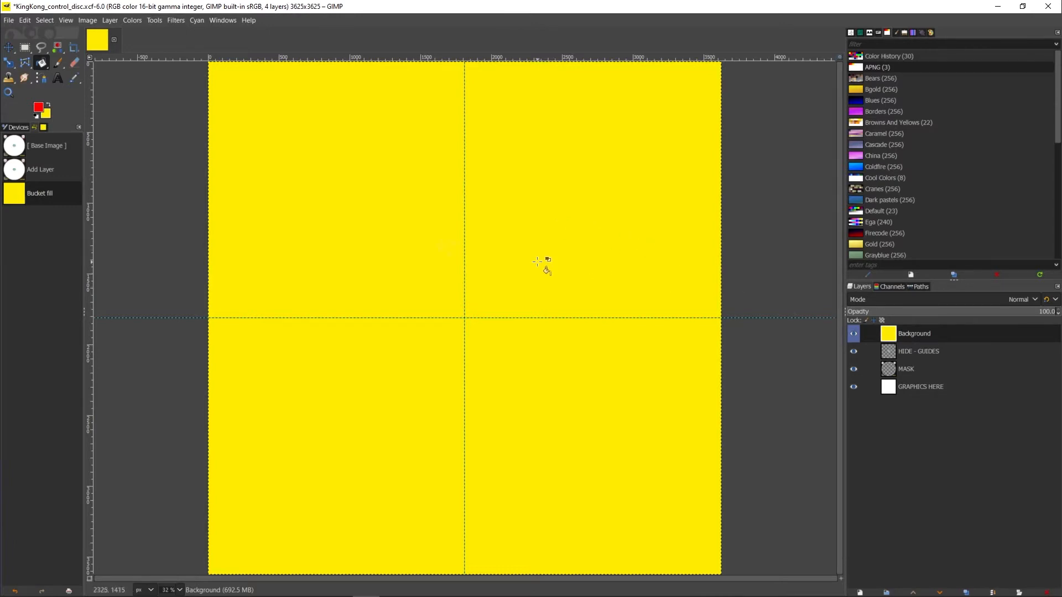
click(45, 115)
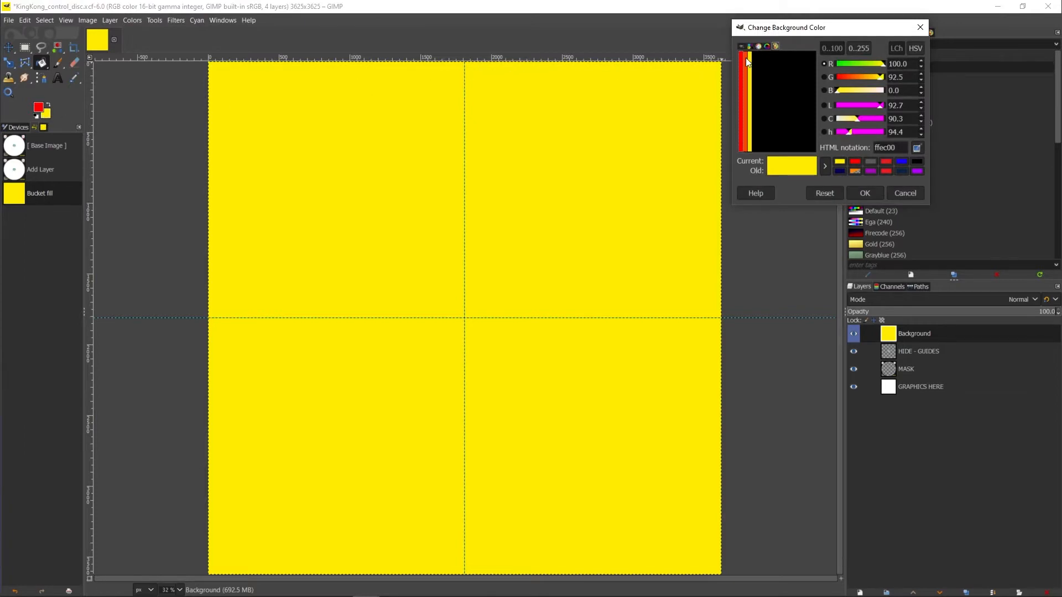
click(746, 57)
click(874, 187)
click(481, 228)
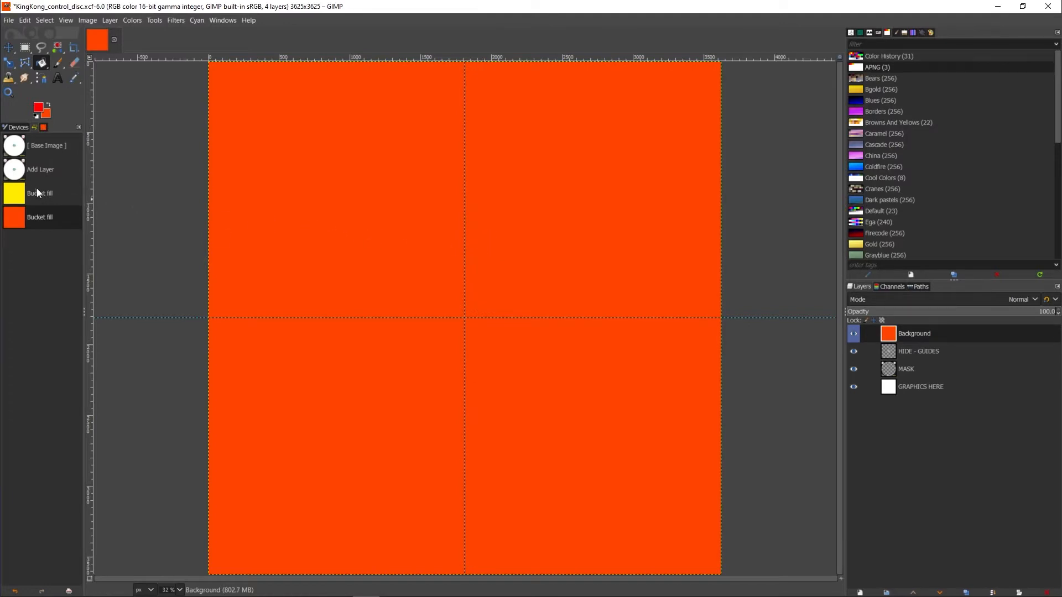
click(34, 171)
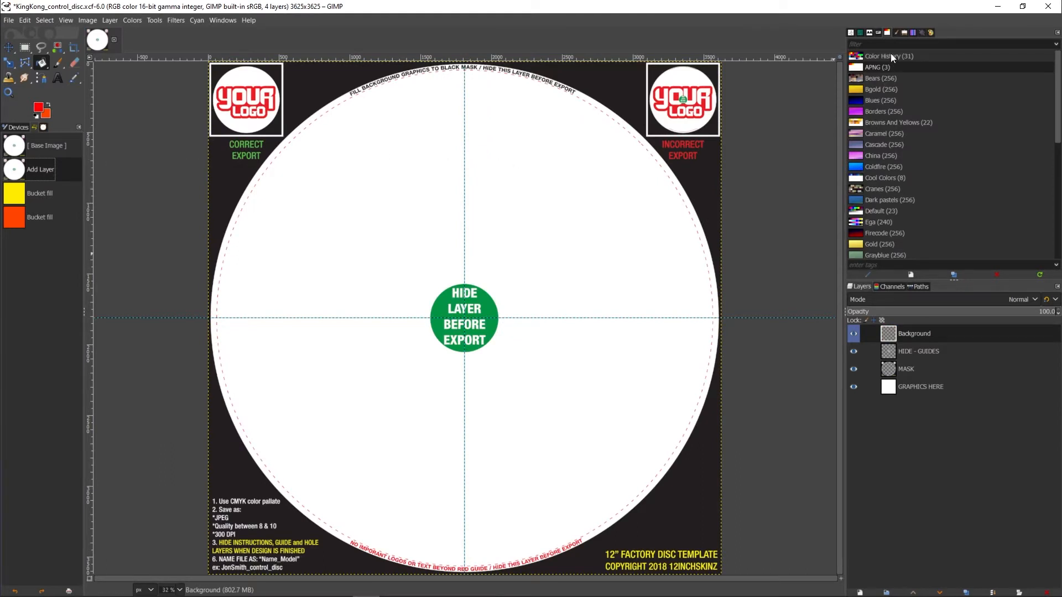
Step: Convert the APNG palette to a gradient and activate the Gradient tool with the APNG gradient
right_click(882, 67)
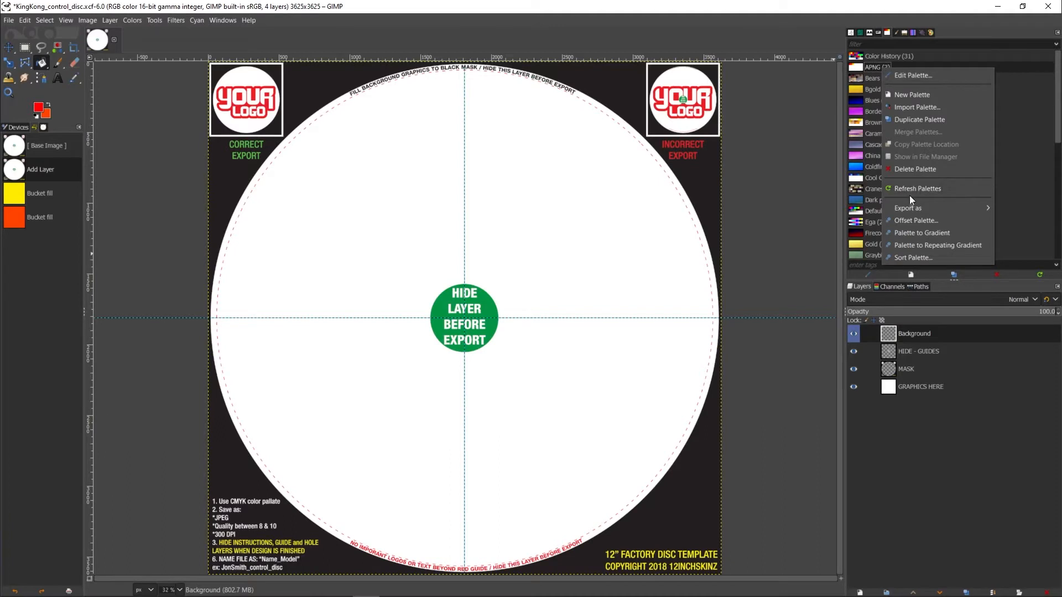
click(910, 235)
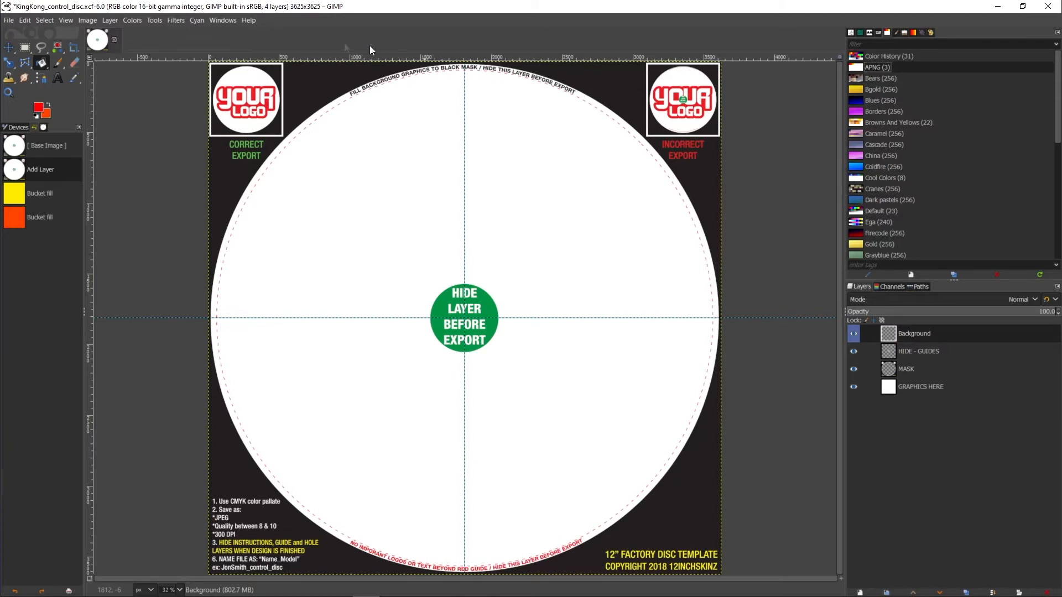
click(42, 65)
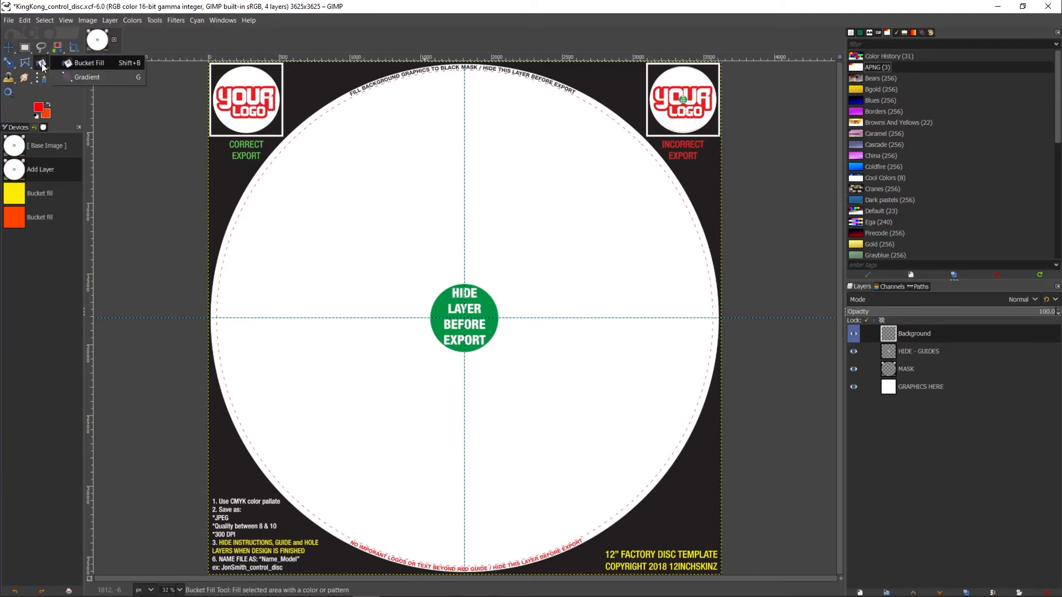
click(72, 78)
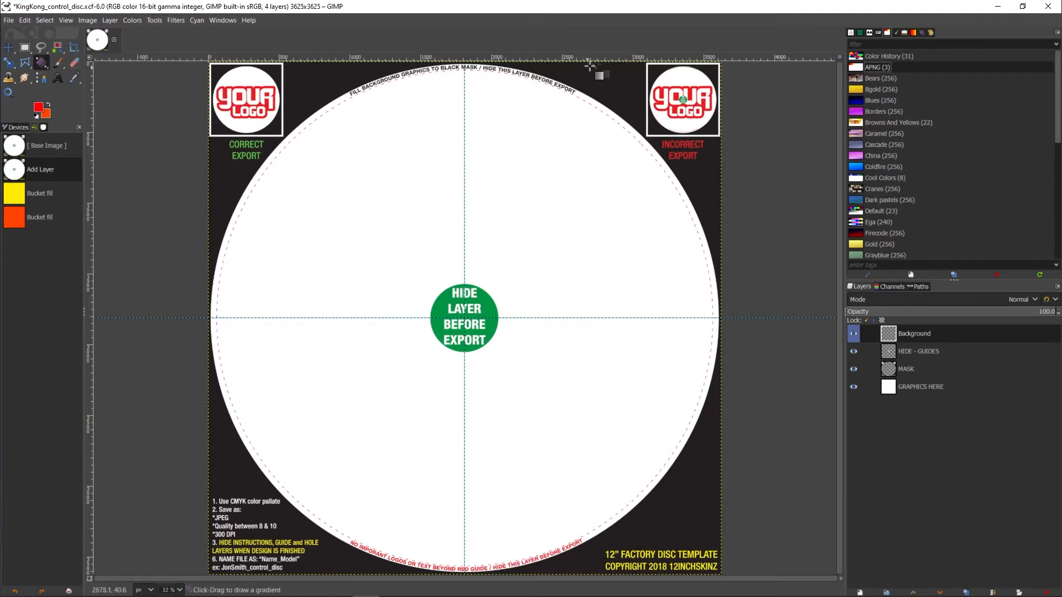
click(914, 32)
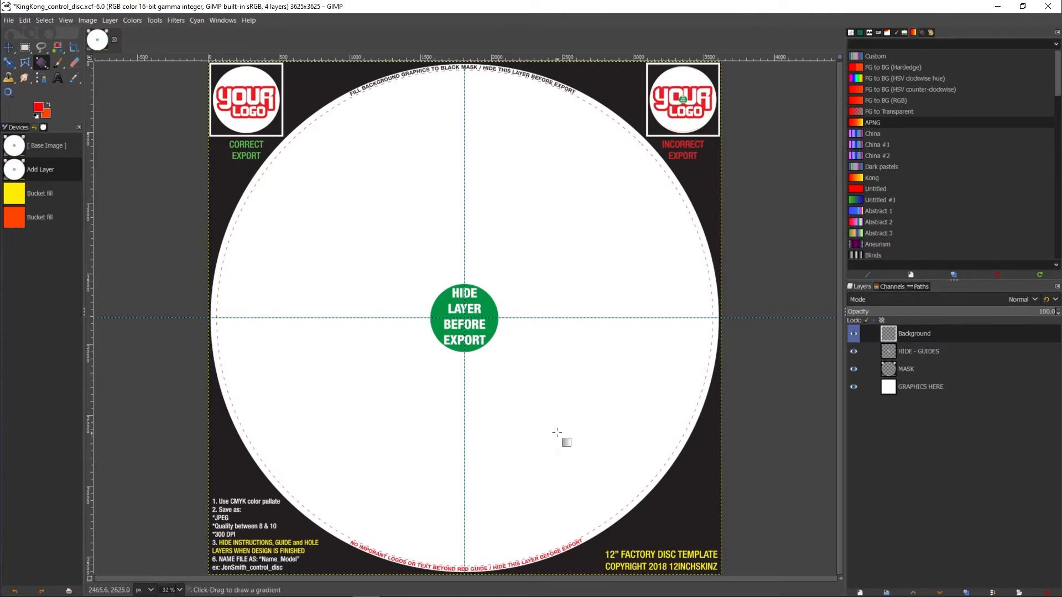
Step: Draw the gradient vertically from the canvas's bottom center to its top center, and move the Background layer below MASK
click(463, 575)
drag(463, 574, 464, 61)
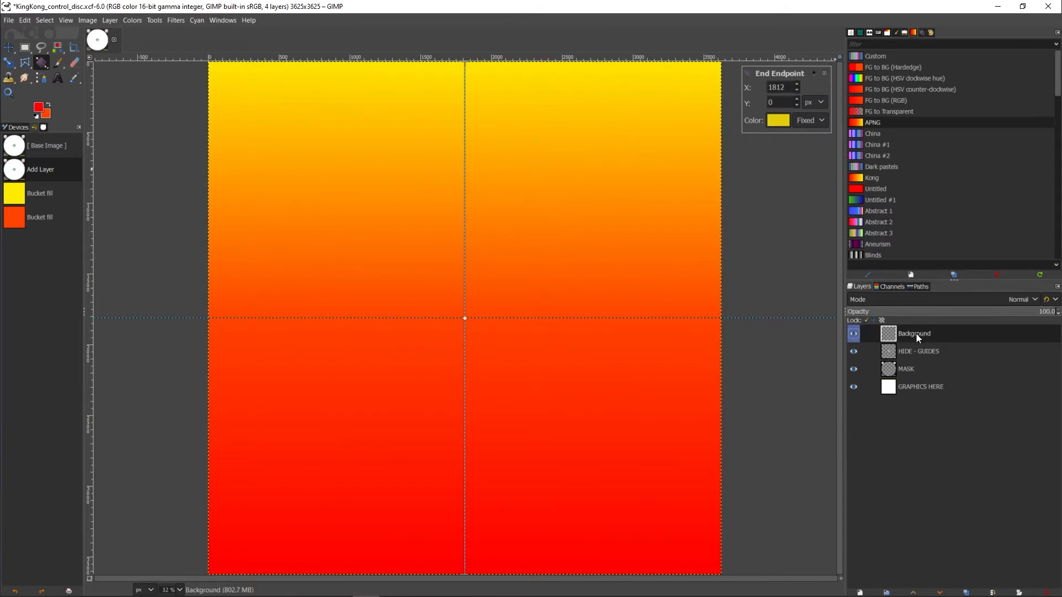
drag(918, 333, 913, 373)
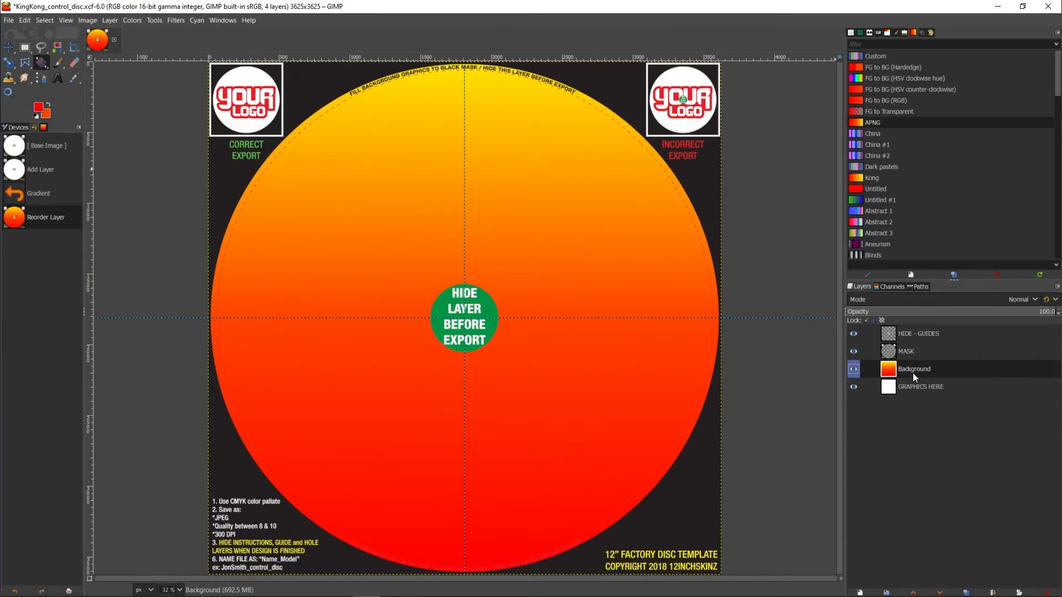
Step: Place Project 36.png from the document history onto the canvas as a layer above Background
click(878, 32)
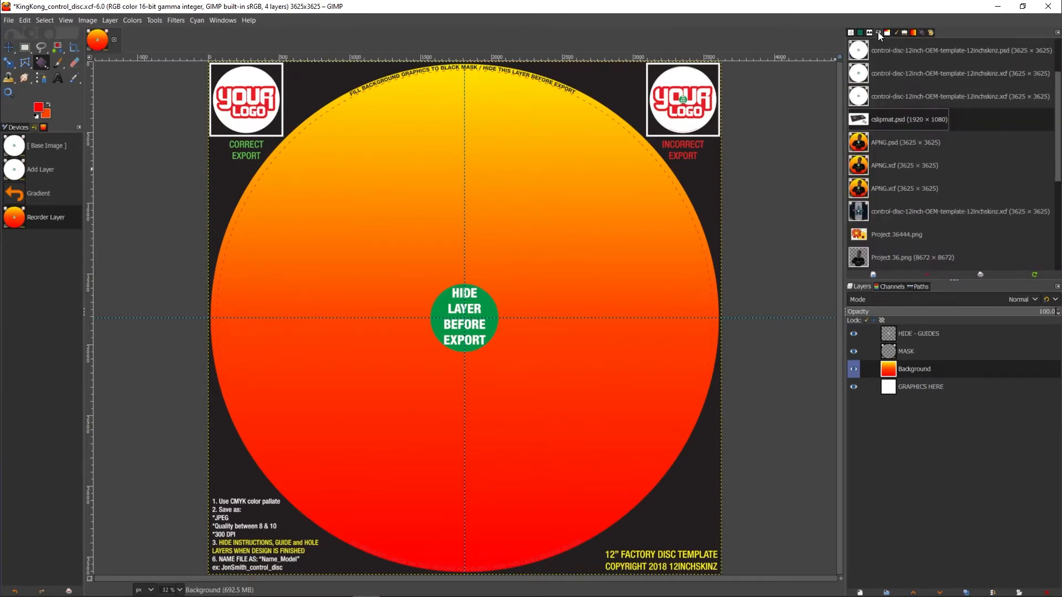
click(881, 262)
drag(881, 262, 452, 246)
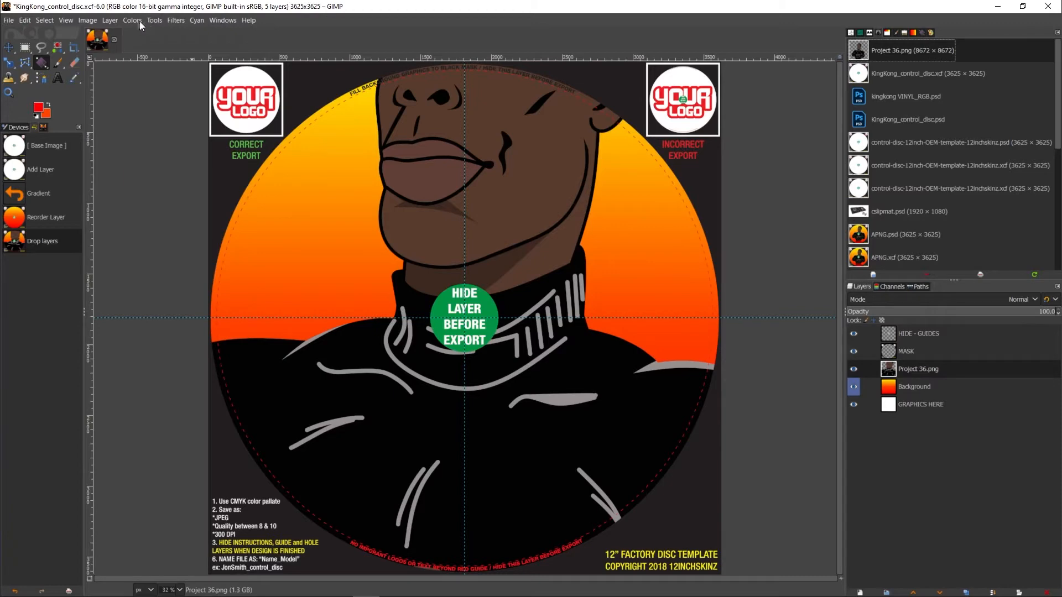
Step: Scale the Project 36.png layer down proportionally to 2720 x 2720 px and centre it on the disc
click(62, 19)
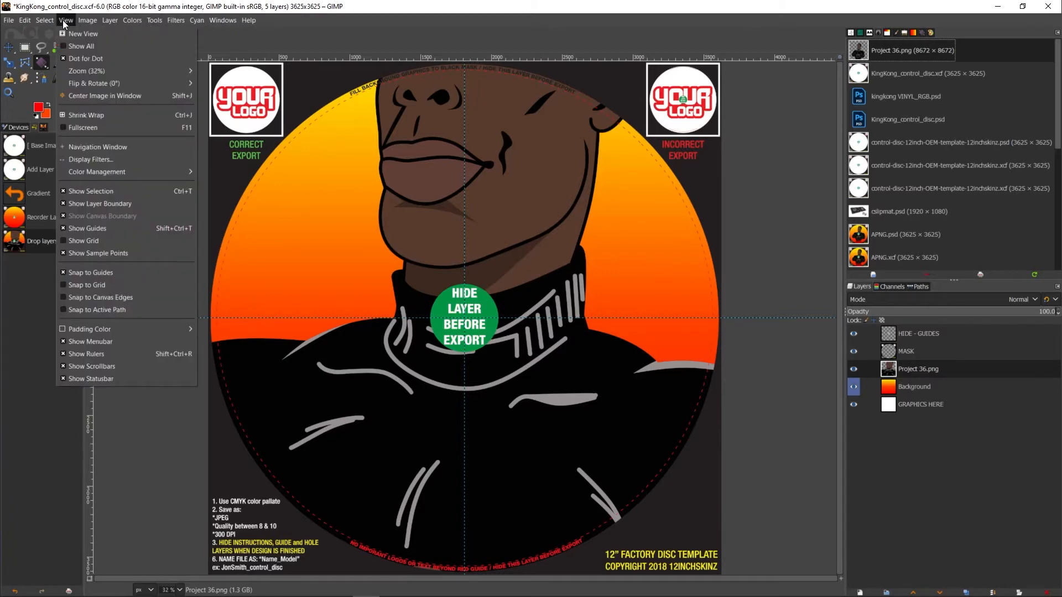
mouse_move(74, 69)
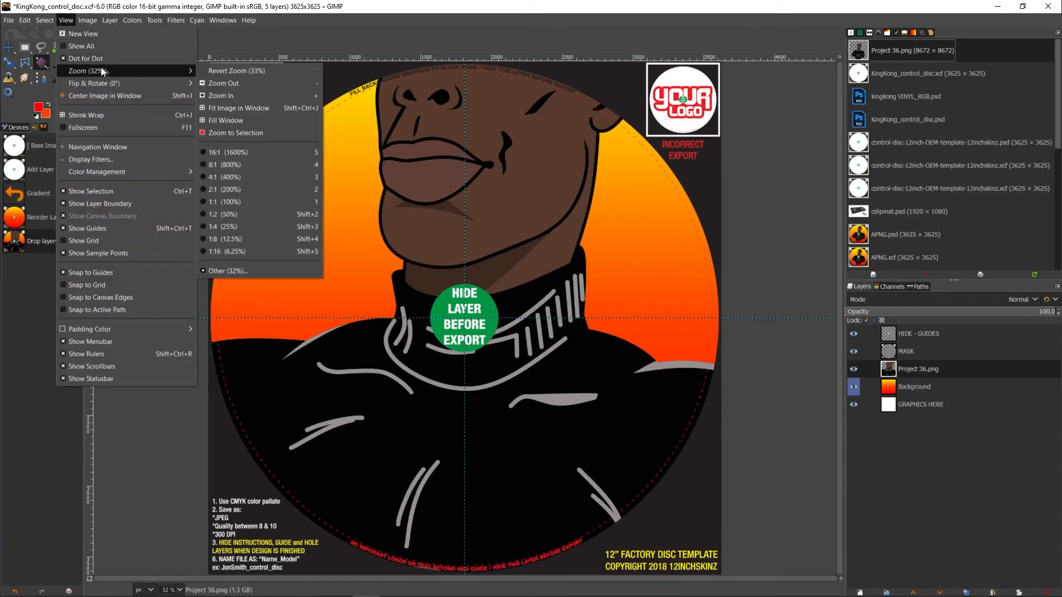
click(240, 107)
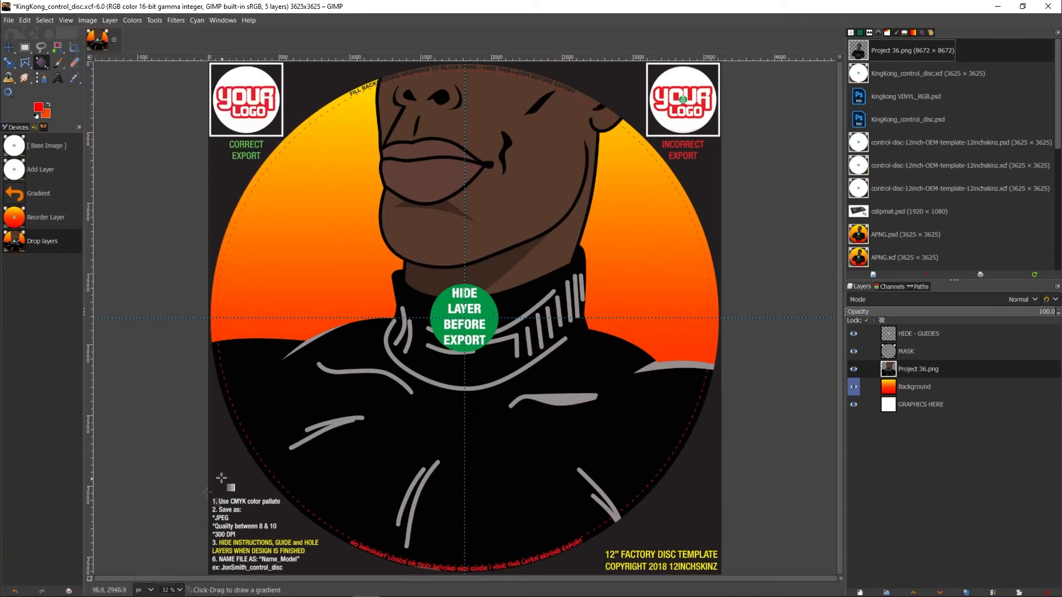
click(179, 591)
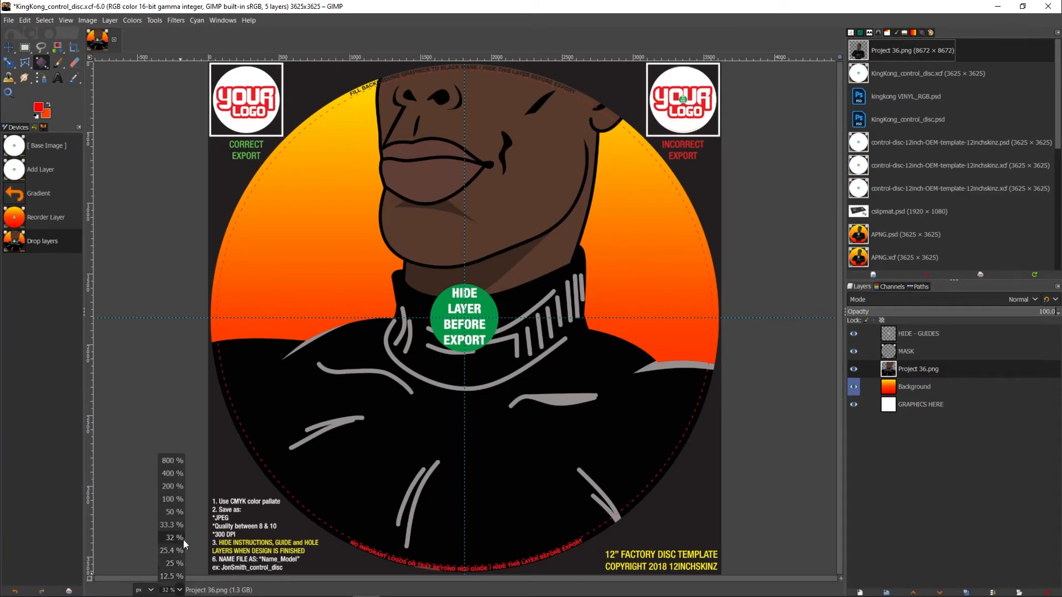
click(177, 577)
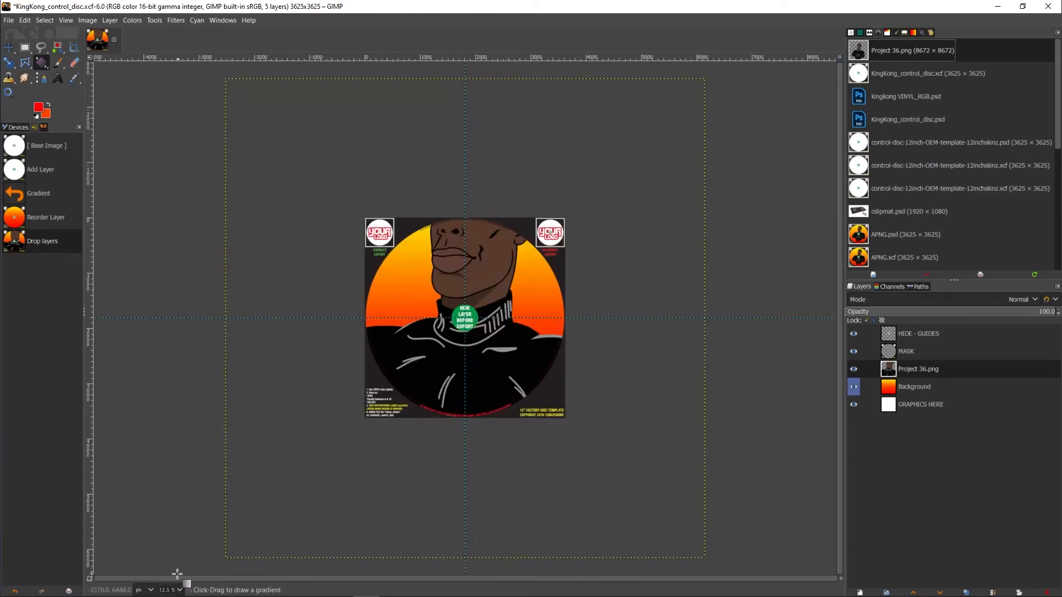
right_click(9, 67)
click(26, 94)
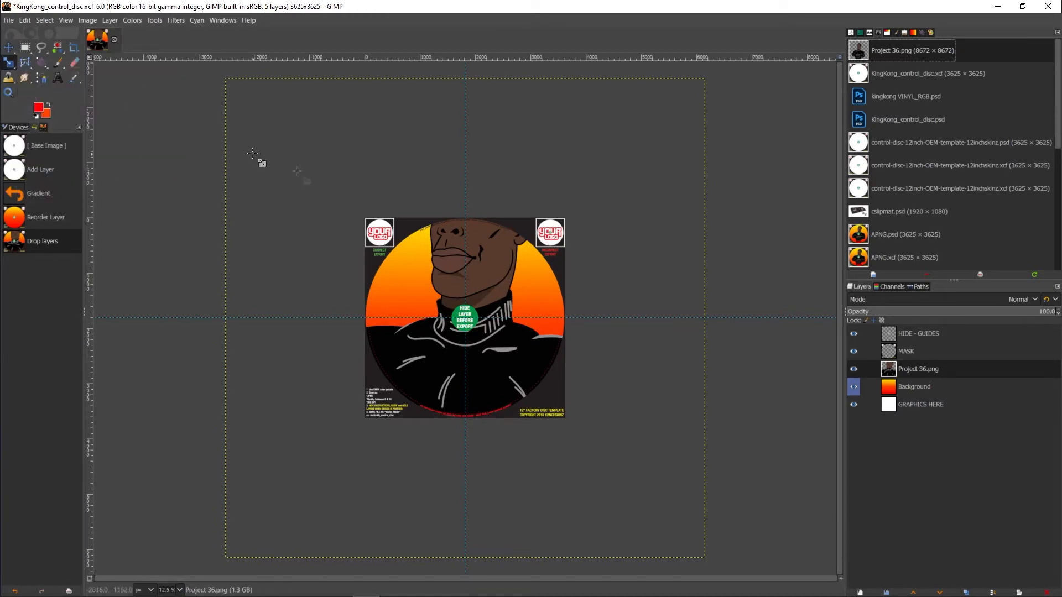
click(437, 271)
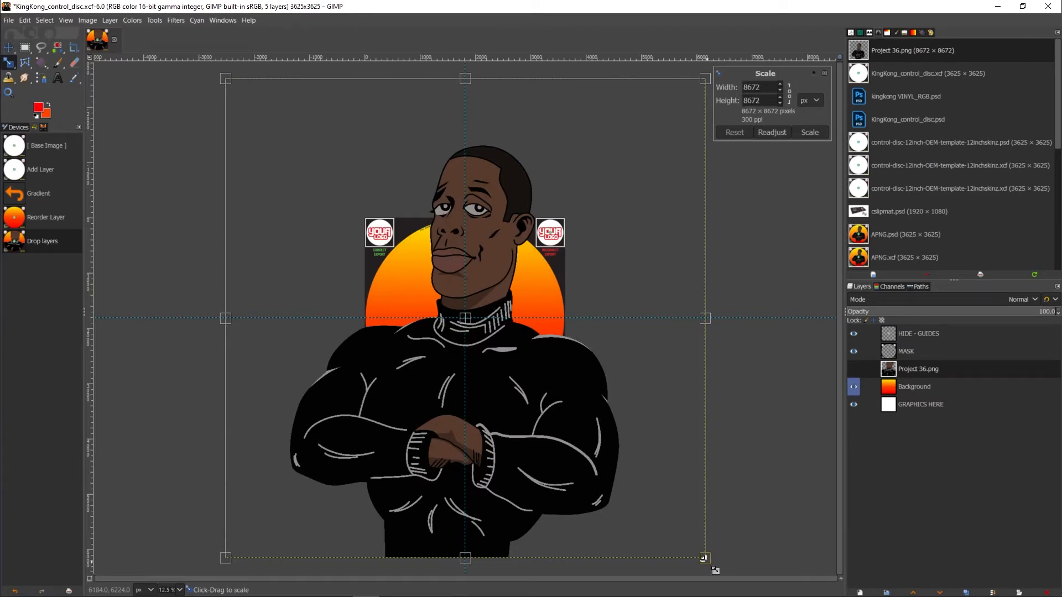
mouse_move(704, 557)
mouse_down()
mouse_move(409, 291)
mouse_move(614, 493)
mouse_move(550, 422)
mouse_move(444, 342)
mouse_move(646, 488)
mouse_move(614, 436)
mouse_move(398, 286)
mouse_move(285, 244)
mouse_move(634, 269)
mouse_move(441, 257)
mouse_move(410, 268)
mouse_move(447, 299)
mouse_move(518, 443)
mouse_move(675, 514)
mouse_move(715, 570)
mouse_up()
click(790, 95)
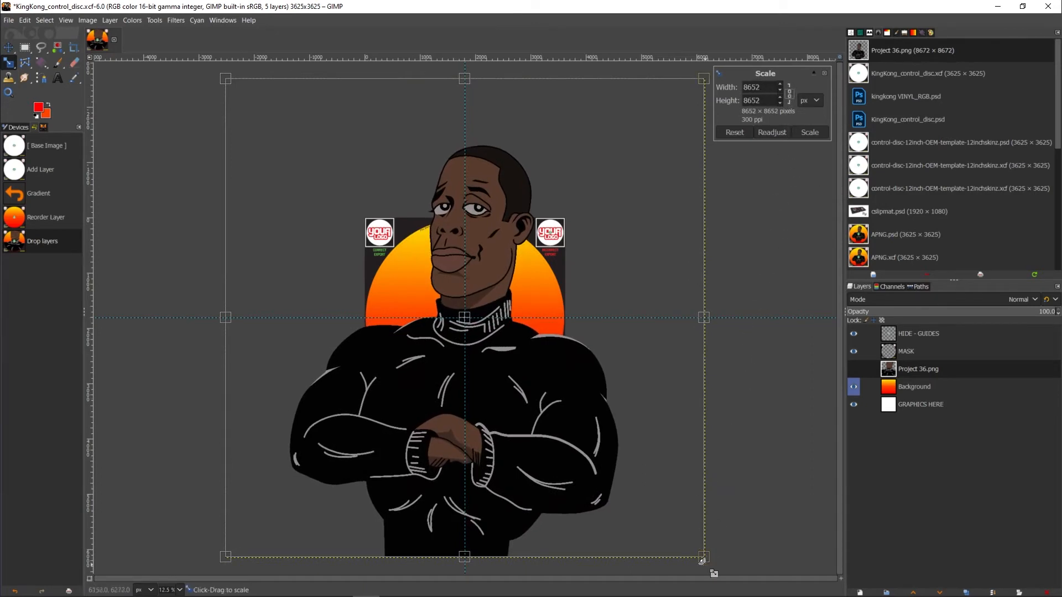
drag(702, 558, 366, 233)
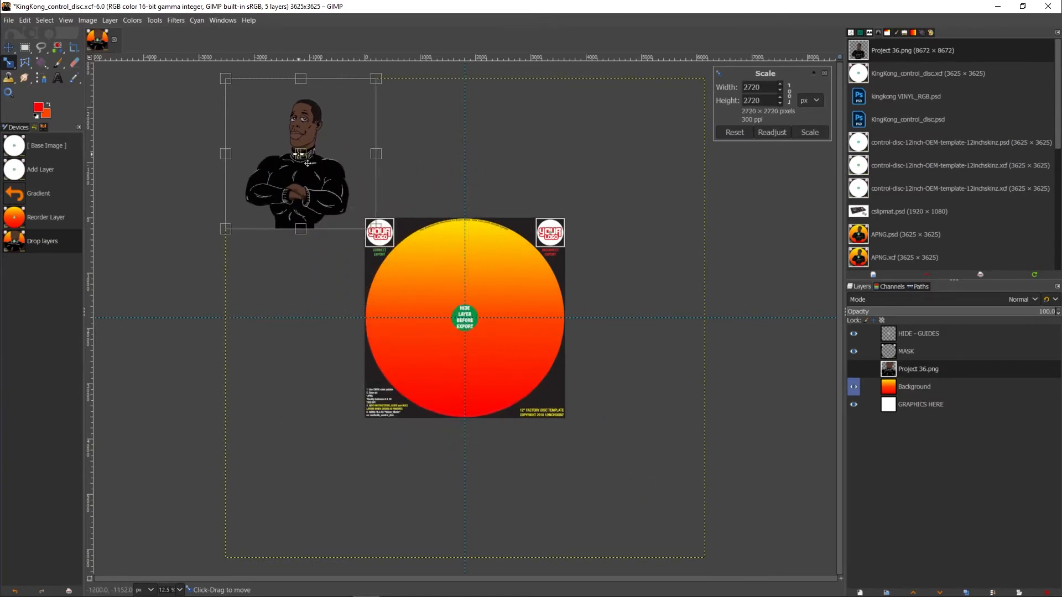
drag(307, 164, 475, 325)
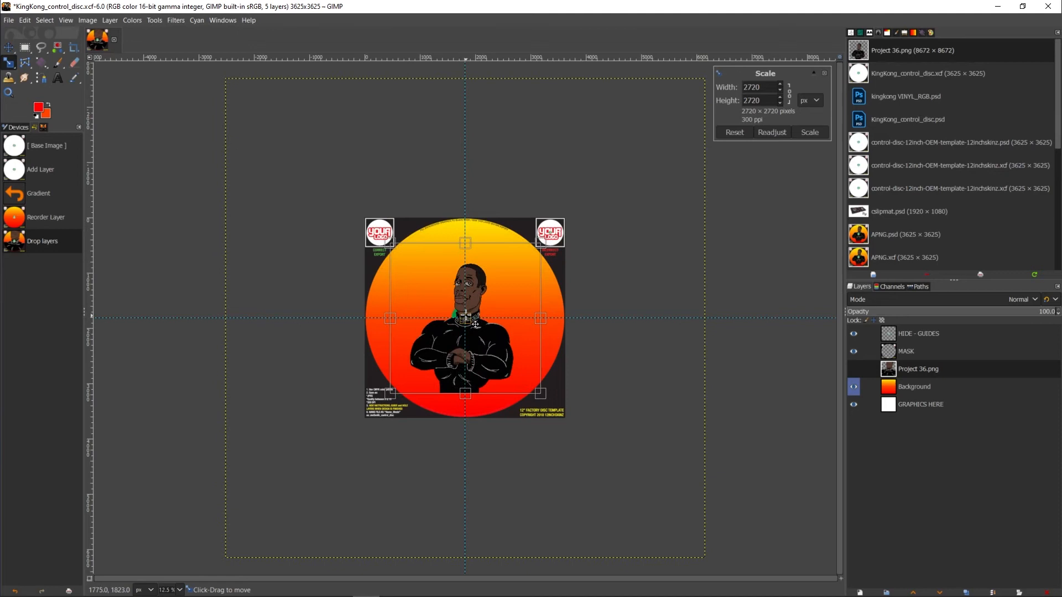
Step: Enlarge the artwork with unlinked proportions to about 3648 px wide, shift it slightly upward on the disc, and apply the scaling
click(790, 94)
drag(541, 393, 593, 439)
drag(489, 338, 470, 302)
drag(574, 403, 580, 409)
drag(481, 340, 484, 339)
key(Return)
Step: Choose the Frankfurter Std font and start a text layer on the disc beneath the figure
click(66, 20)
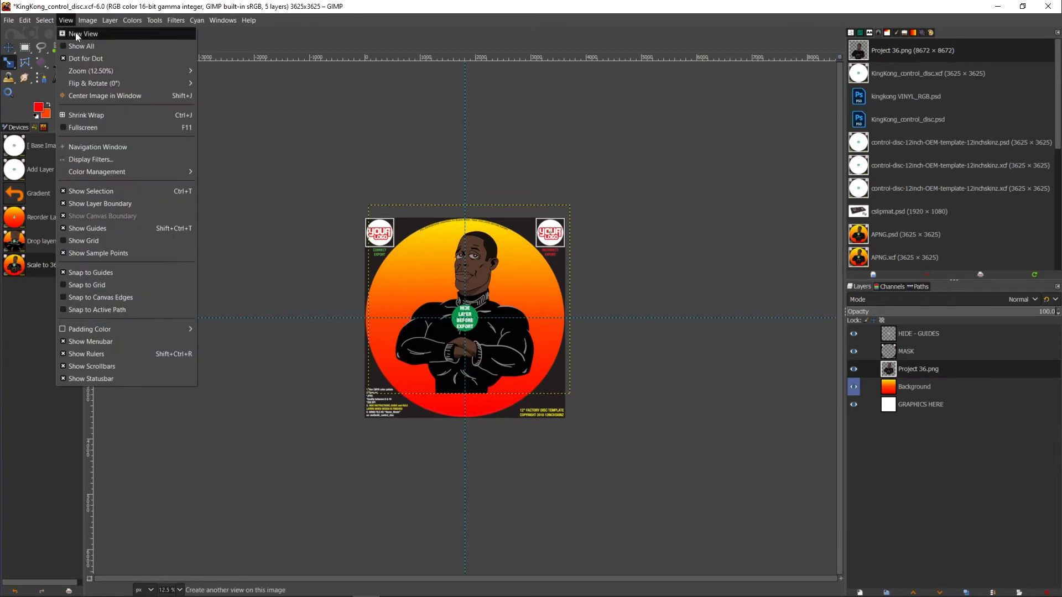
mouse_move(88, 72)
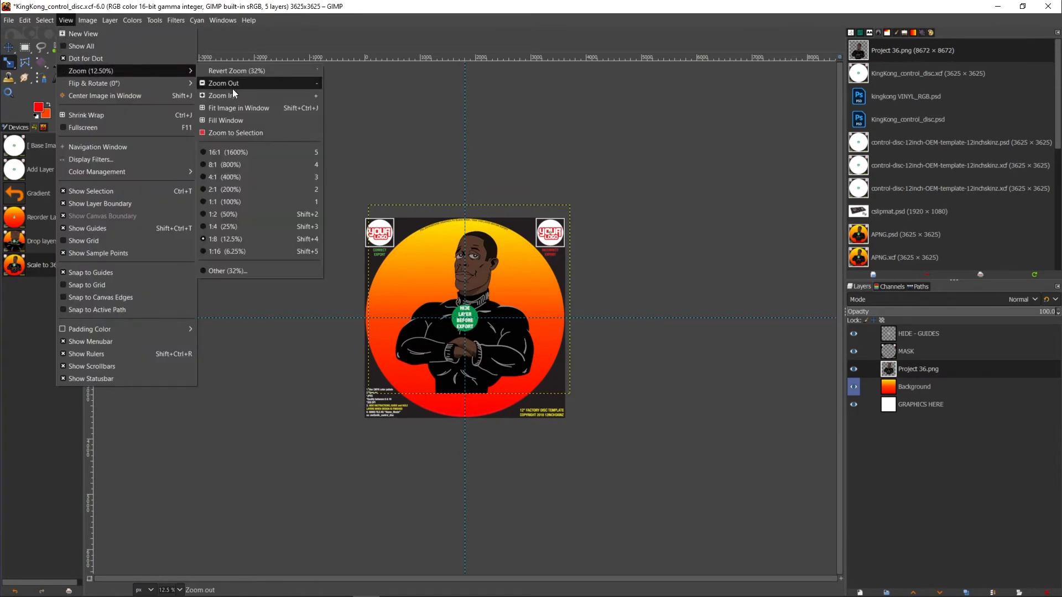
click(233, 111)
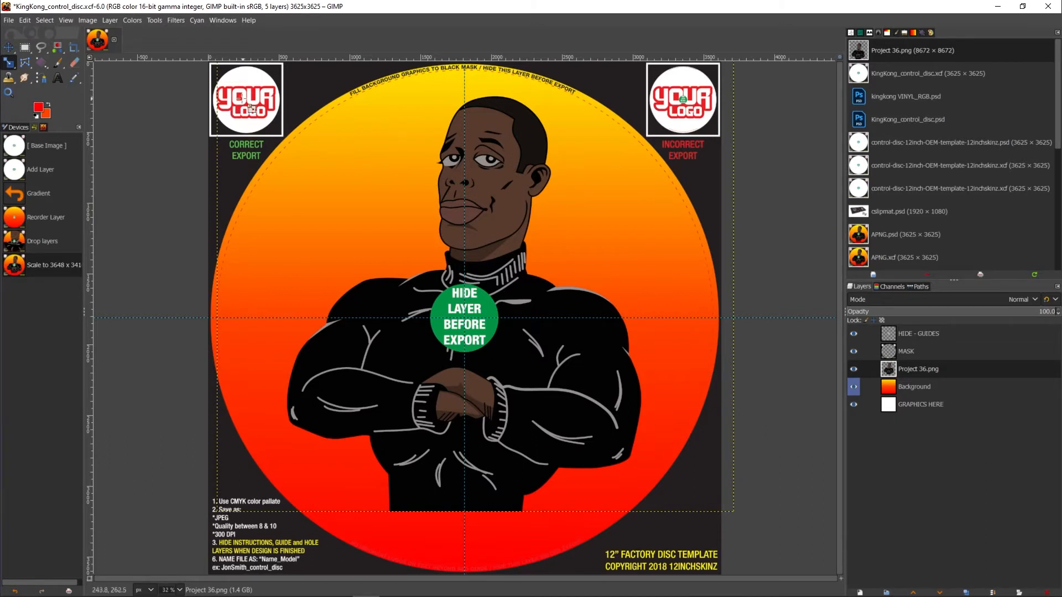
click(859, 32)
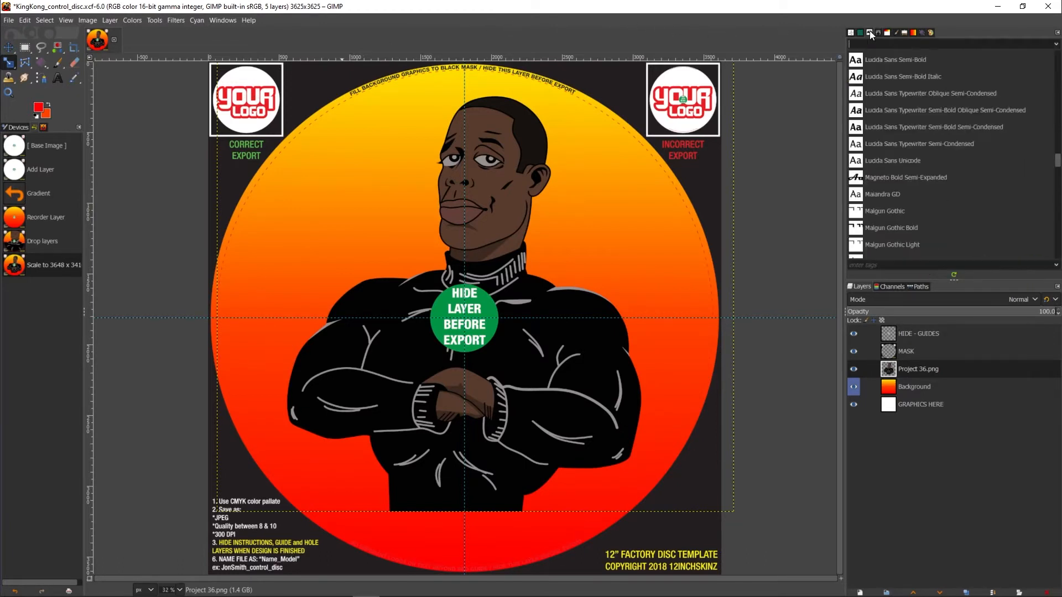
scroll(895, 201, up, 5)
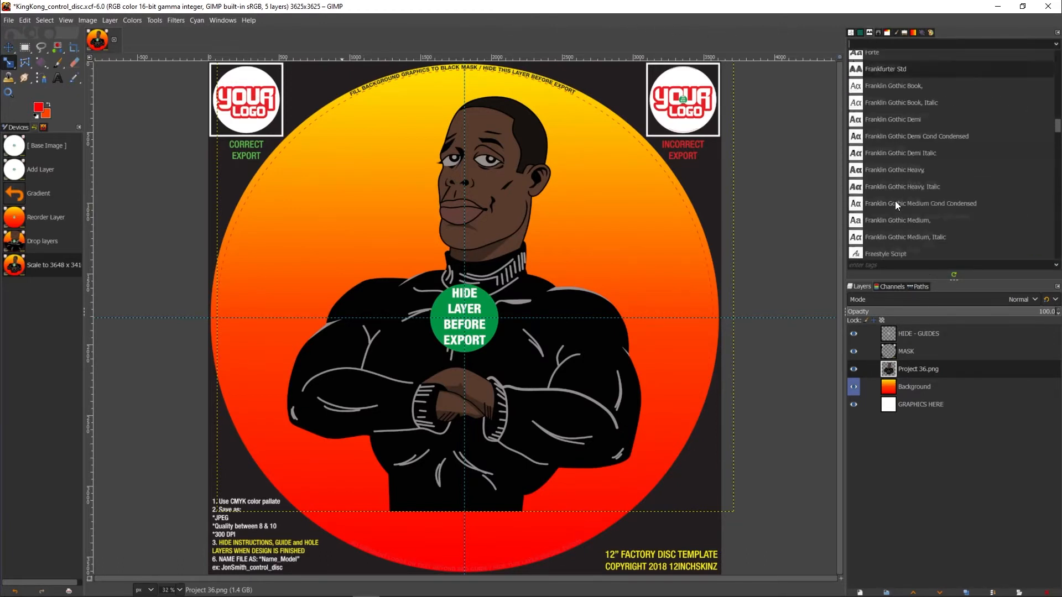
click(885, 149)
click(62, 81)
click(380, 522)
text(kingkong)
key(BackSpace)
key(BackSpace)
key(BackSpace)
key(BackSpace)
key(BackSpace)
key(BackSpace)
key(BackSpace)
key(BackSpace)
Step: Set the text colour to black (000000) and enter AWWWW and YEEAAHH on two lines
click(522, 511)
click(511, 555)
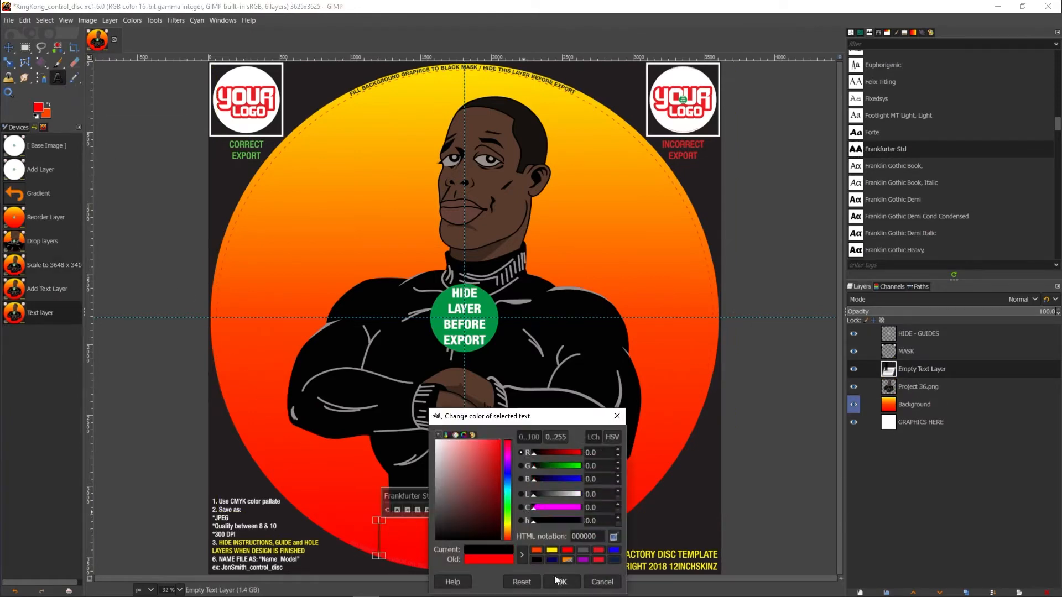
click(553, 579)
text(AWWWW)
key(Return)
text(SEE MAN)
Step: Scale the AWWWW YEEAAHH text to 1360 x 416 px, centred on the vertical guide below the figure
key(shift+s)
click(457, 529)
drag(456, 533, 465, 524)
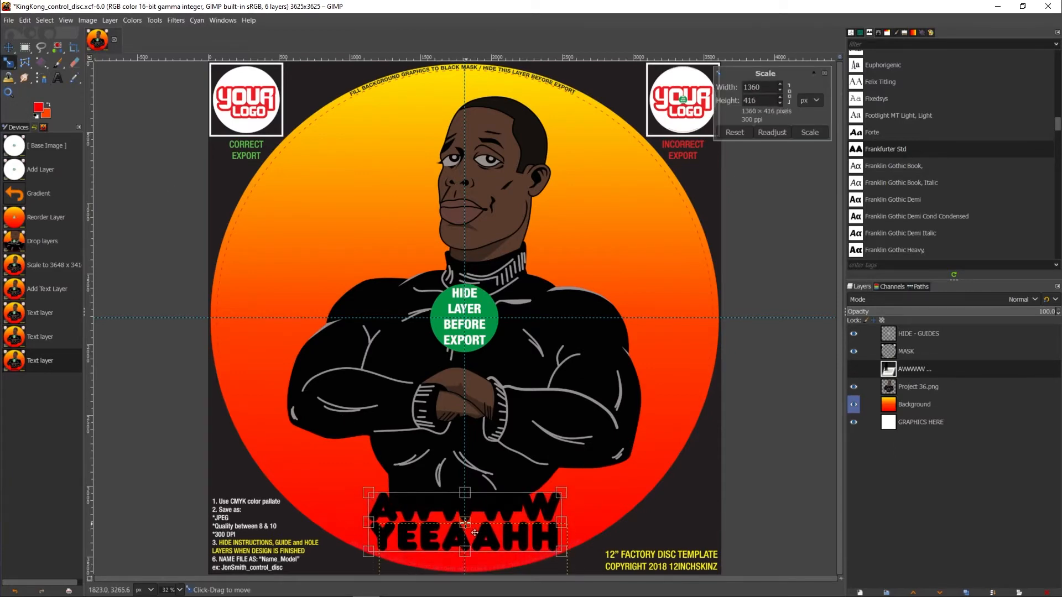
click(808, 133)
Step: Try to shrink the Project 36.png artwork to 3457 x 3260 px so it sits above the text
click(488, 220)
click(927, 386)
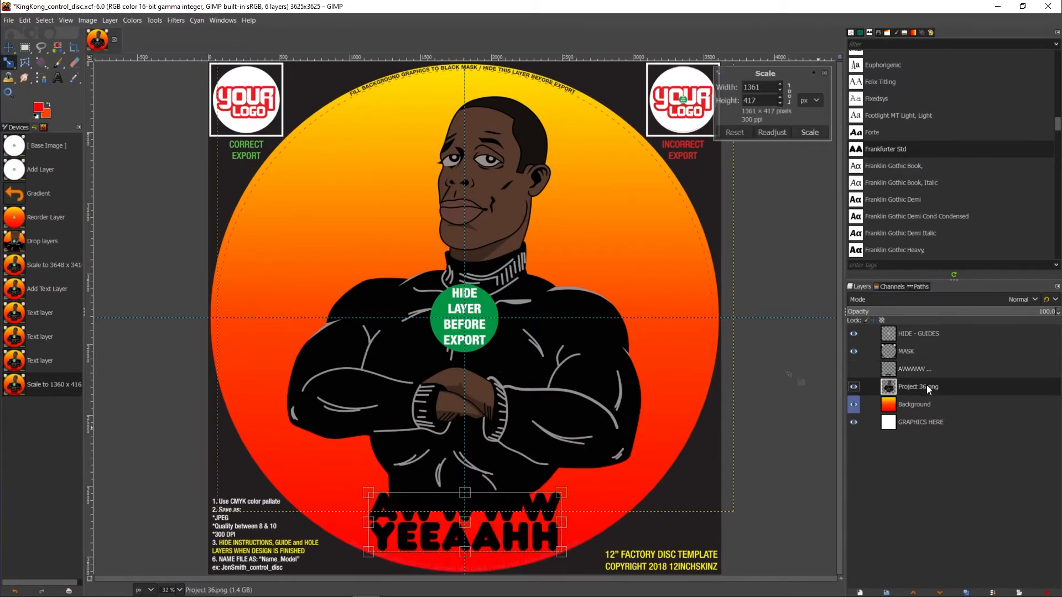
drag(560, 410, 555, 397)
drag(468, 322, 487, 314)
drag(485, 261, 479, 260)
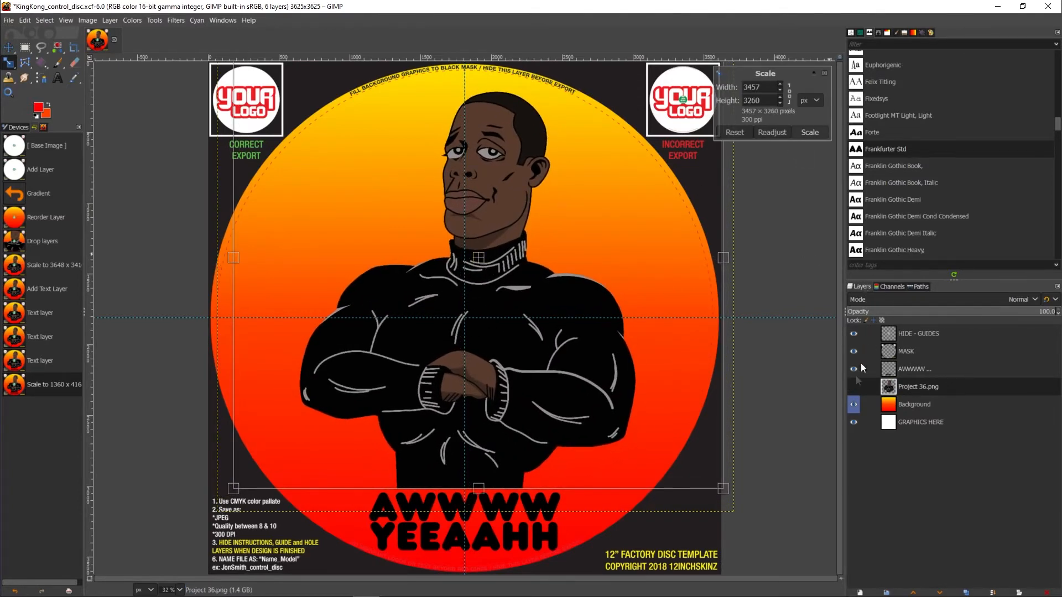
Step: Hide the Background layer and scale the AWWWW YEEAAHH text to 1364 x 395 px
click(854, 405)
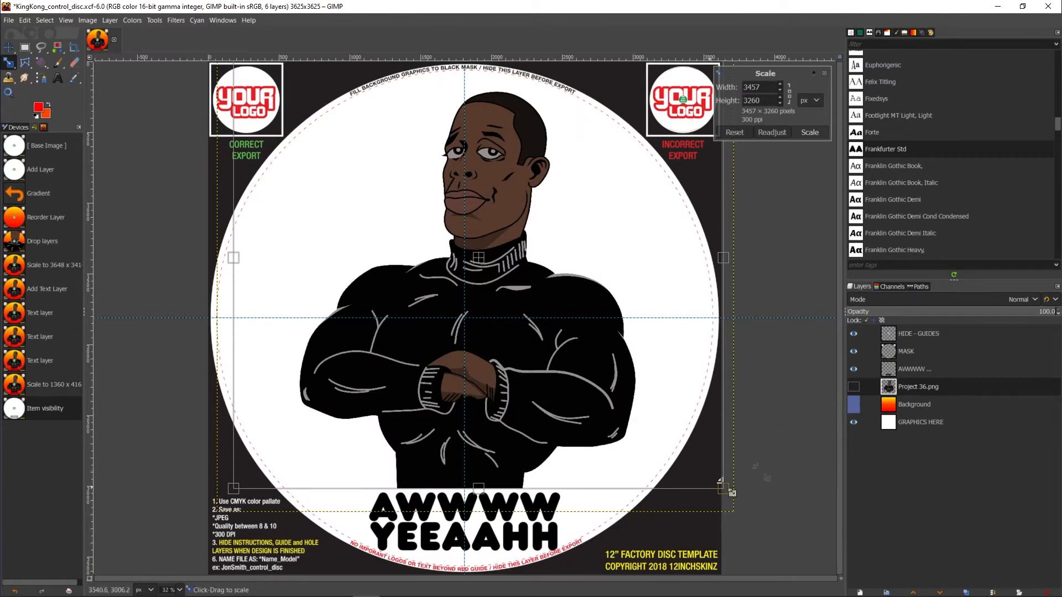
click(911, 371)
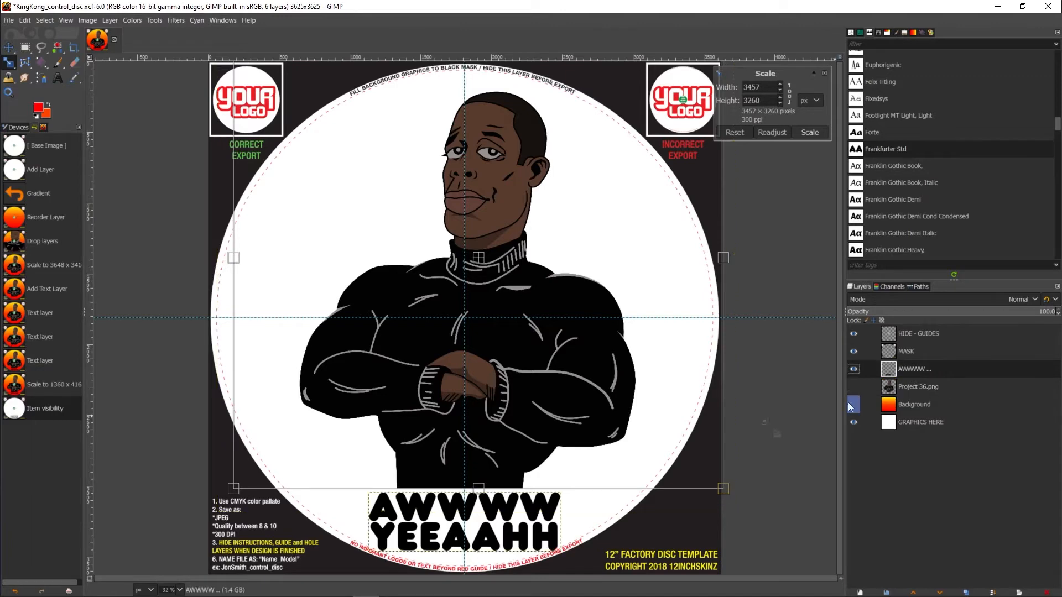
click(477, 523)
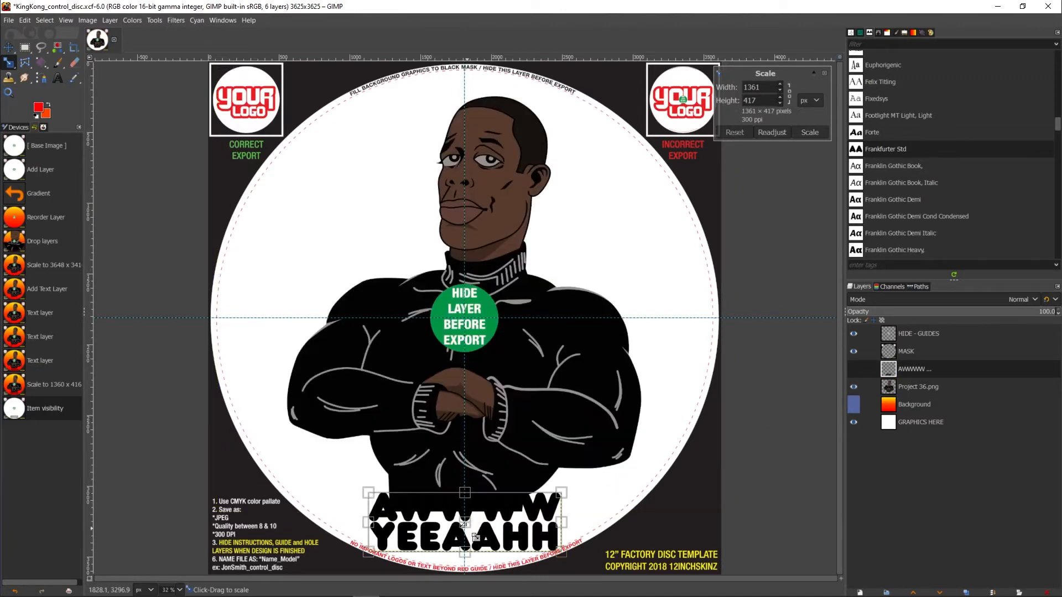
drag(474, 537, 476, 534)
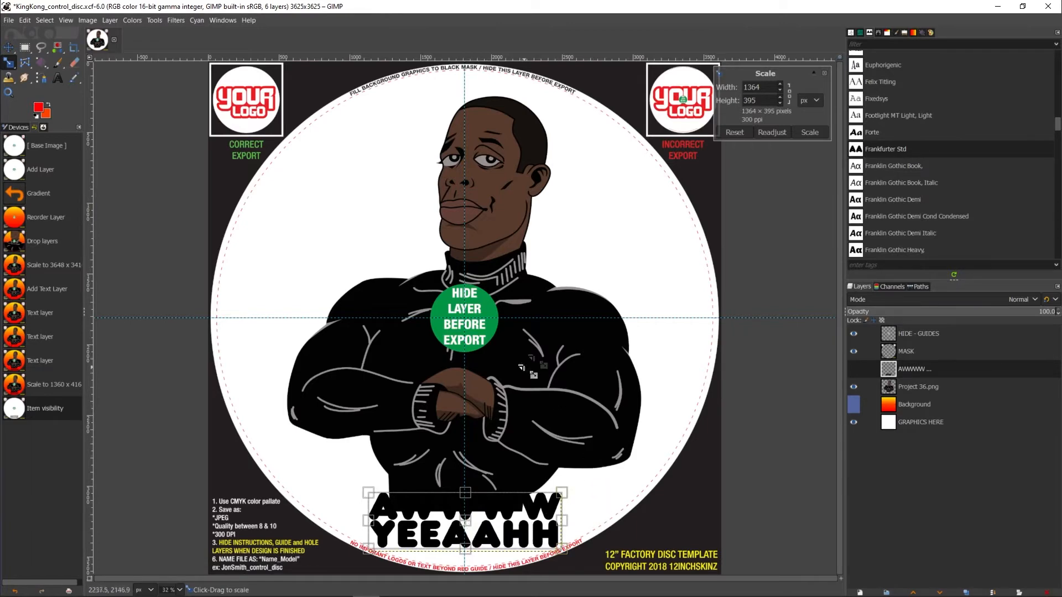
click(810, 133)
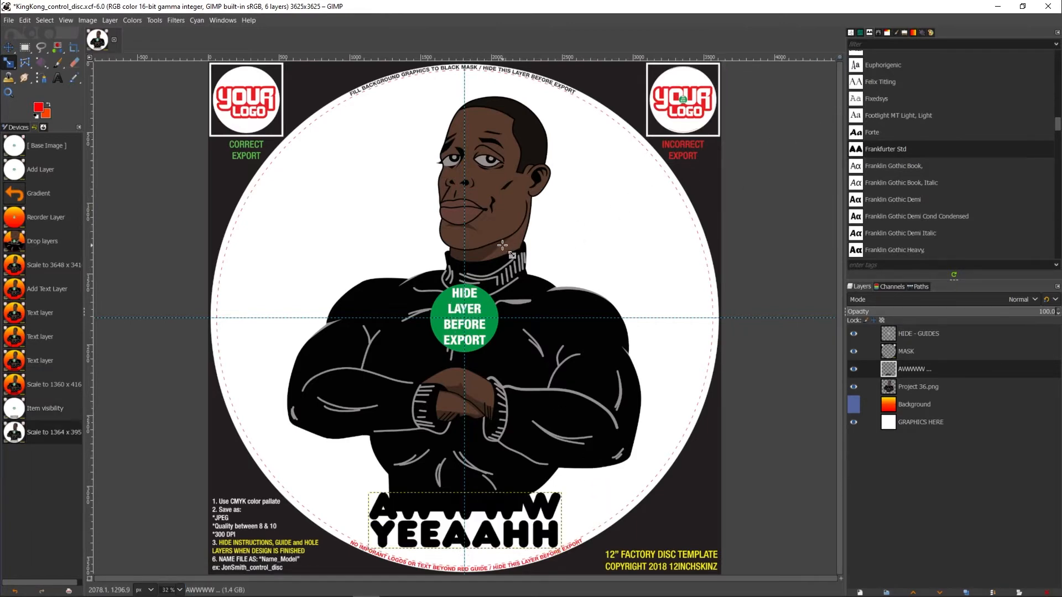
Step: Scale the Project 36.png artwork to 3457 x 3263 px, place it just above the text, and show the Background layer again
click(916, 387)
click(491, 243)
drag(476, 270, 477, 247)
drag(736, 490, 693, 451)
drag(464, 237, 480, 256)
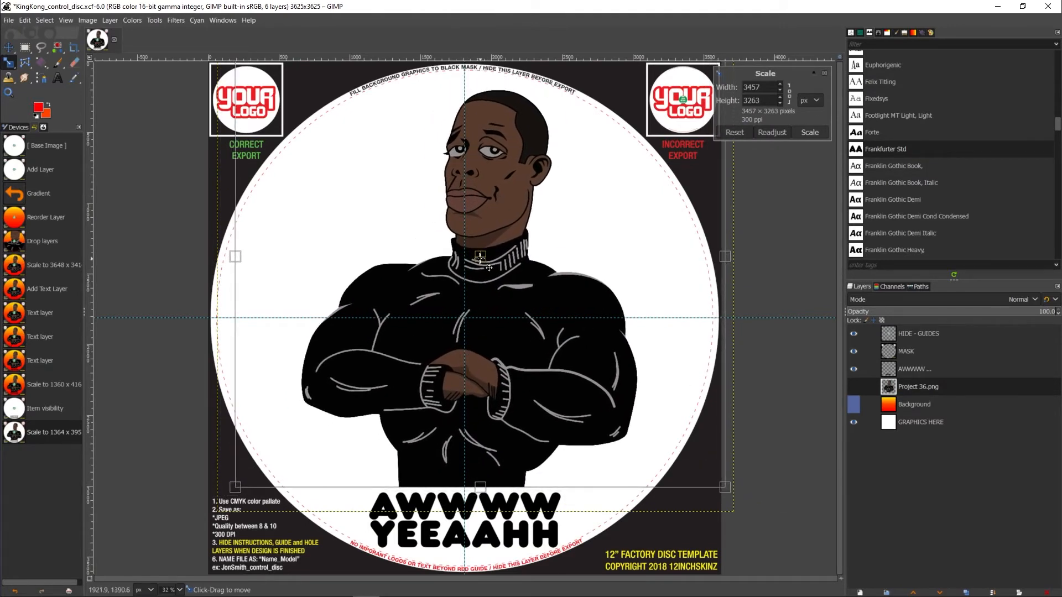
click(810, 132)
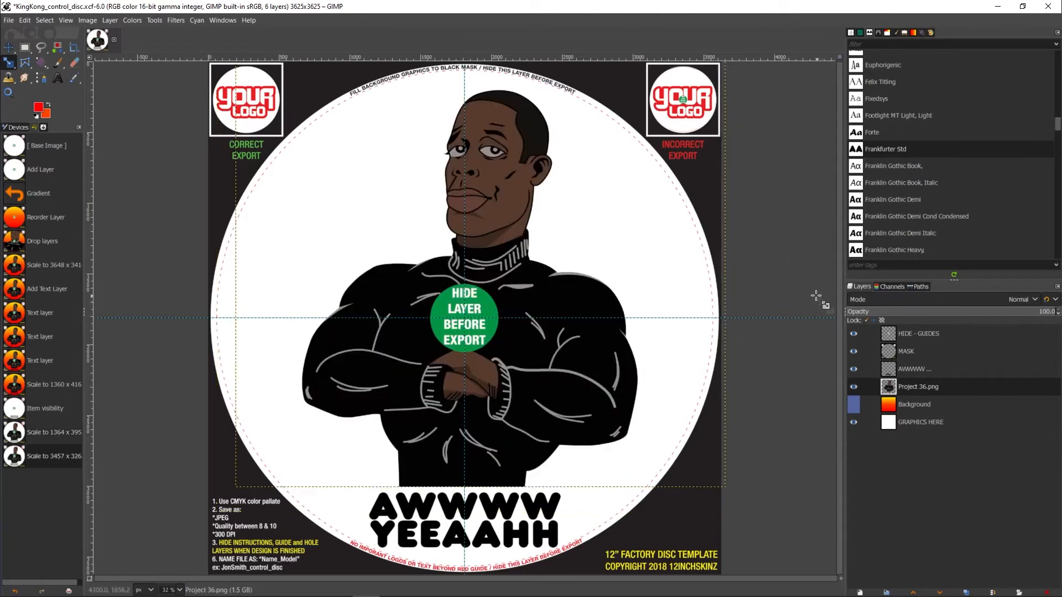
click(854, 404)
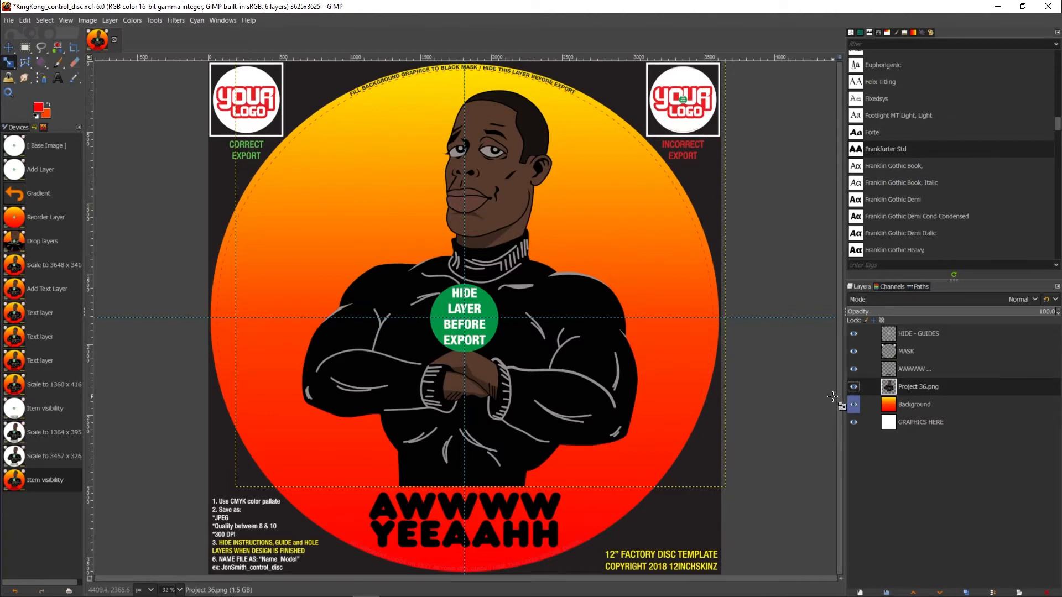
Step: Set the text colour to bright green (48ff00) and add the text "psych" beside the figure's head
scroll(923, 197, up, 10)
scroll(921, 197, up, 15)
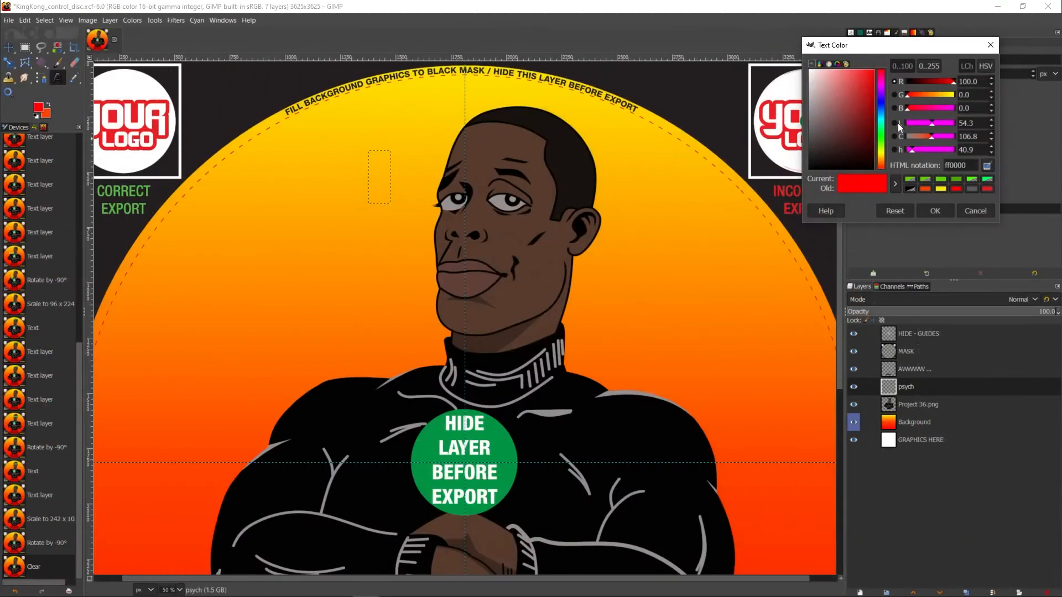
click(880, 139)
click(876, 78)
click(933, 211)
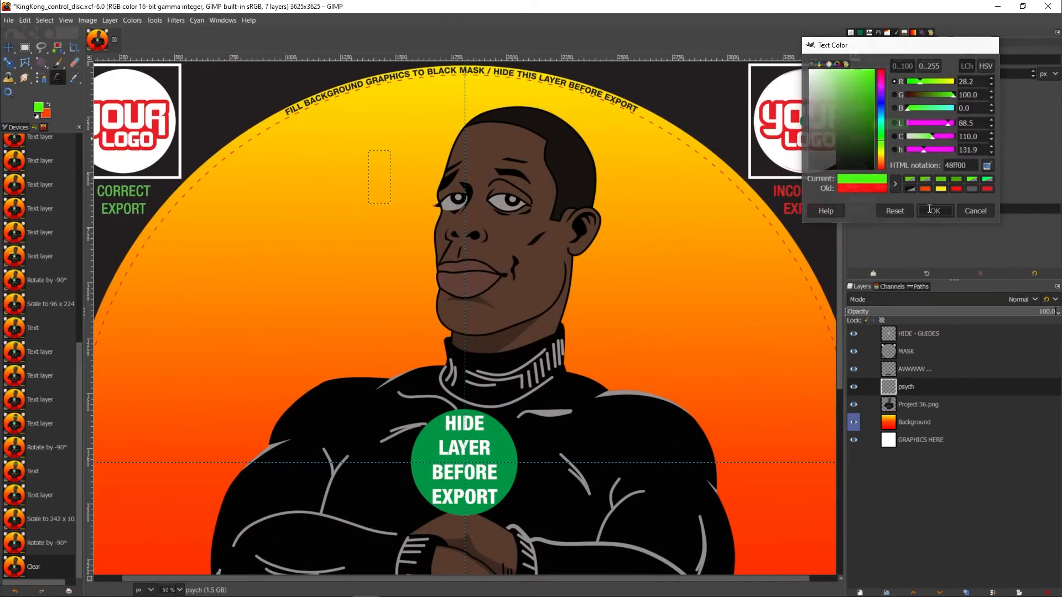
click(232, 201)
text(psych)
Step: Tighten the kerning of the whole word "psych" to -17
click(354, 227)
drag(422, 233, 239, 227)
click(368, 192)
click(368, 193)
click(368, 193)
click(368, 192)
click(368, 192)
click(368, 193)
click(368, 192)
click(368, 193)
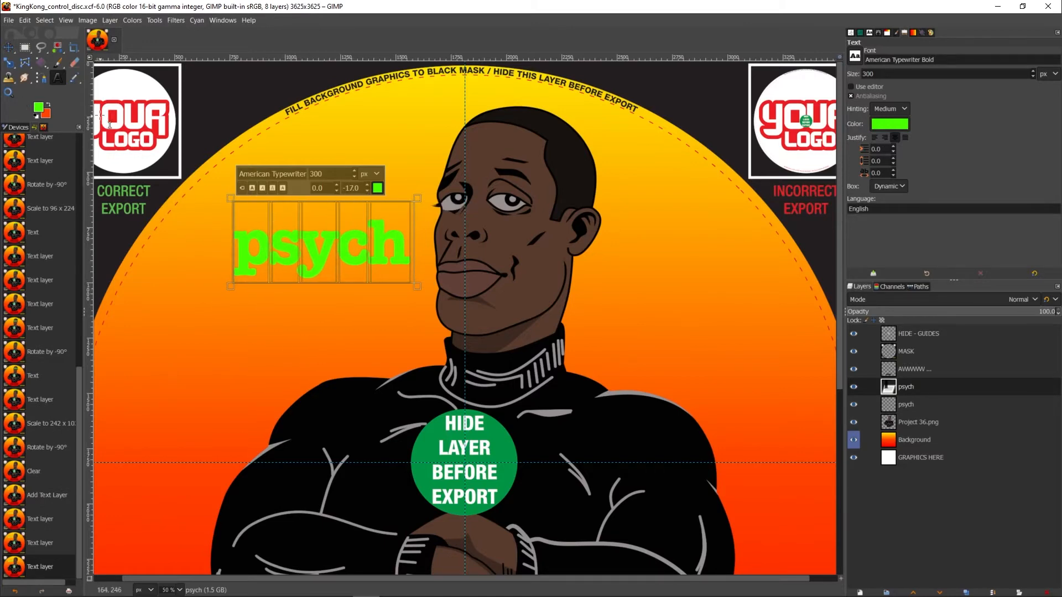
Step: Rotate the green "psych" text layer by -90 degrees
click(14, 67)
drag(11, 65, 36, 75)
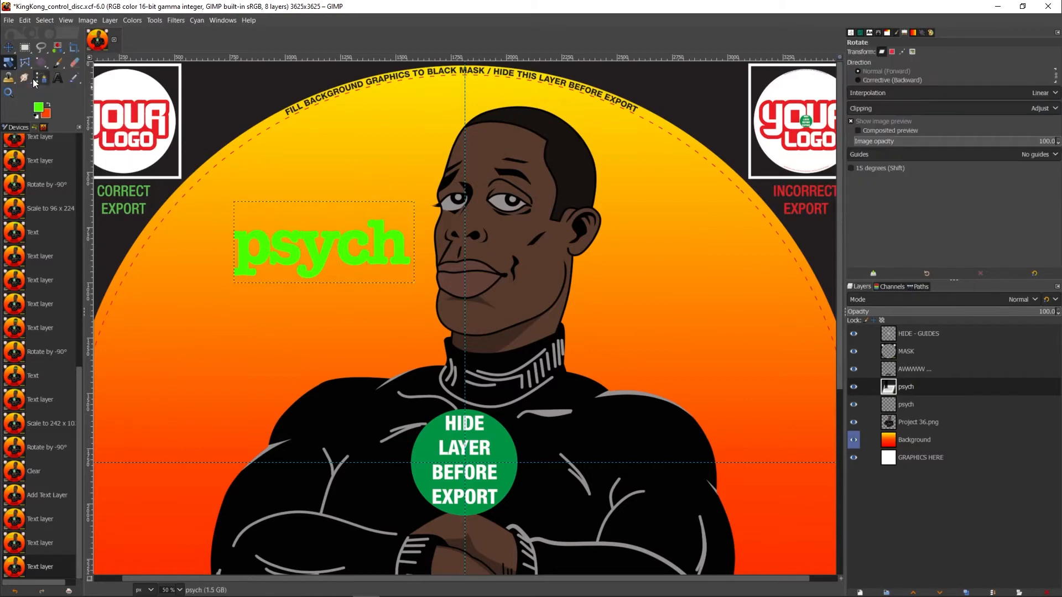
click(334, 255)
text(-90)
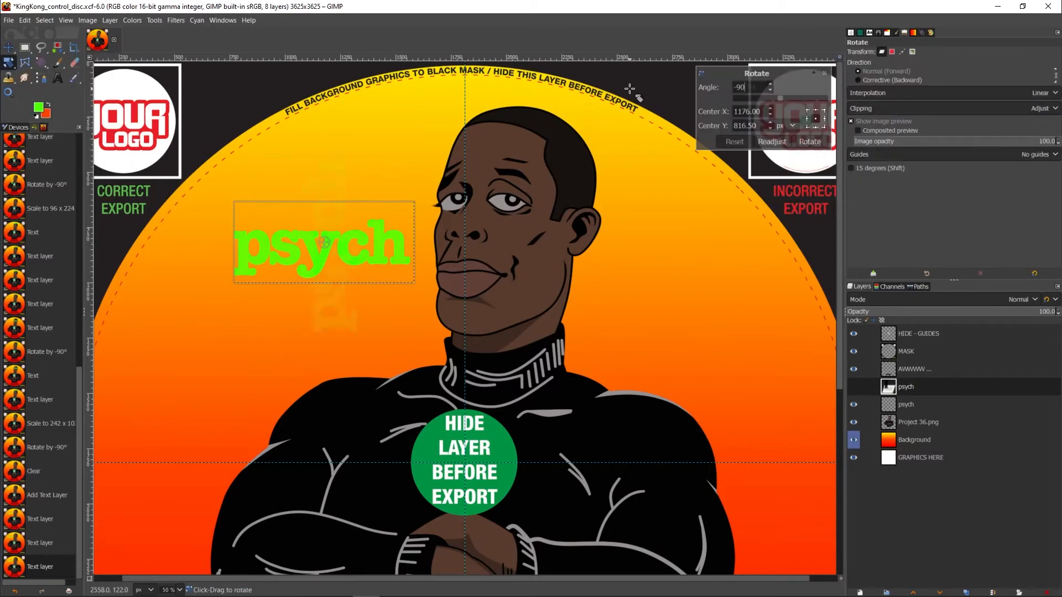
key(Return)
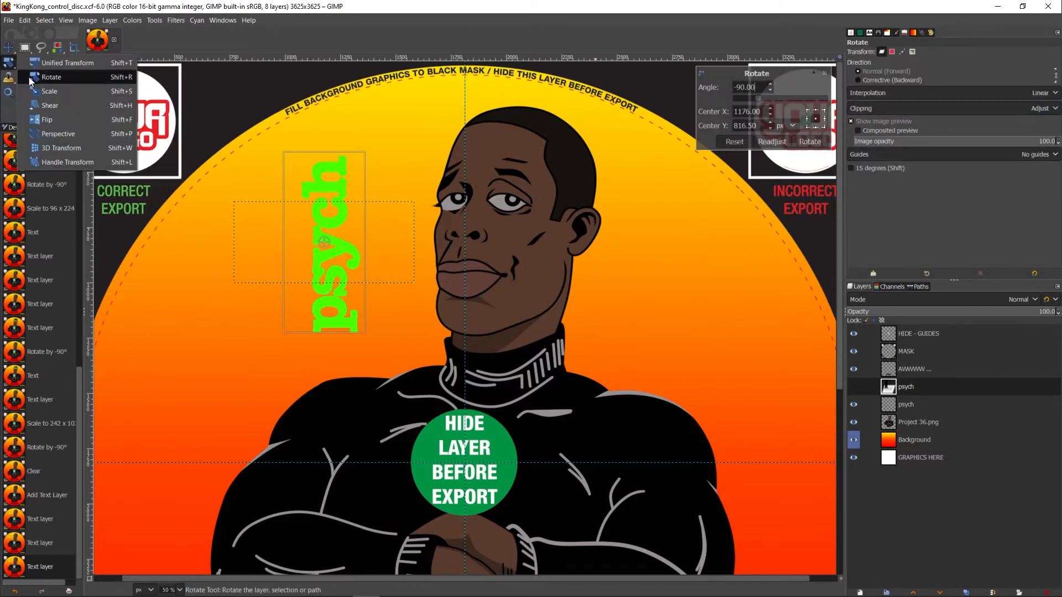
Step: Scale the rotated "psych" text to 87 x 191 px and place it on the vertical guide between the disc's upper rim and the head
click(34, 93)
click(350, 291)
drag(367, 336, 462, 95)
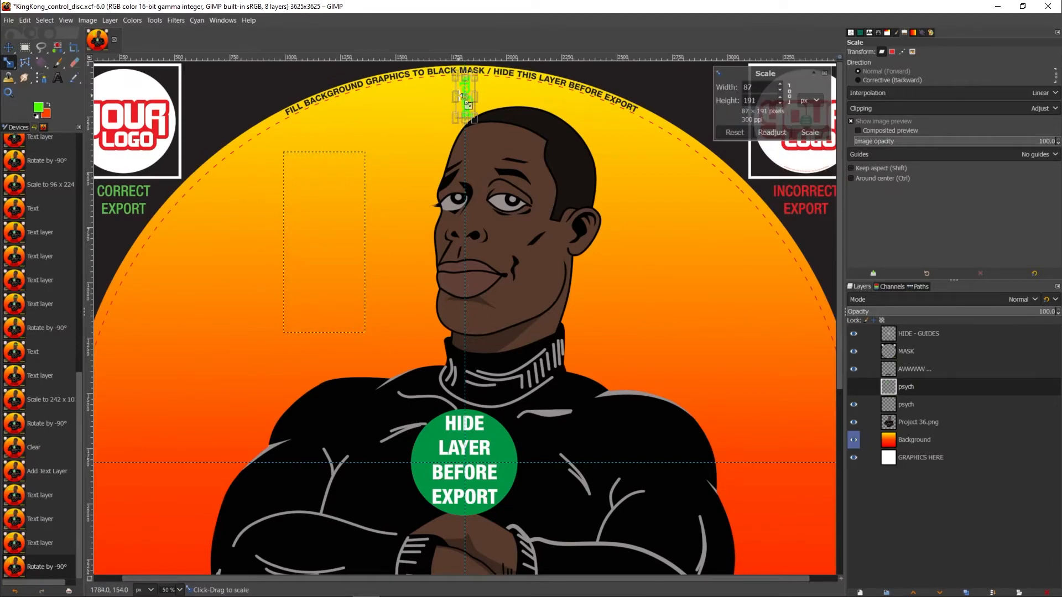
click(810, 133)
click(8, 48)
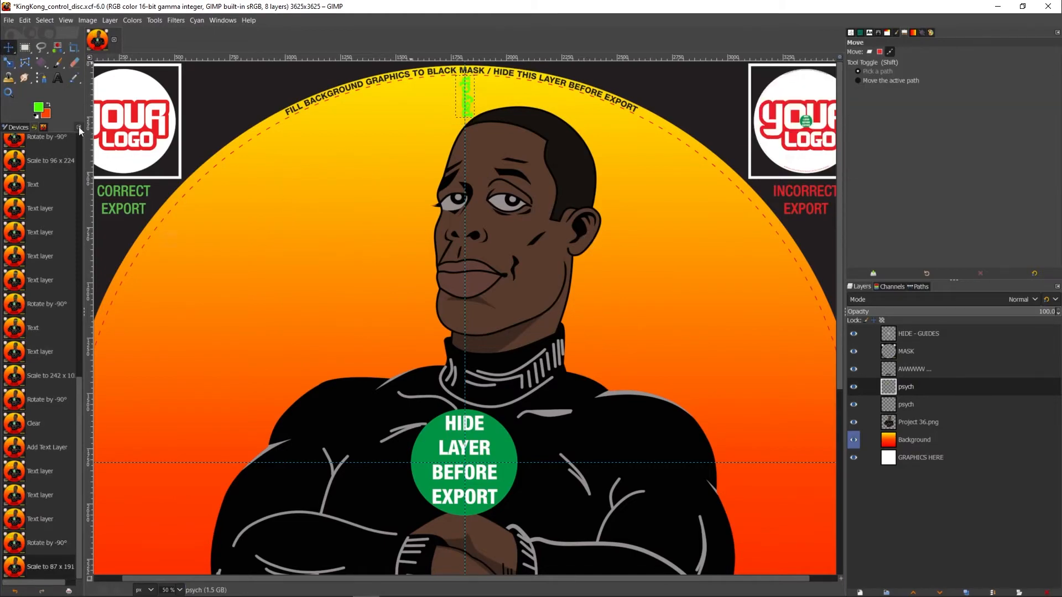
Step: Shrink the Project 36.png figure layer to about 3182 x 3003 px and lower it so the head clears the green "psych" text
click(913, 422)
drag(838, 305, 868, 284)
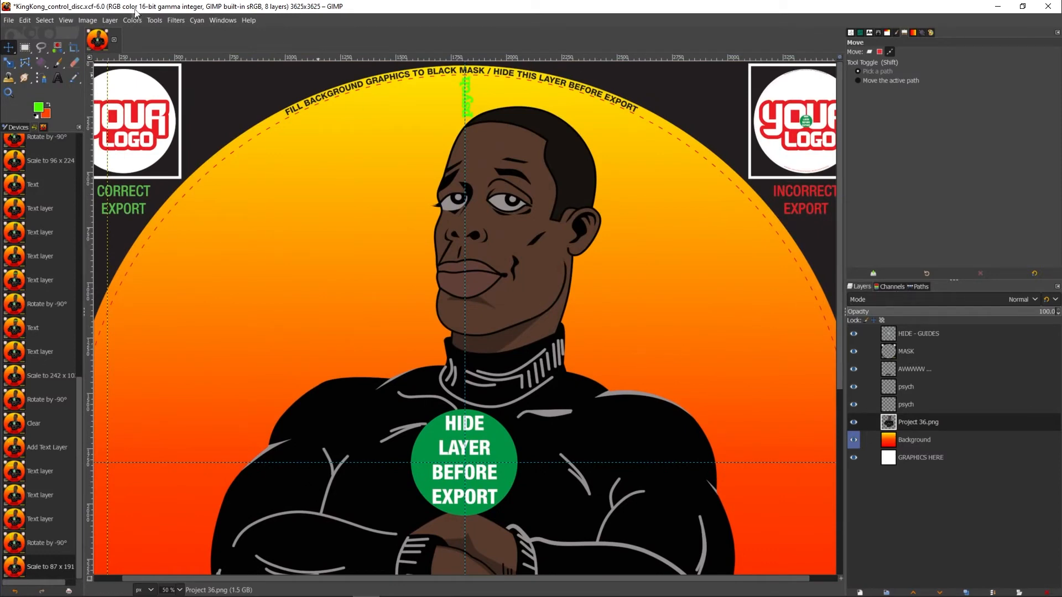
click(109, 21)
click(71, 21)
mouse_move(94, 72)
click(233, 104)
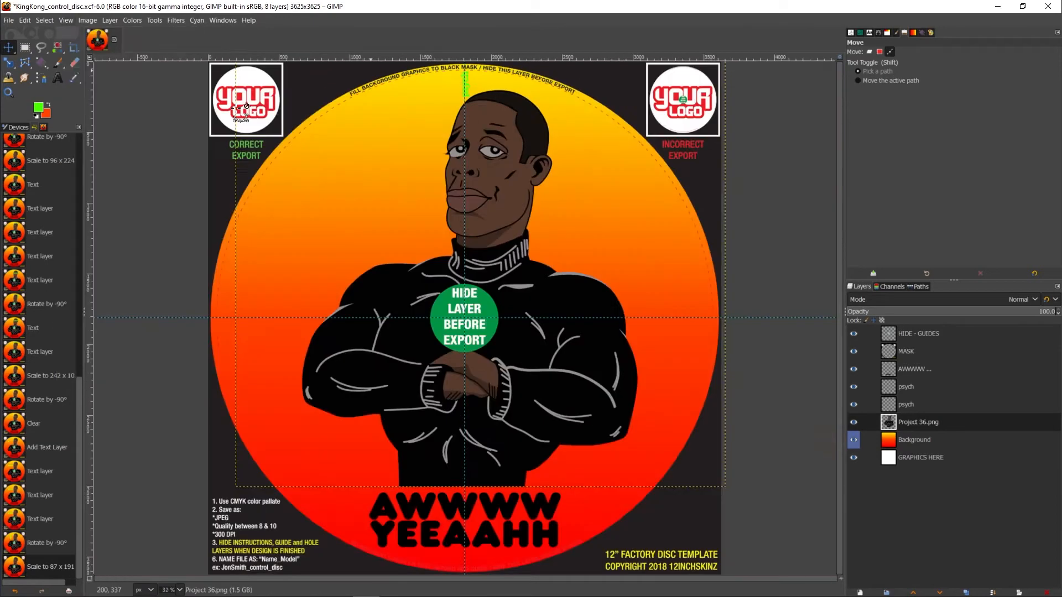
click(9, 62)
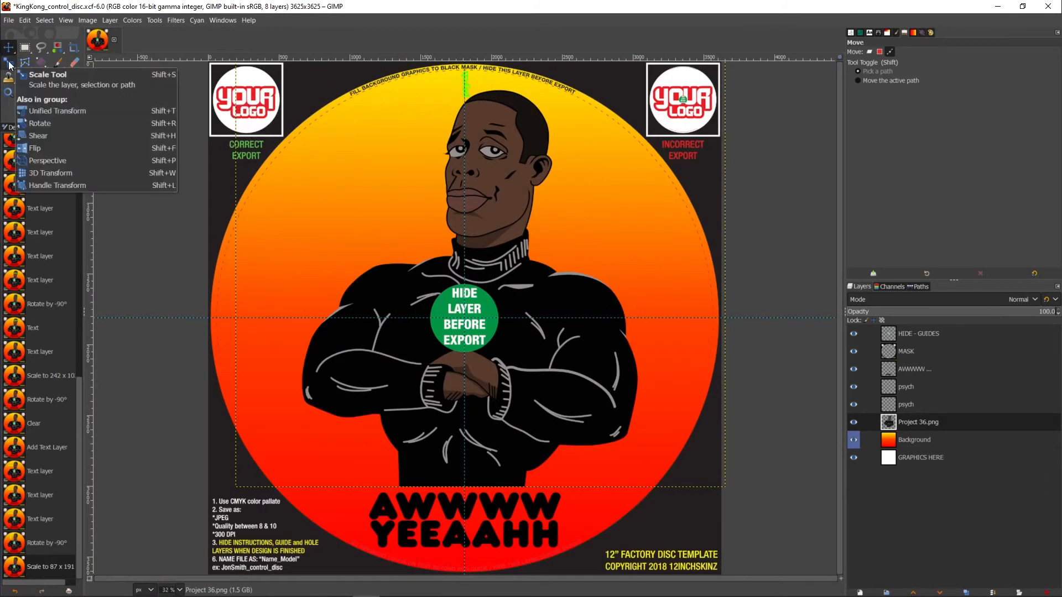
click(44, 78)
click(466, 294)
drag(728, 490, 688, 454)
drag(463, 242, 481, 268)
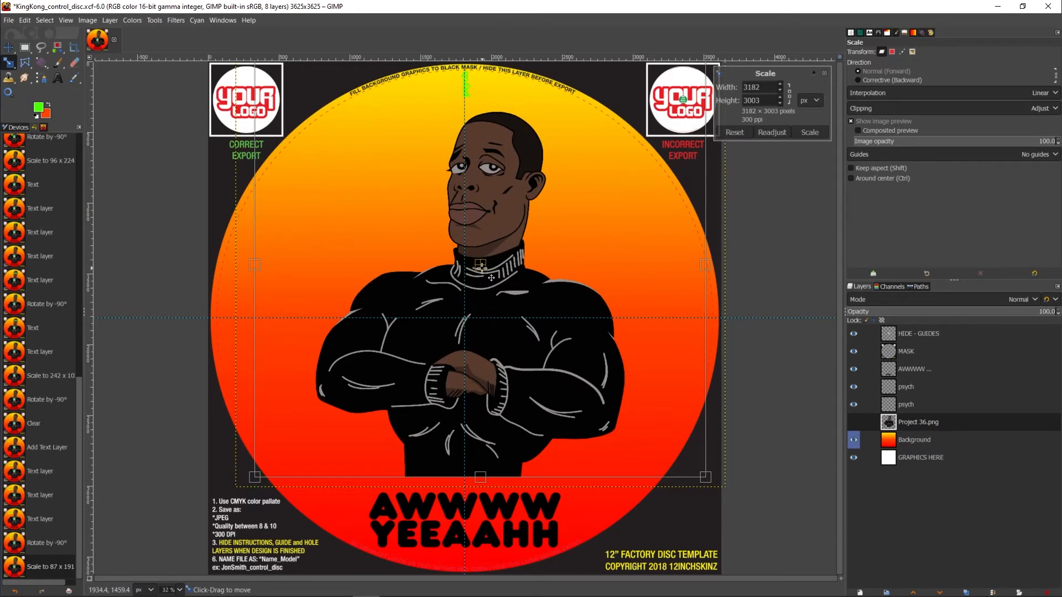
Step: Enlarge the figure to about 3348 px wide, reposition it around the vertical guide above the AWWWW YEEAAHH text, and apply the scaling
drag(482, 269, 479, 267)
drag(706, 477, 729, 488)
drag(490, 268, 479, 270)
key(Return)
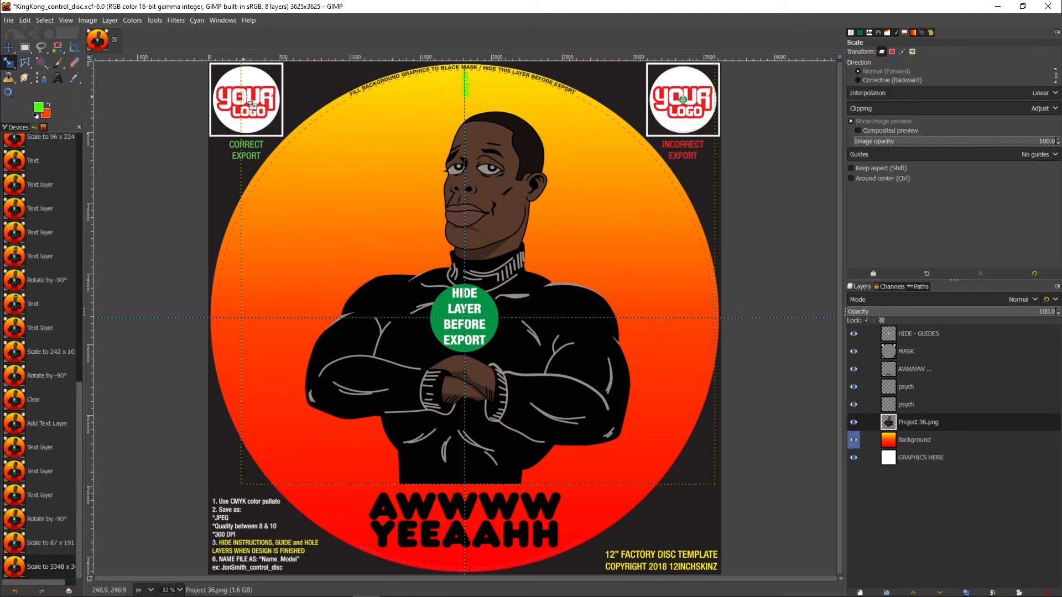
Step: Hide the HIDE - GUIDES layer
click(926, 334)
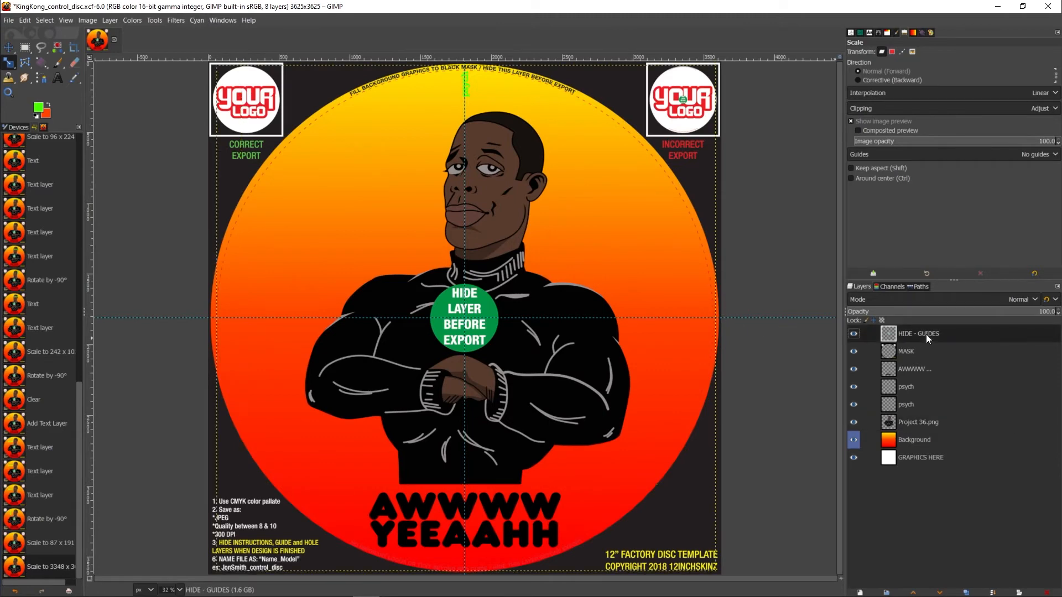
click(854, 334)
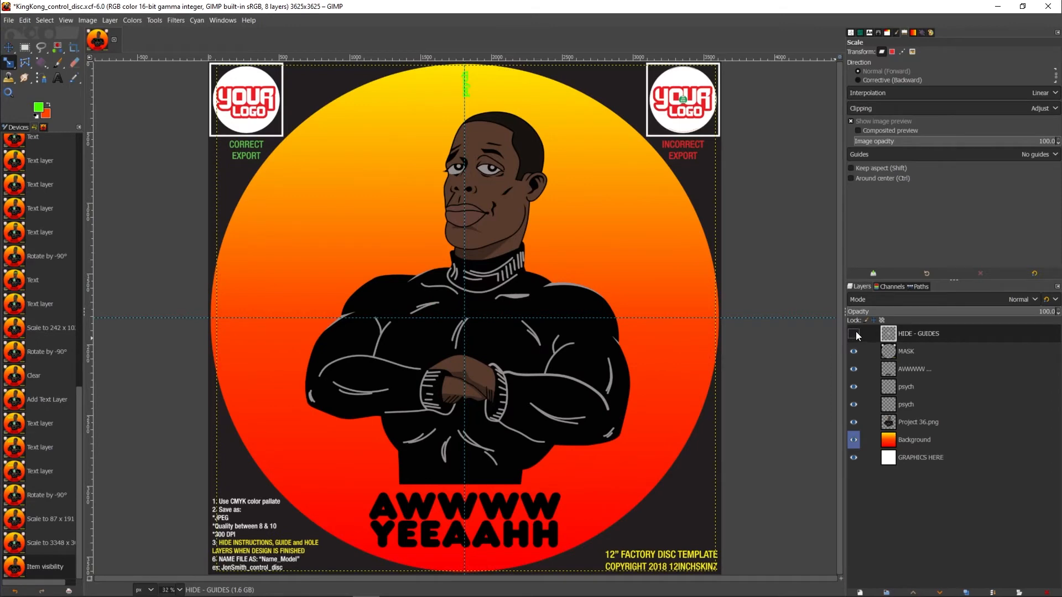
click(854, 334)
click(419, 304)
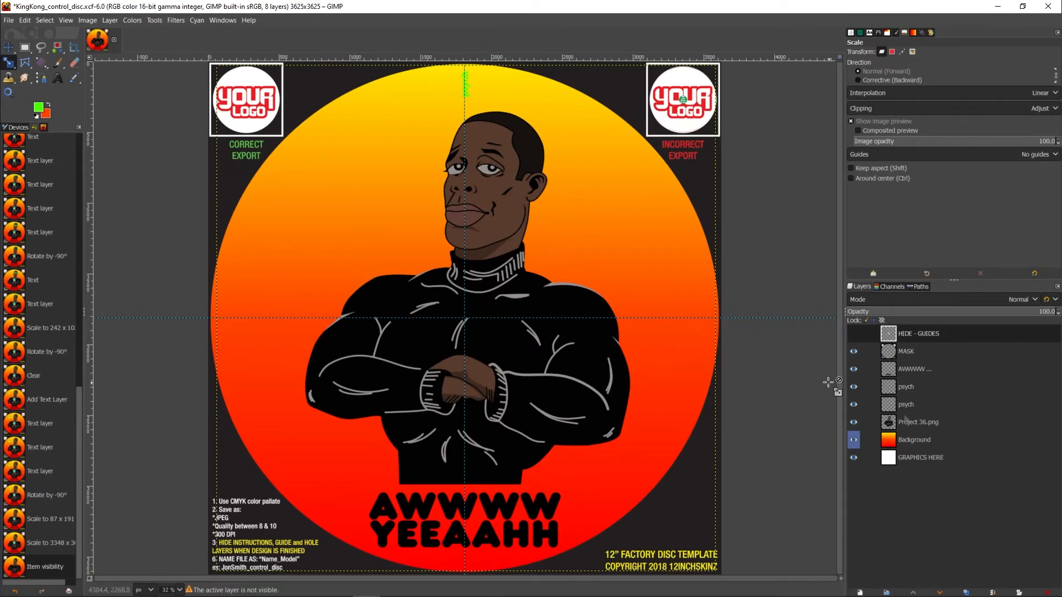
Step: Scale the Project 36.png figure layer to 3465 x 3088 px and recentre it on the disc's vertical guide
click(918, 422)
click(508, 329)
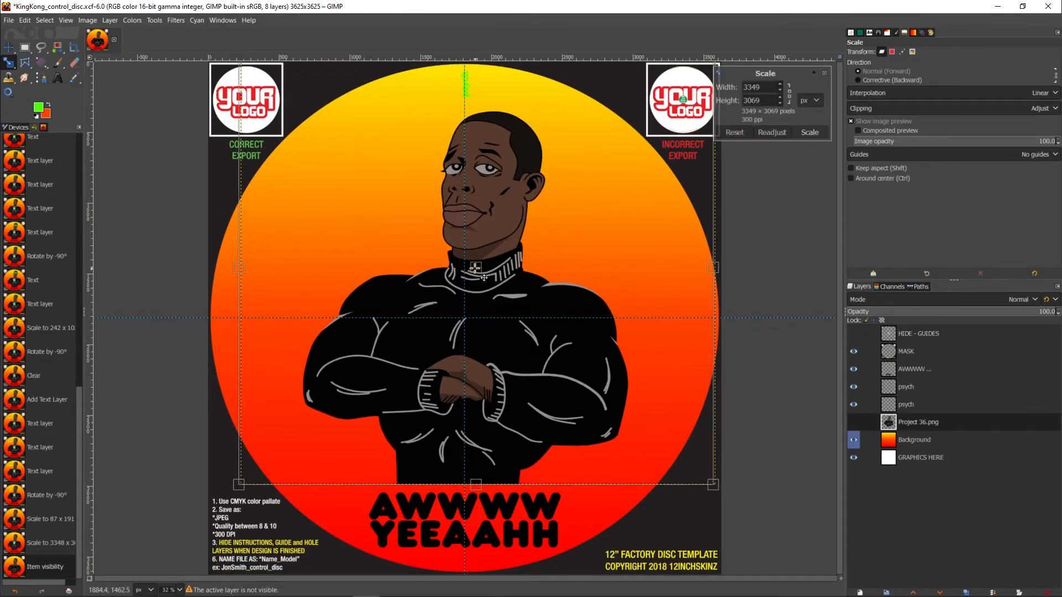
drag(240, 484, 226, 484)
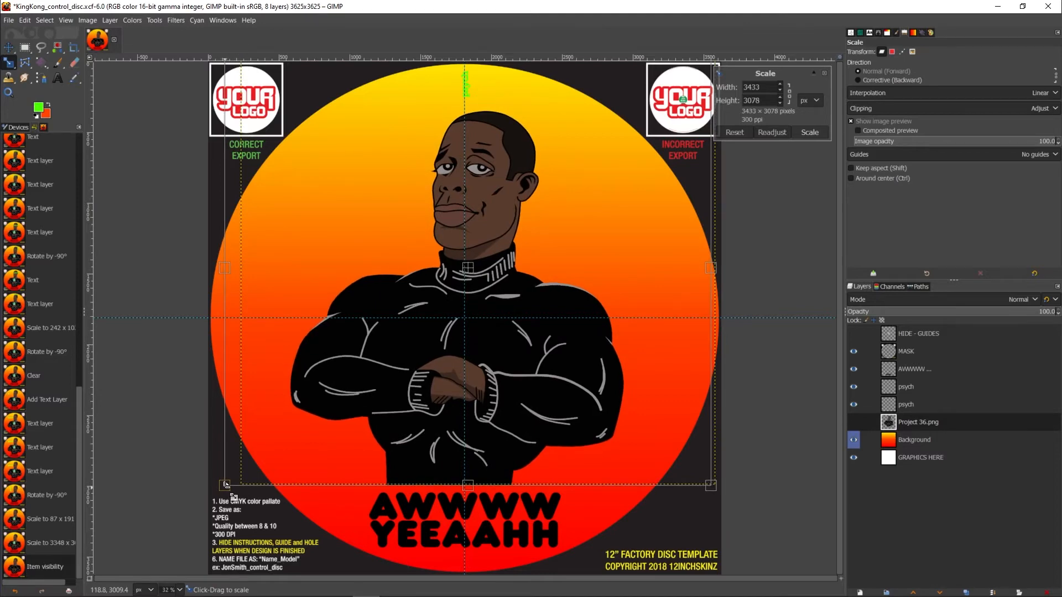
drag(711, 485, 715, 486)
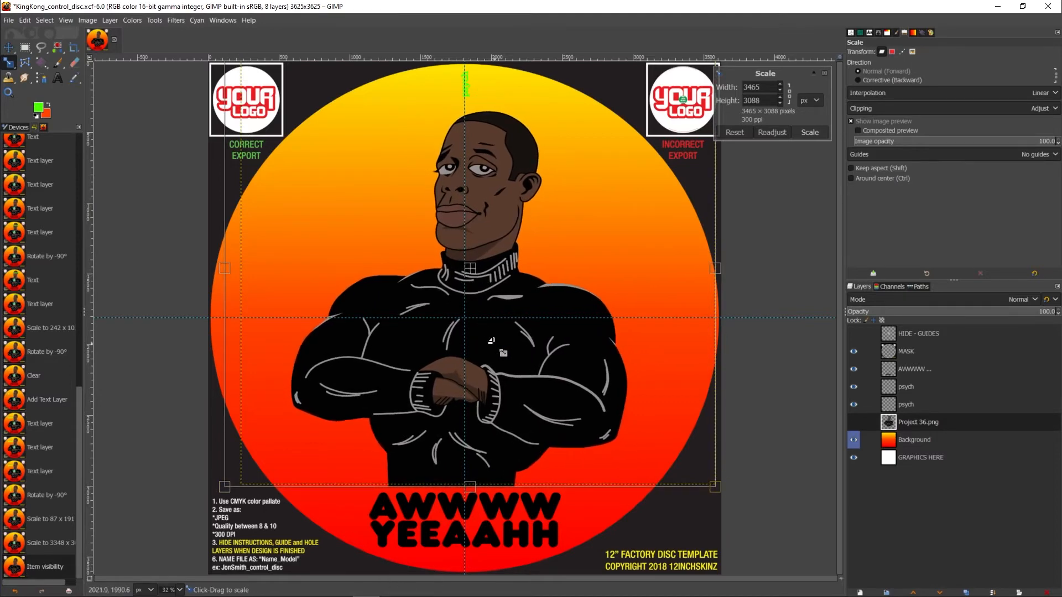
drag(482, 281, 490, 279)
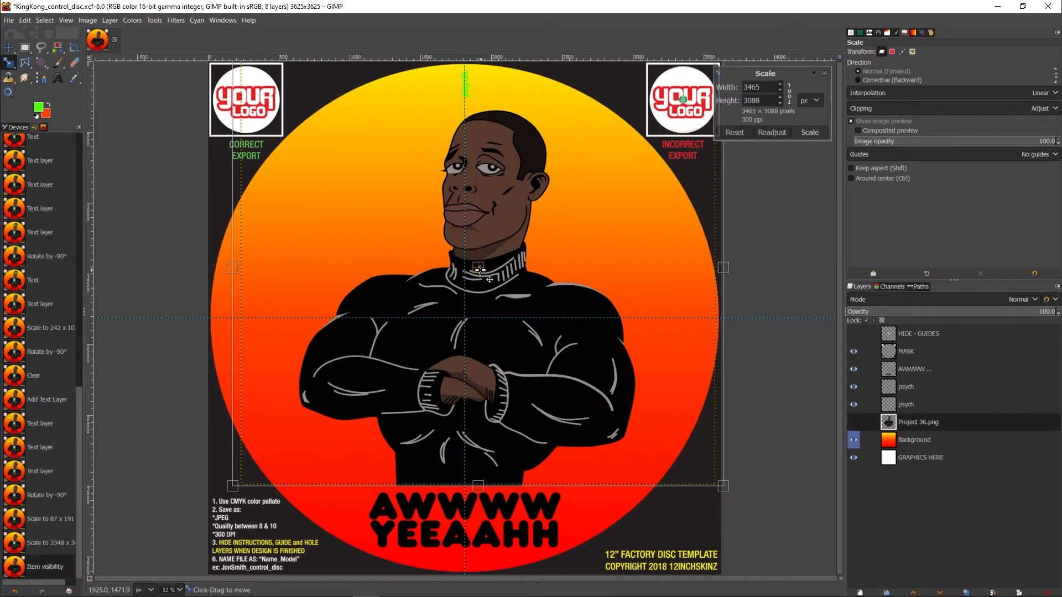
drag(489, 279, 489, 278)
Step: Save the project and export the image as KingKong_control_disc.psd in the Custom Vinyl folder, replacing the existing file
click(10, 20)
click(20, 115)
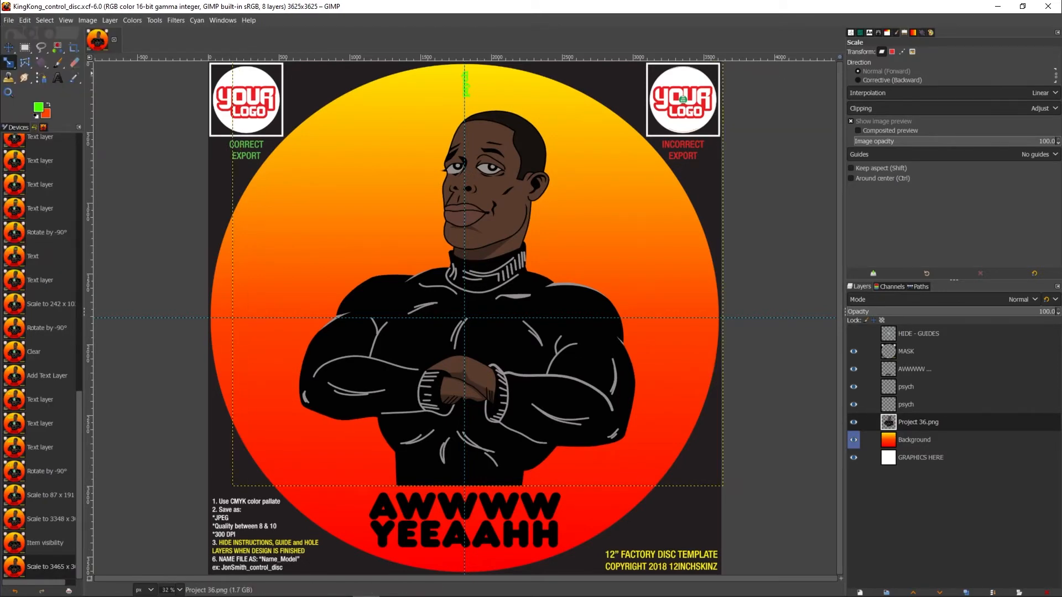
click(9, 21)
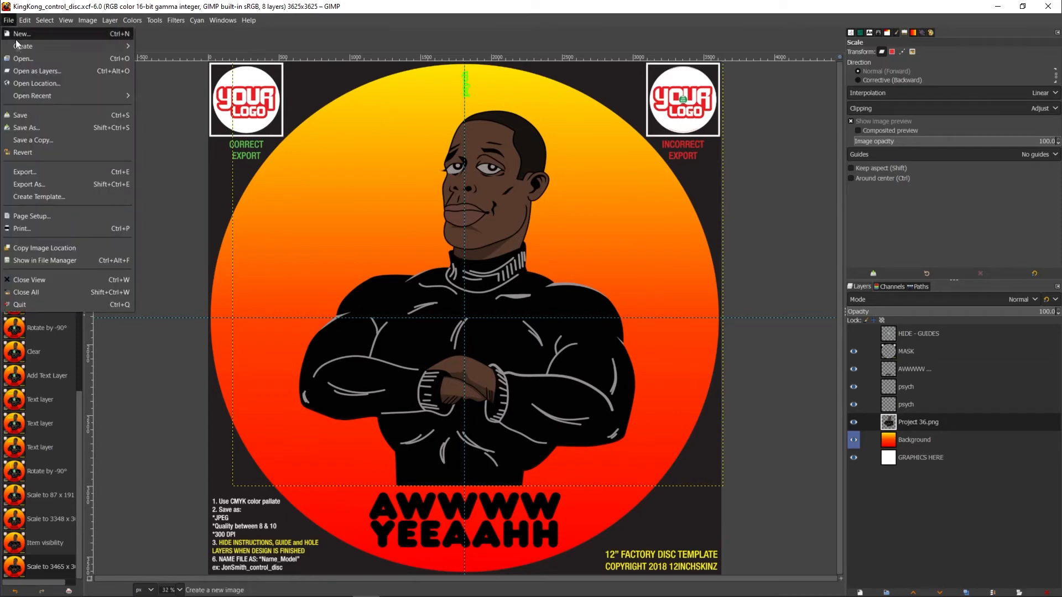
click(38, 176)
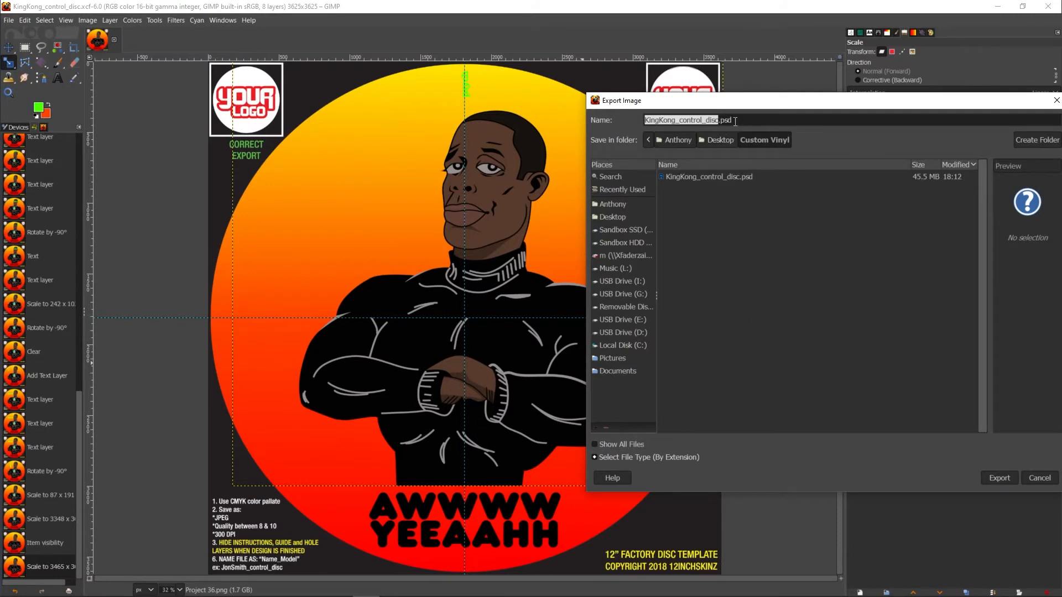
click(988, 478)
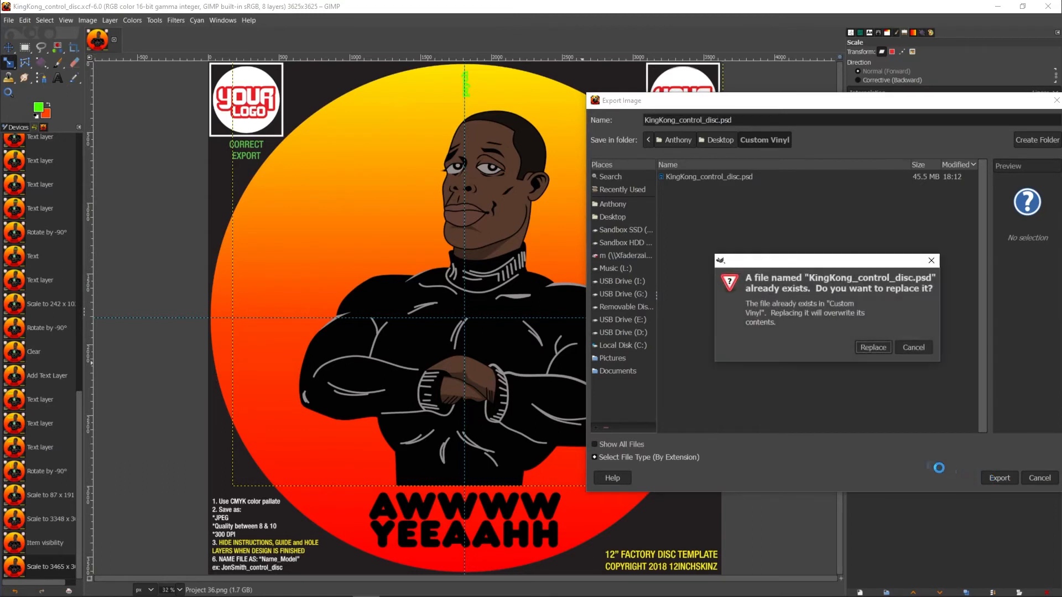
click(881, 346)
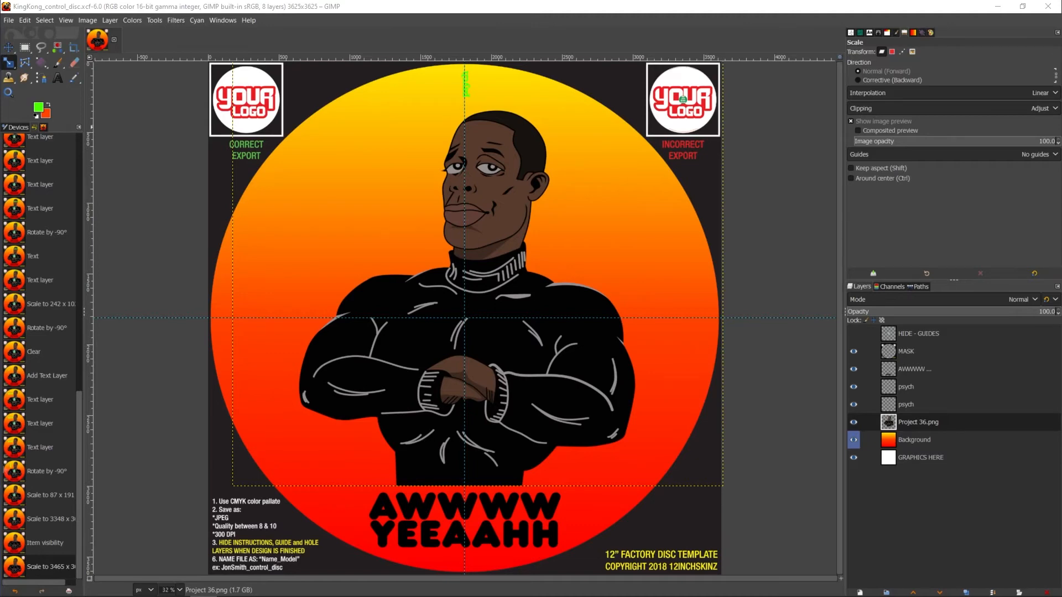
Step: Send the image to Cyan for CMYK conversion, shrink and move its window, and use U.S. Web Coated (SWOP) v2 as output profile
click(198, 20)
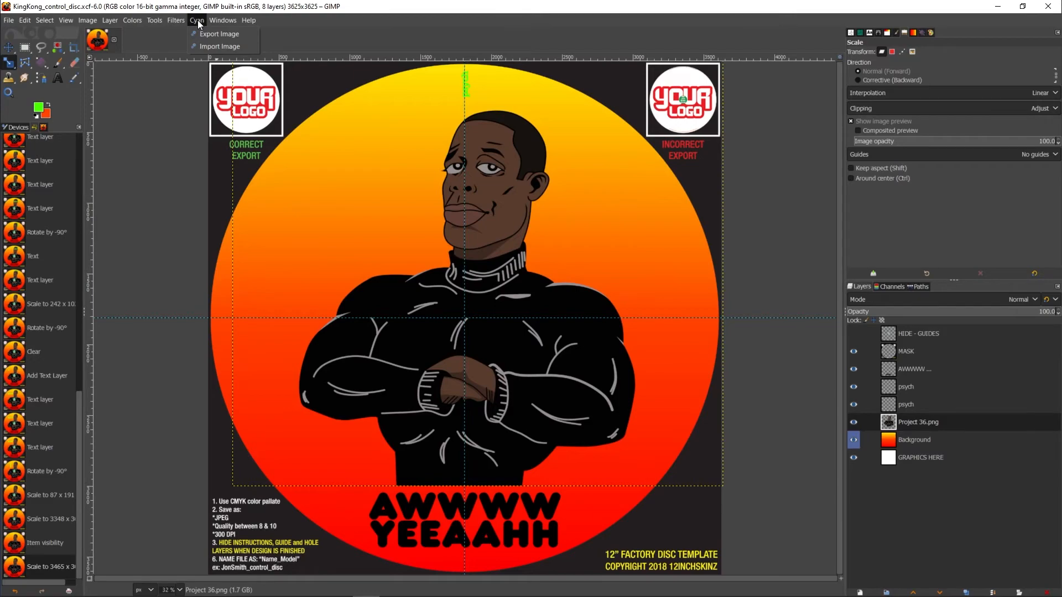
click(202, 35)
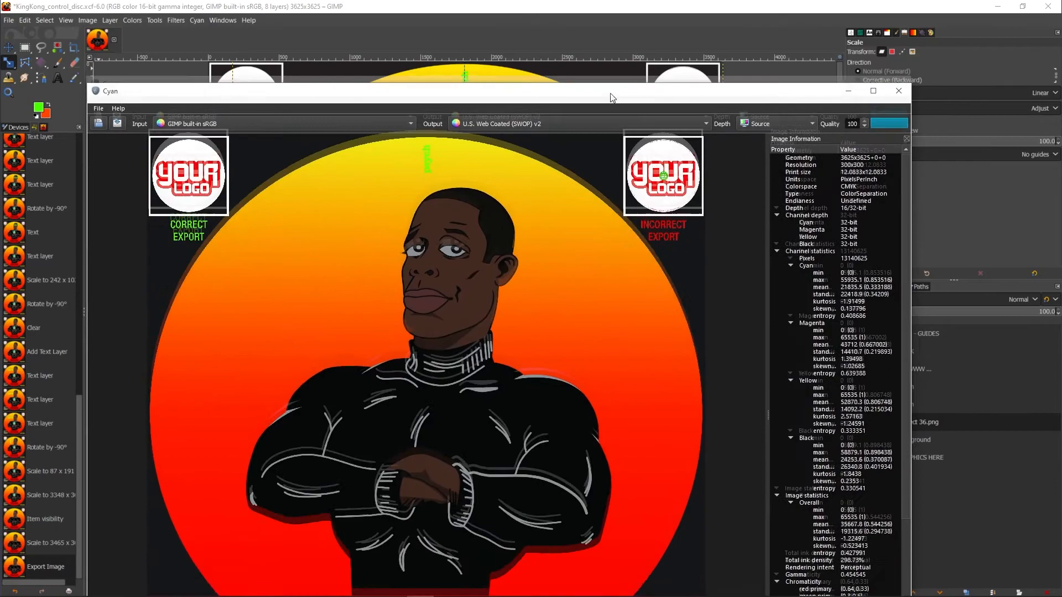
drag(610, 93, 637, 22)
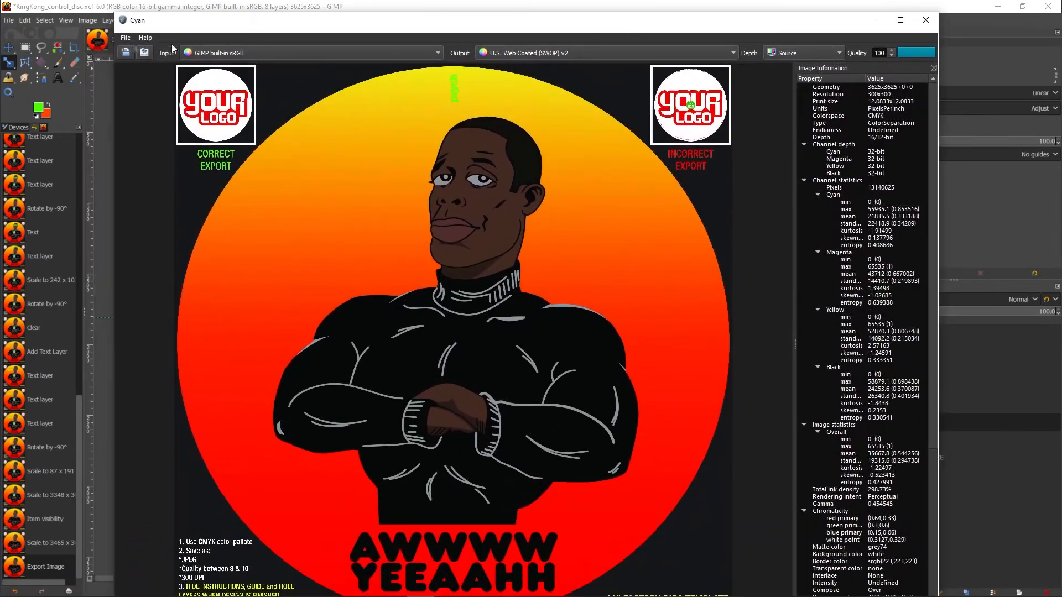
drag(111, 12, 459, 235)
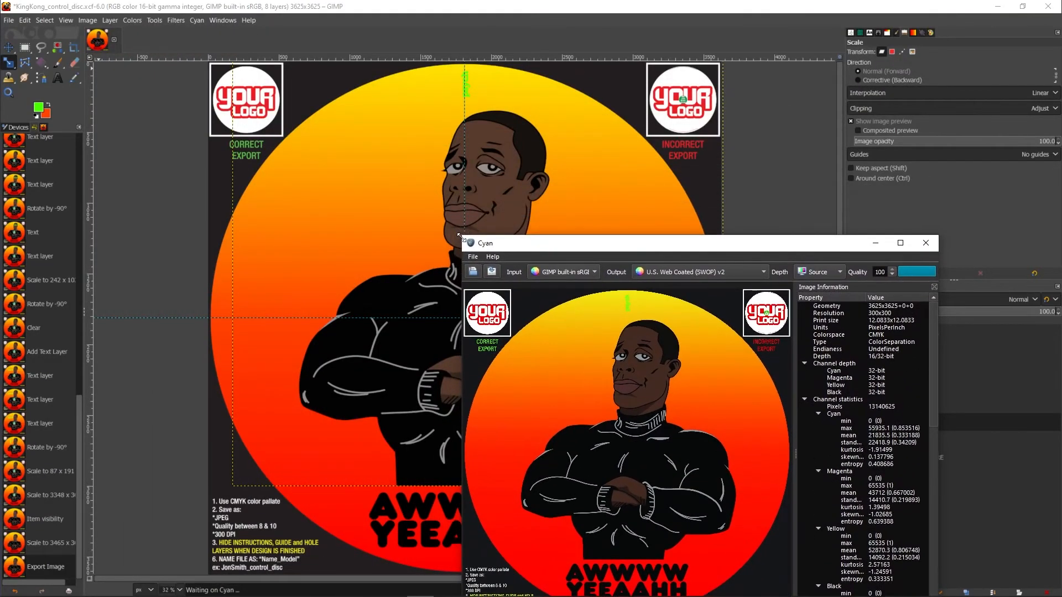
drag(587, 247, 650, 61)
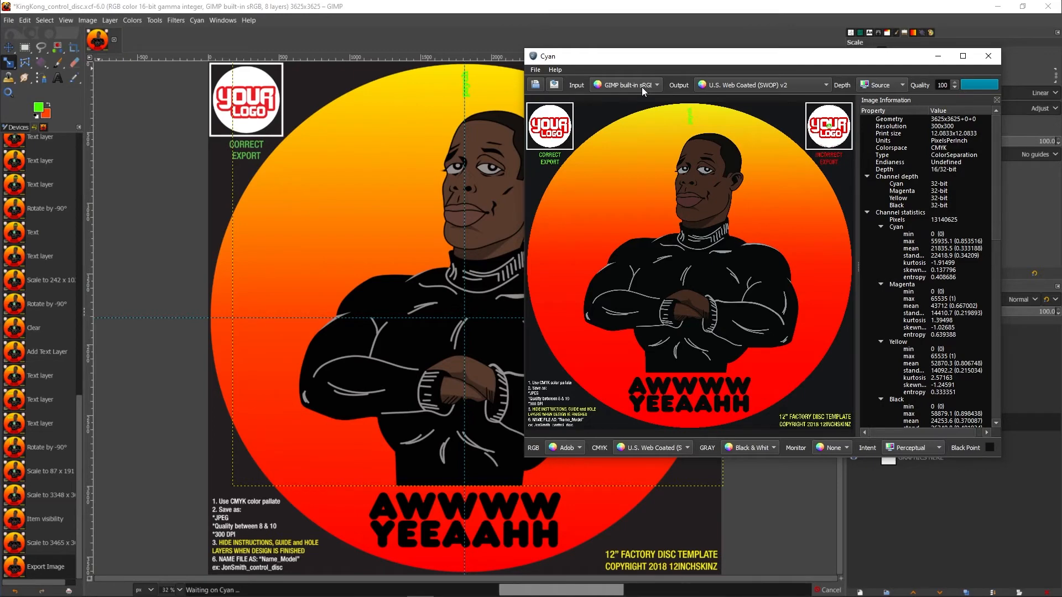
click(741, 87)
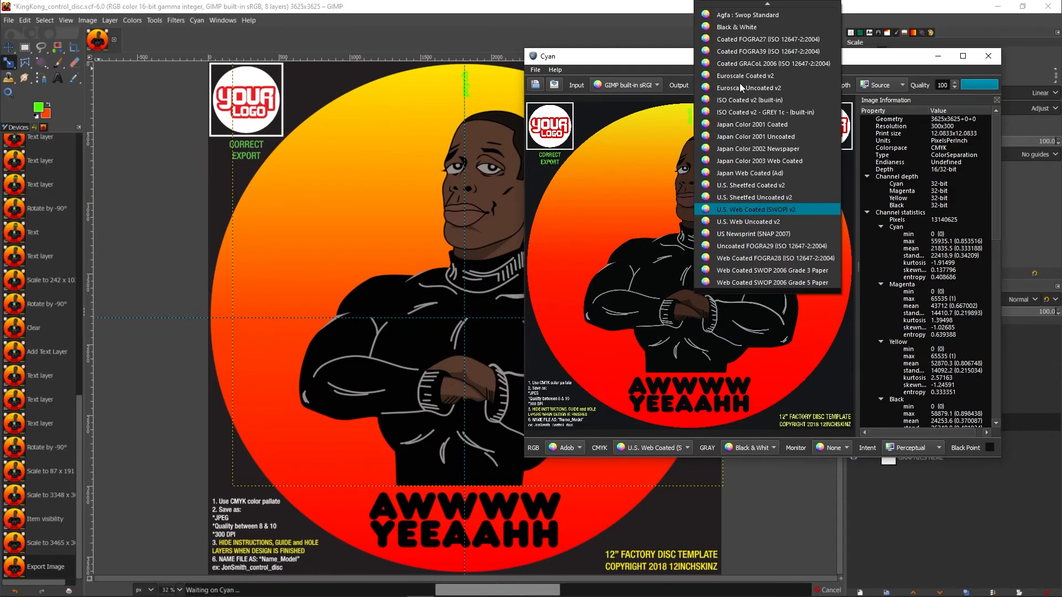
click(748, 210)
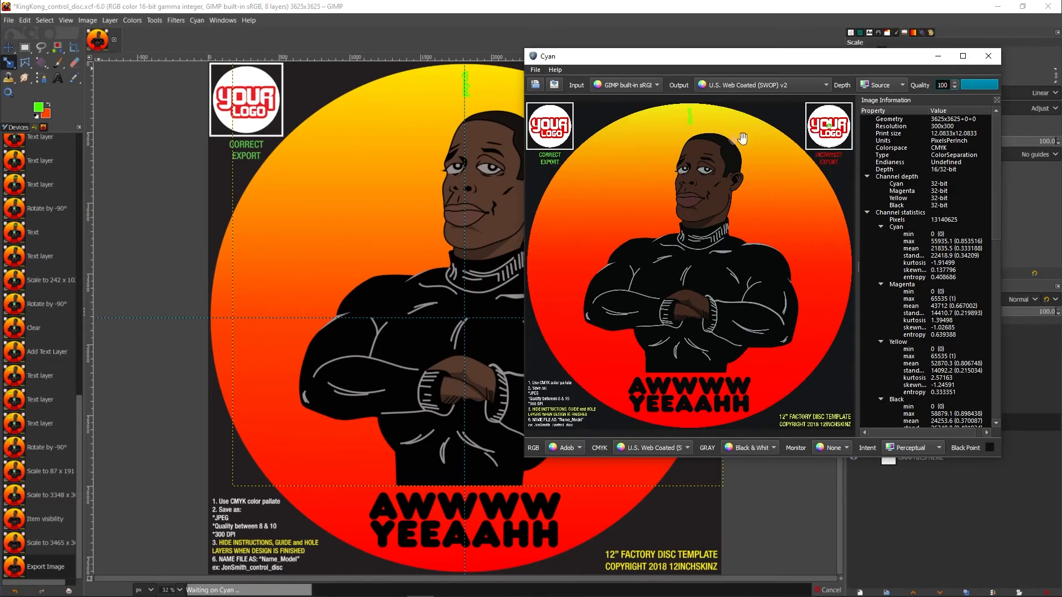
Step: Save the converted image as KingKong_control_disc.jpg in the Custom Vinyl folder and close Cyan
click(553, 84)
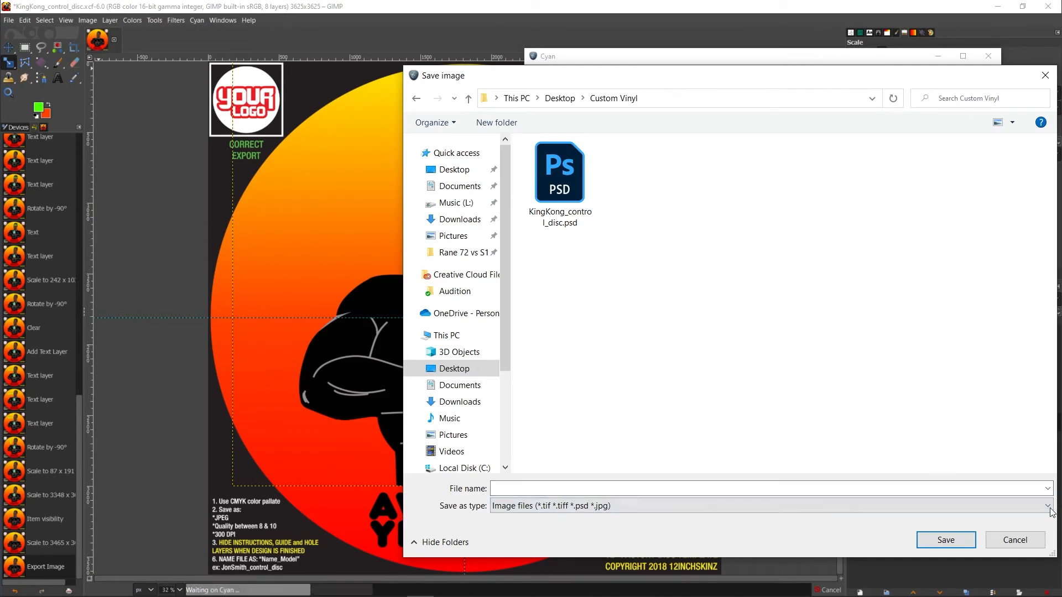
click(1024, 506)
click(967, 519)
click(560, 177)
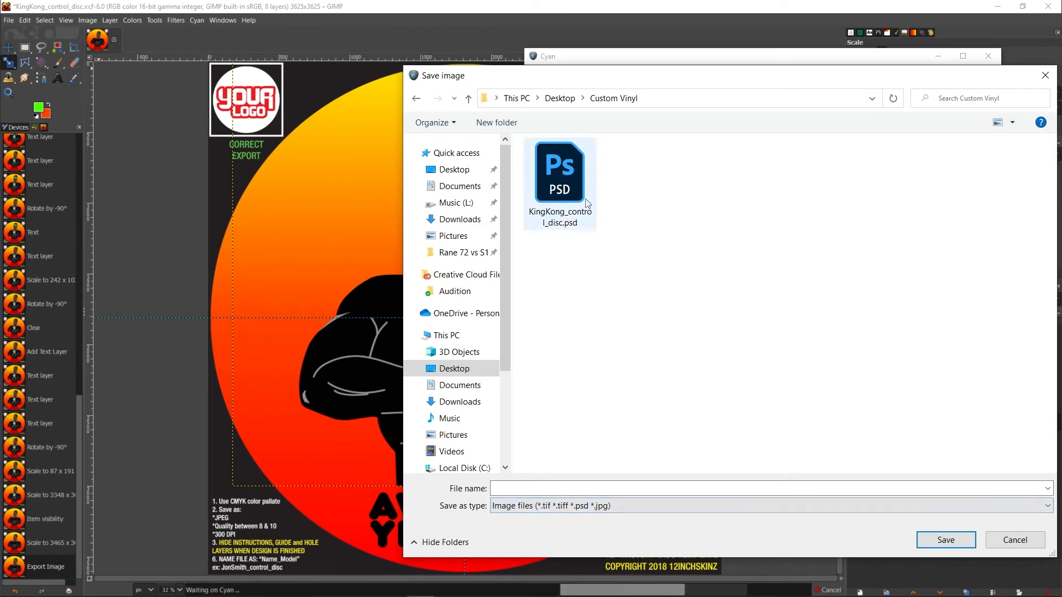
double_click(584, 488)
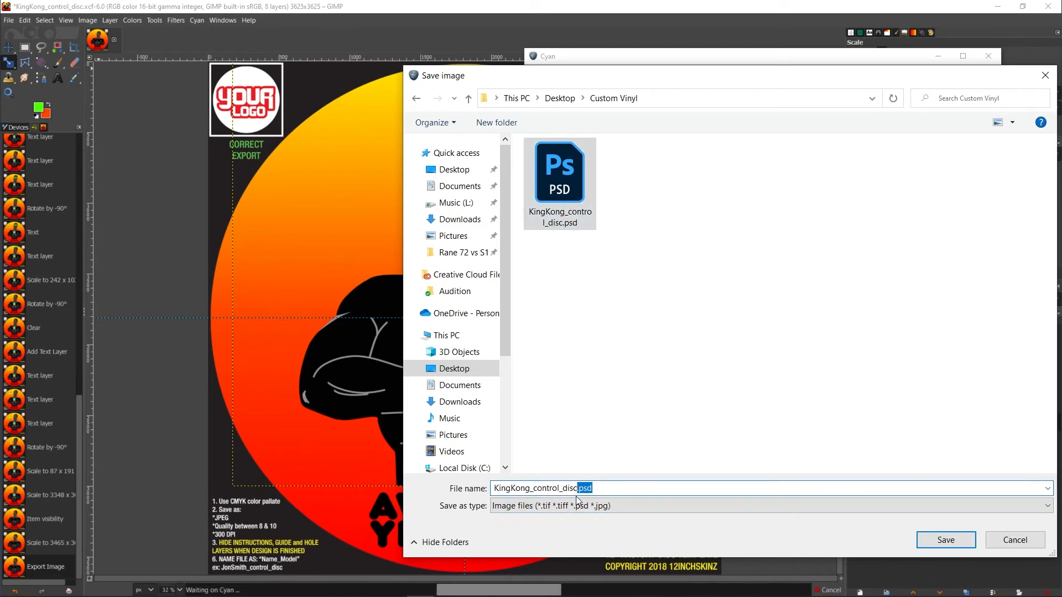
key(BackSpace)
text(jpg)
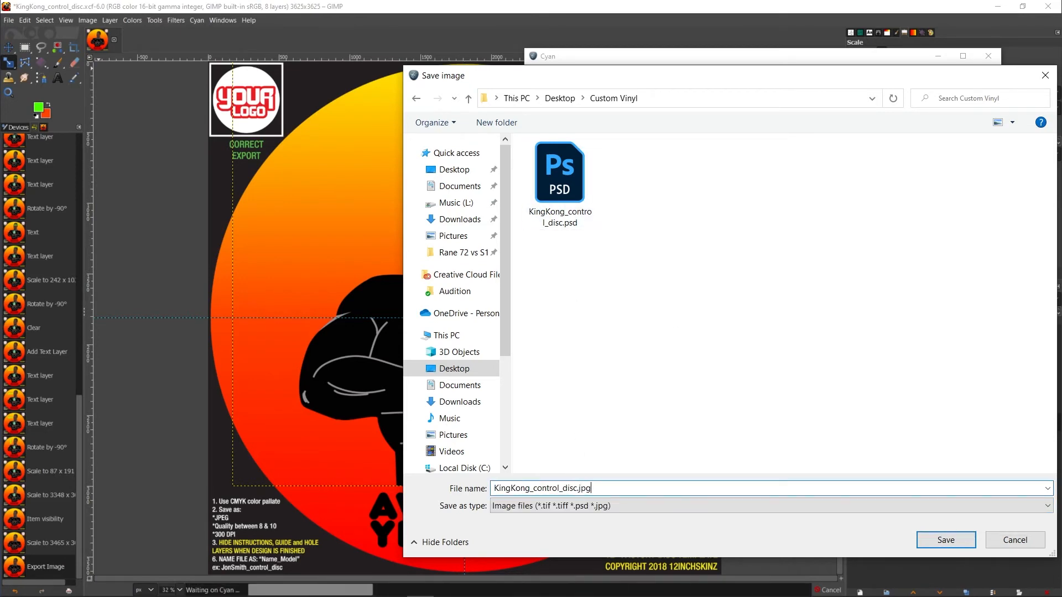
click(943, 542)
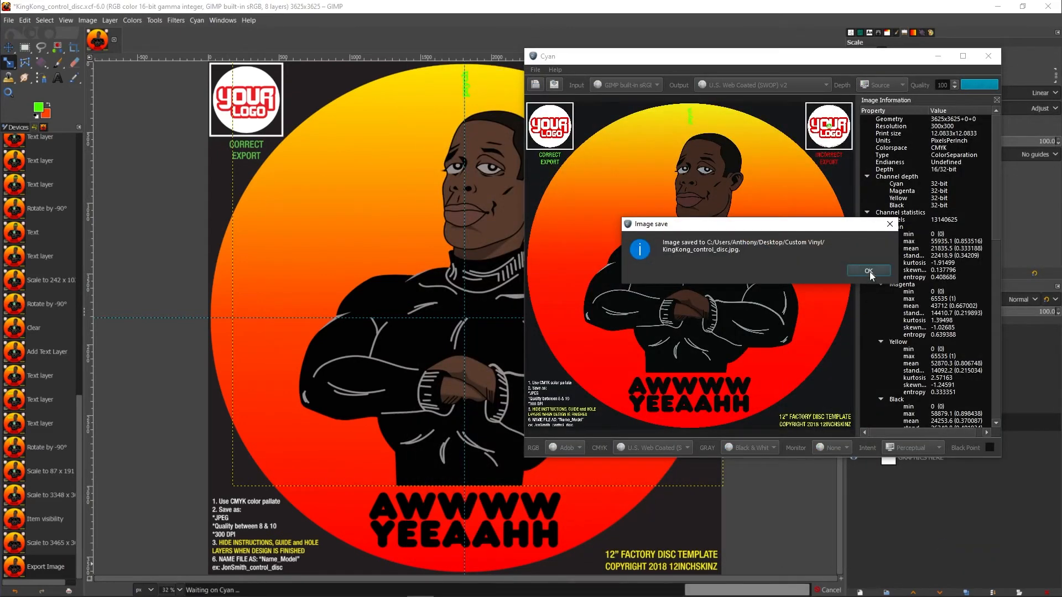
click(869, 271)
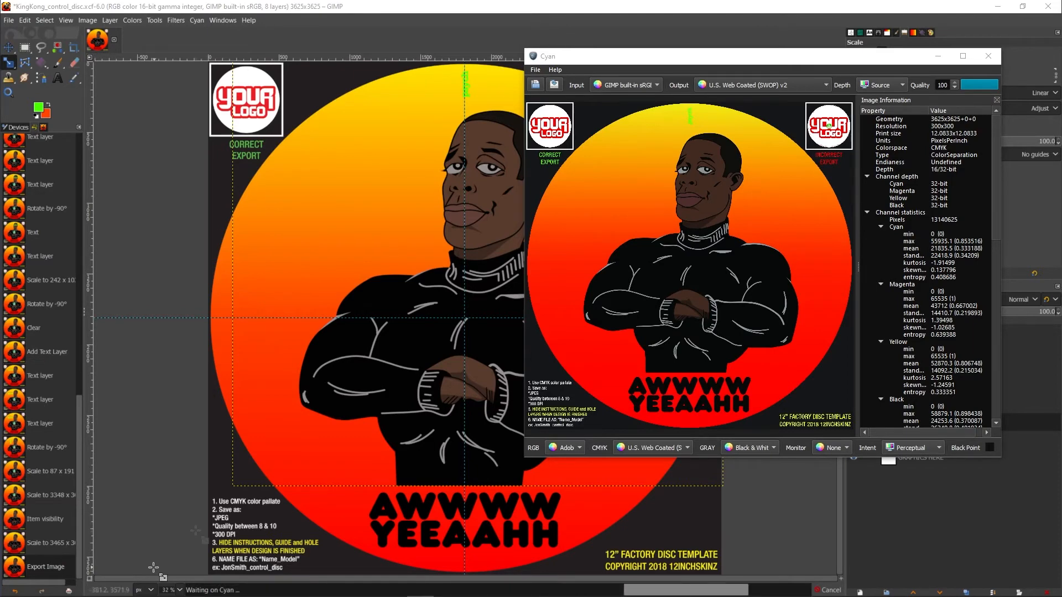
click(990, 57)
Step: Switch to Photos and examine the file info of the exported KingKong_control_disc.jpg
drag(122, 595, 715, 59)
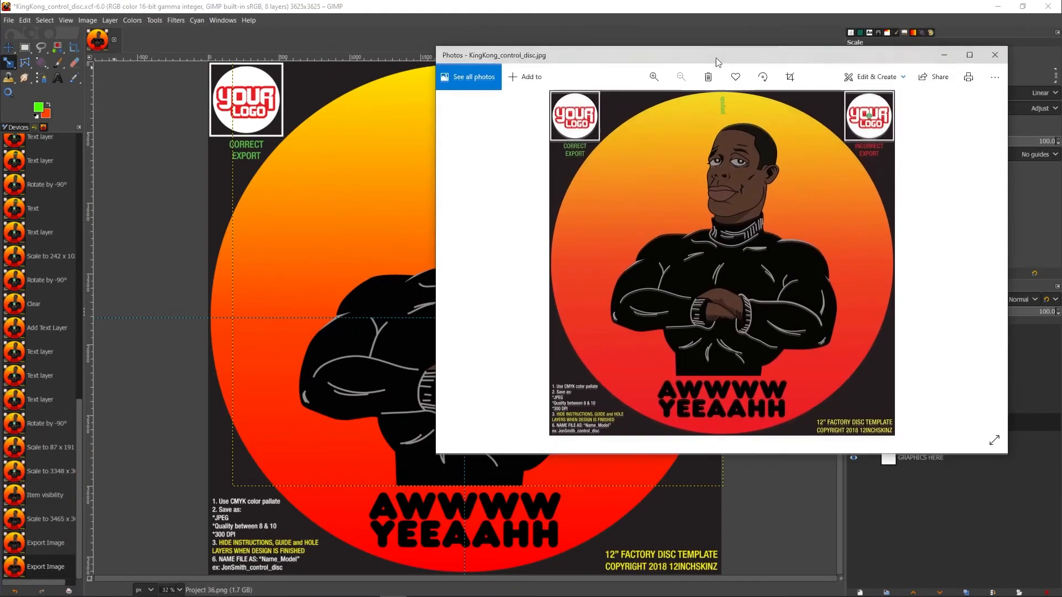
click(996, 79)
click(959, 240)
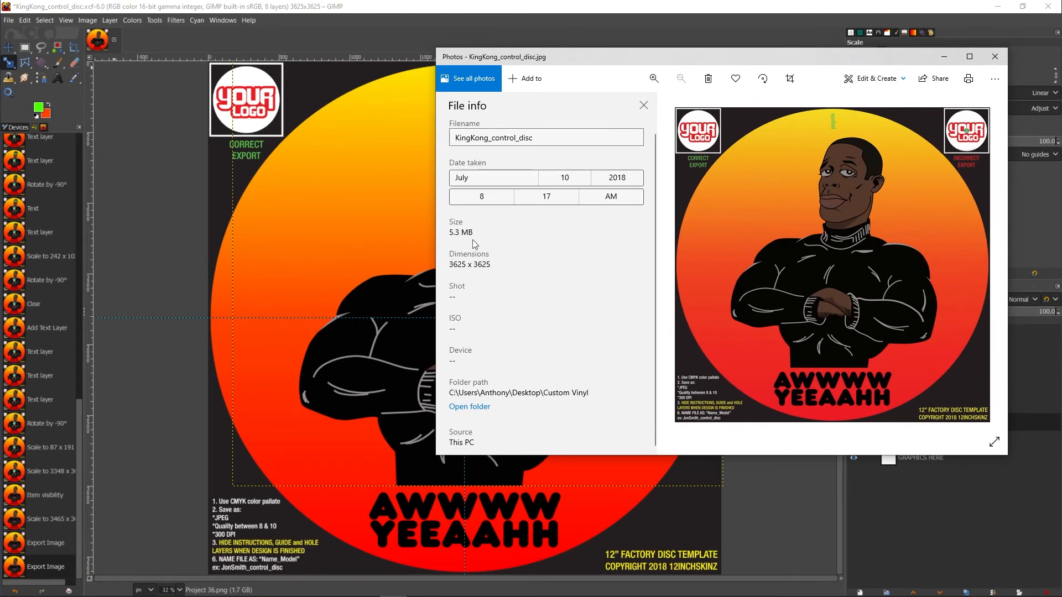
Step: Open the image's Custom Vinyl folder and list its files in Details layout to compare their types and sizes
click(469, 406)
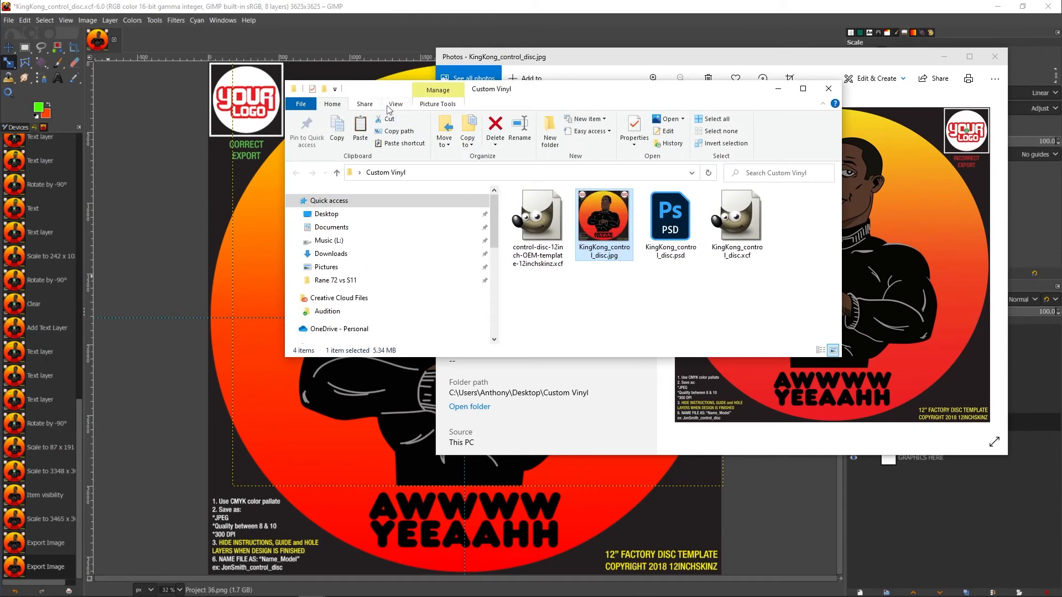
click(394, 104)
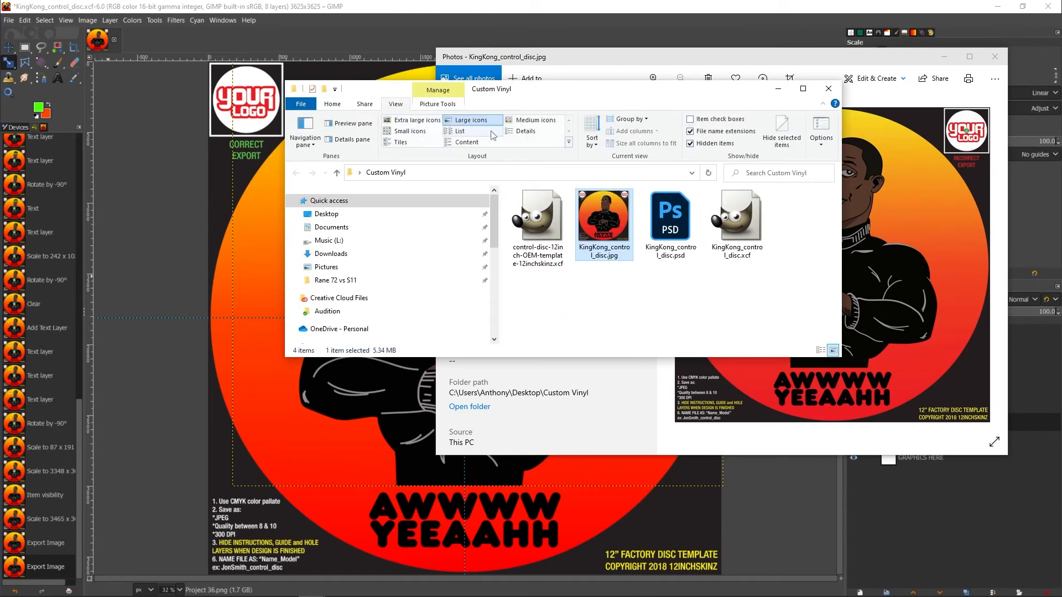
click(525, 131)
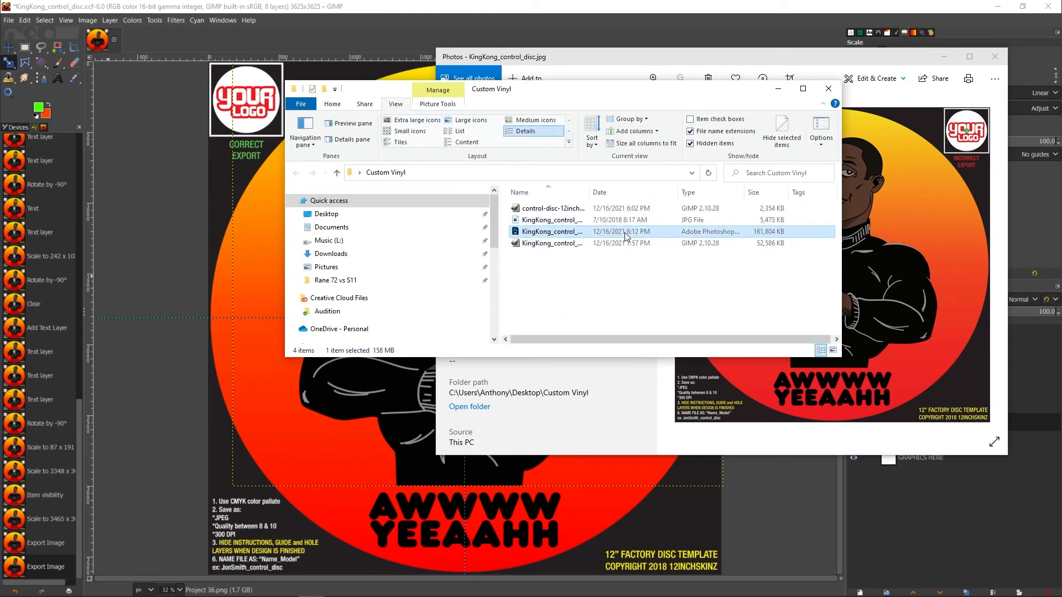
Step: Compare the GIMP and Photoshop versions of KingKong_control_disc in the folder, and view KingKong_control_disc.psd in Photoshop
click(629, 248)
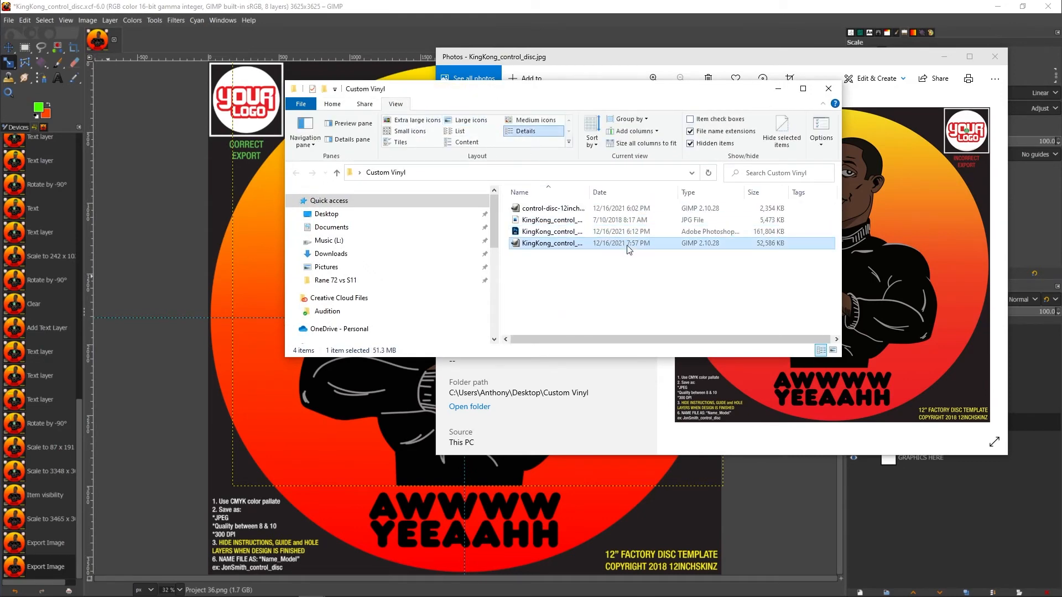
click(628, 231)
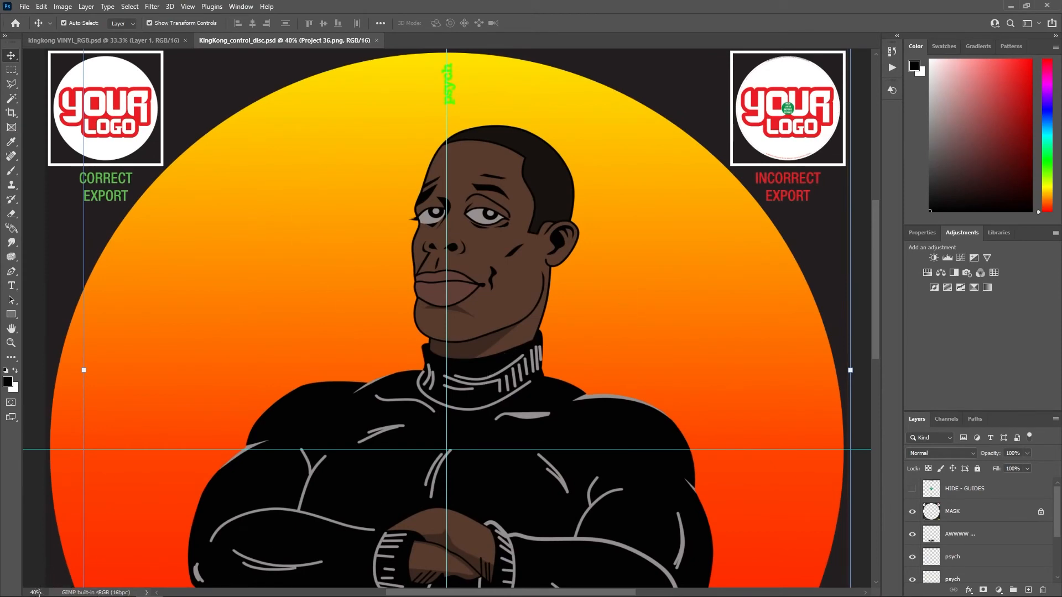
drag(874, 273, 863, 370)
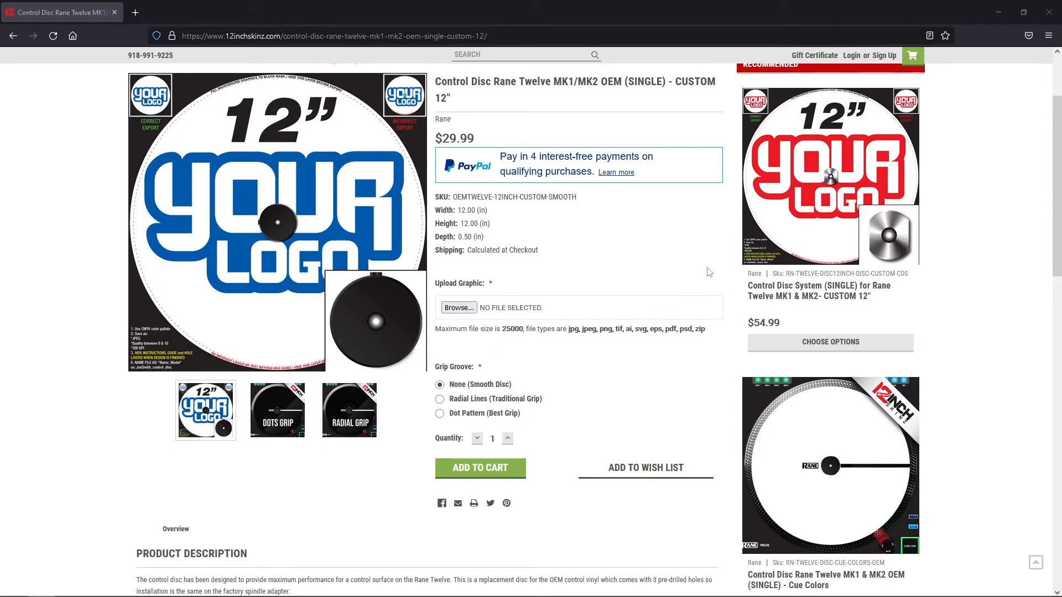
Step: In the browser, open the recommended Control Disc System (SINGLE) custom 12" product and examine its grip, spindle adapter and description details
click(835, 199)
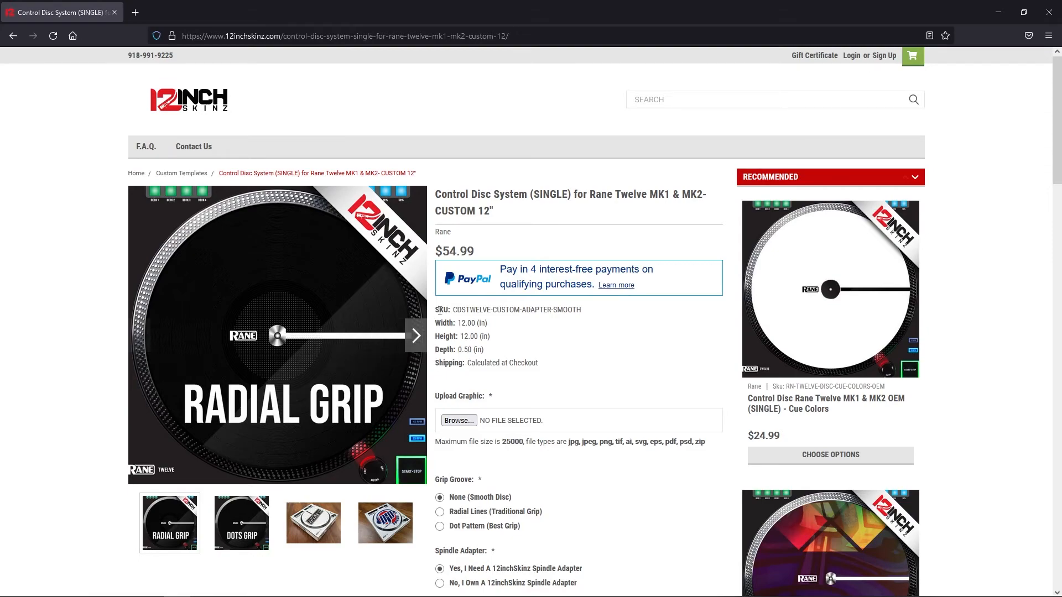
scroll(489, 323, down, 5)
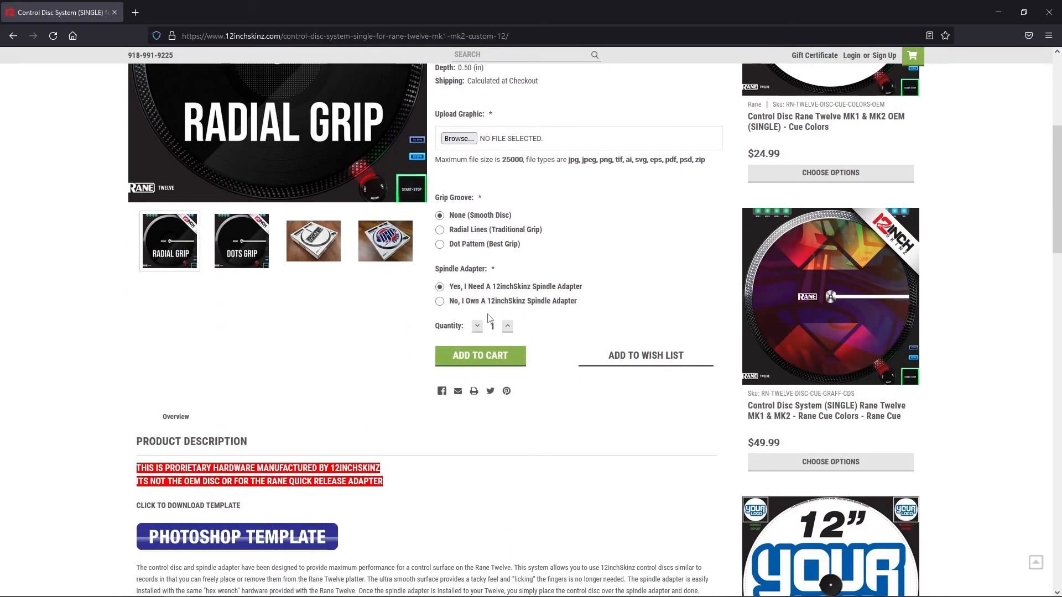
scroll(489, 315, down, 3)
scroll(489, 315, down, 4)
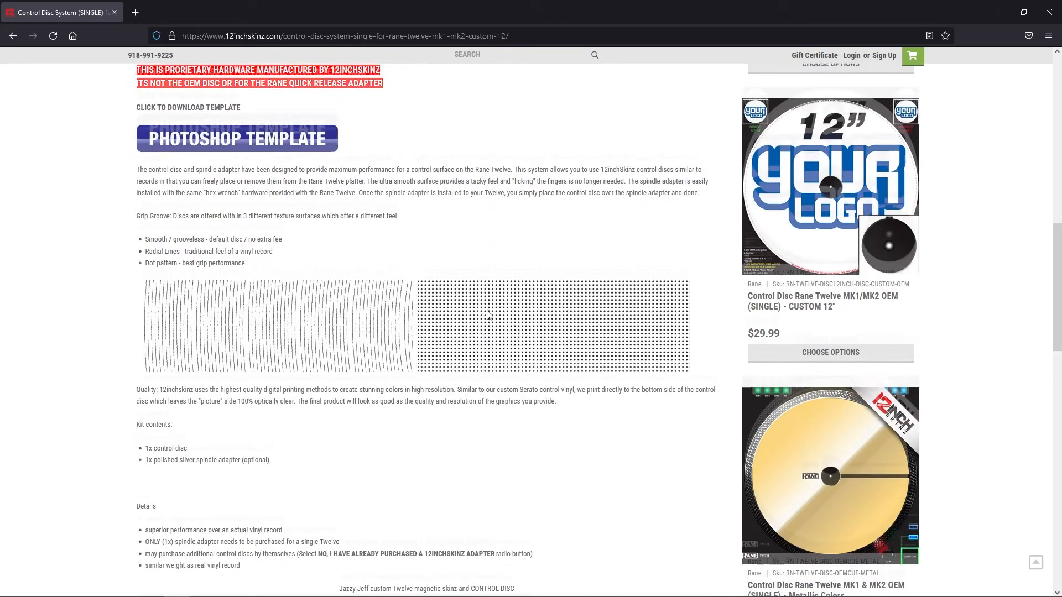
scroll(489, 316, up, 4)
scroll(489, 315, up, 8)
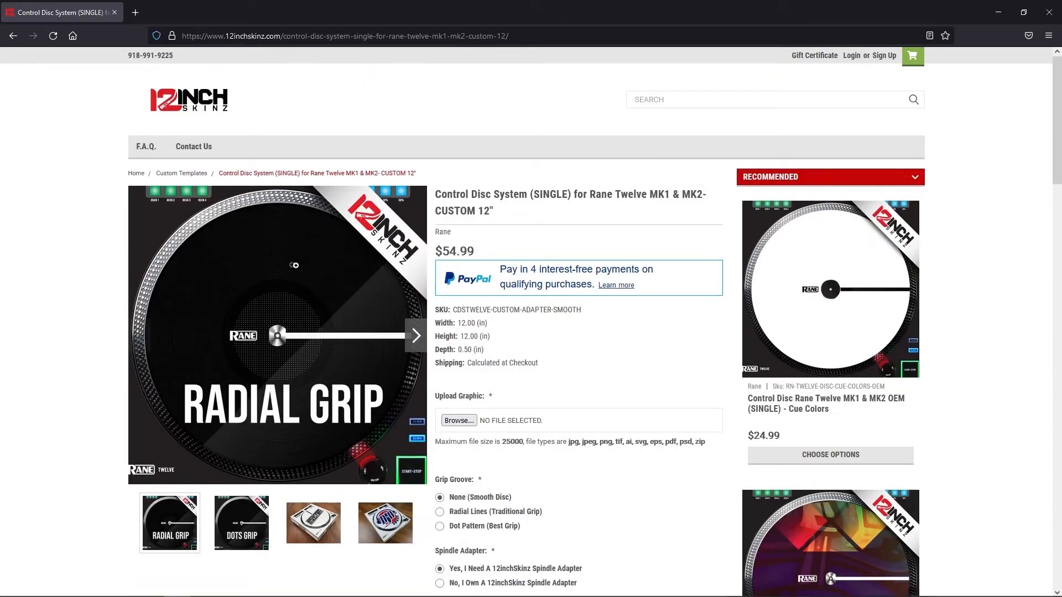
Step: Return to the Control Disc Rane Twelve MK1/MK2 OEM custom 12" product and read its description and grip groove choices
click(13, 35)
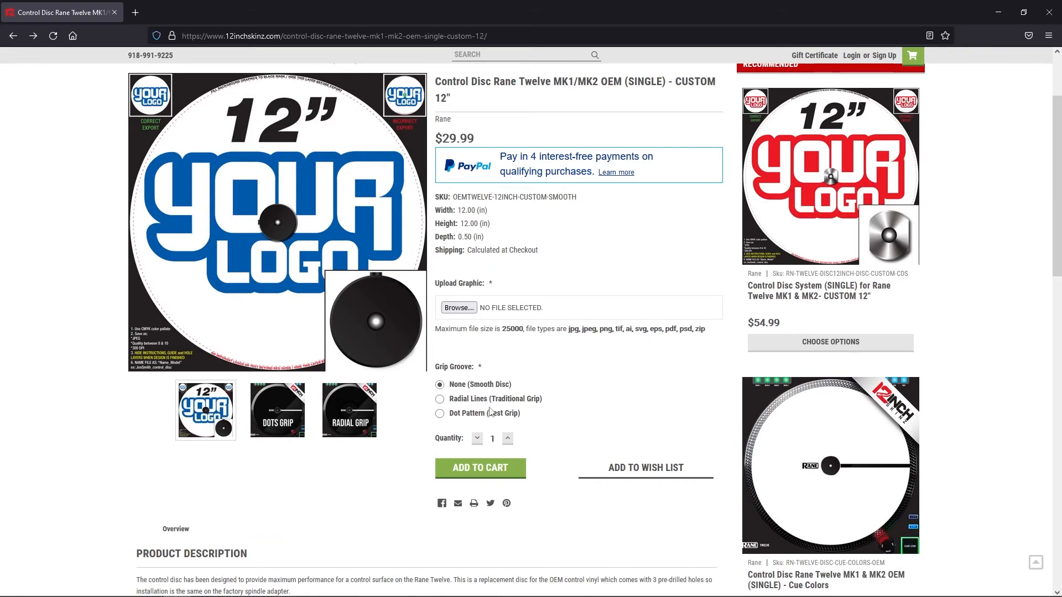
scroll(489, 419, down, 7)
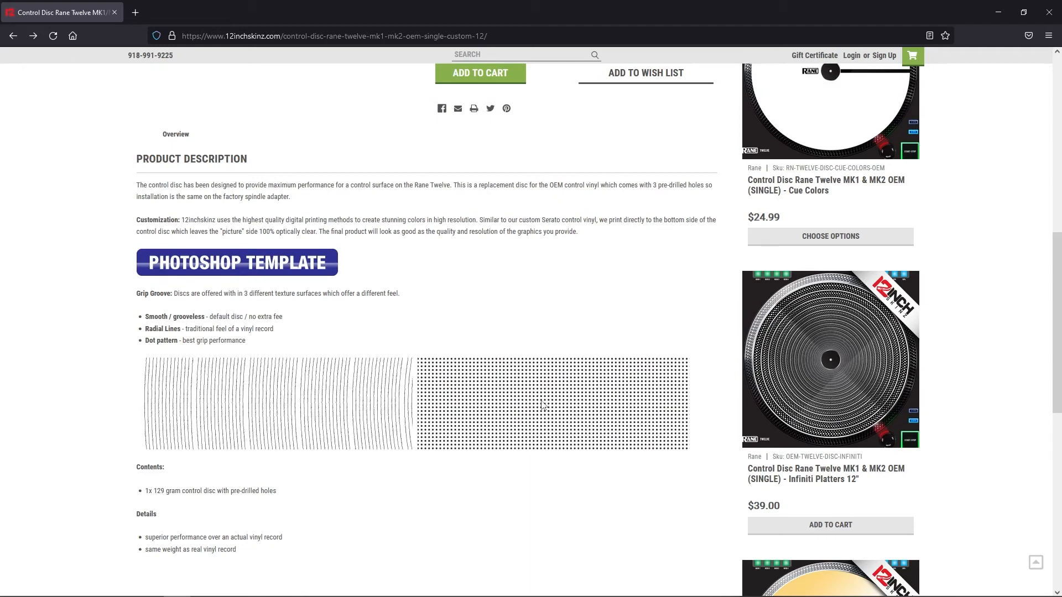
scroll(542, 406, up, 8)
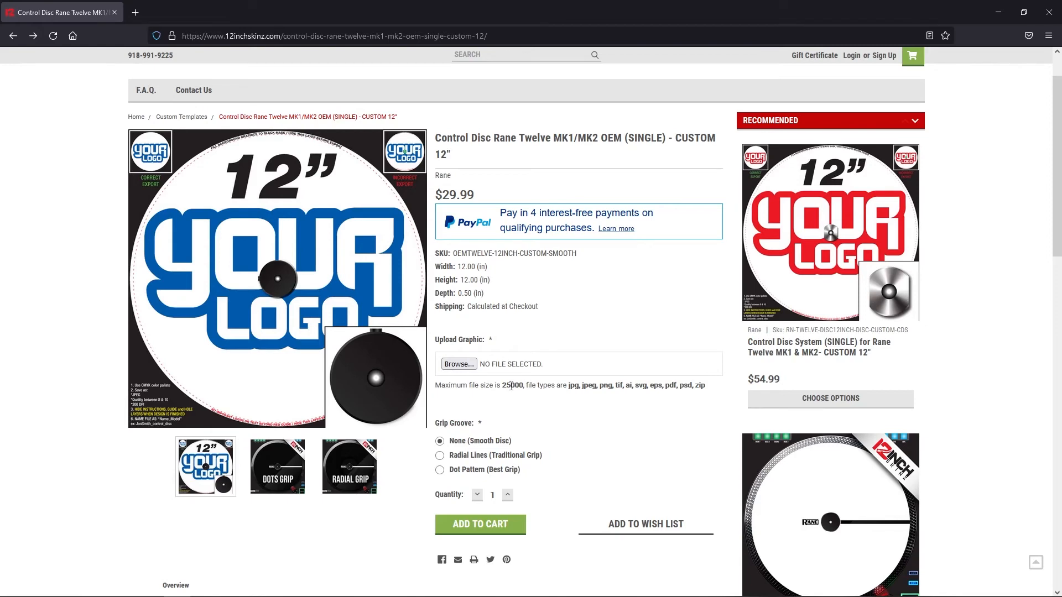
Step: Attach KingKong_control_disc.jpg from the Custom Vinyl folder as the order's graphic and add two smooth discs to the cart
click(452, 366)
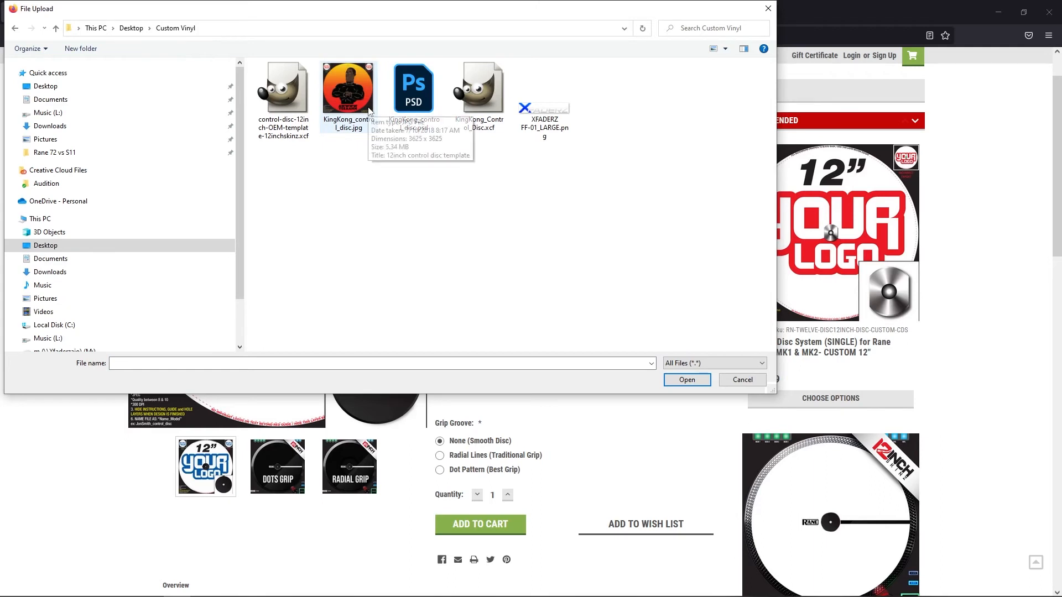
click(725, 49)
click(748, 123)
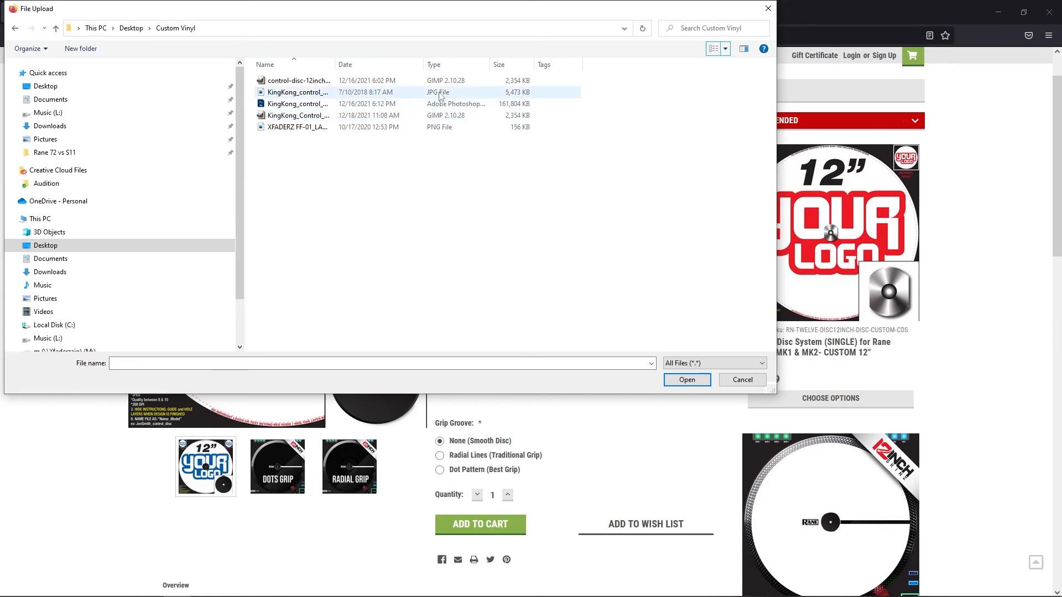
drag(336, 63, 374, 60)
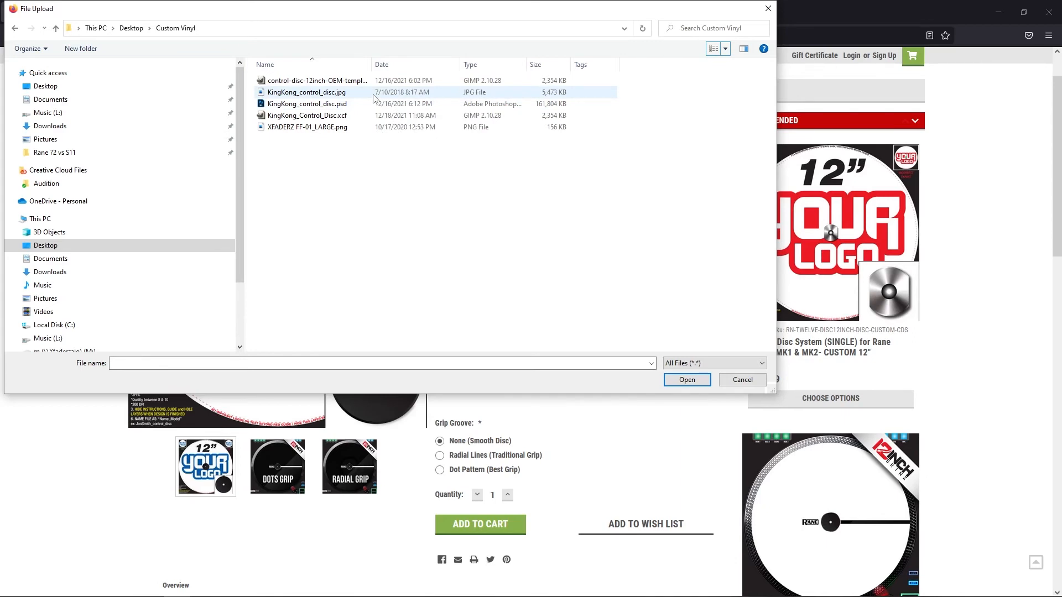
click(374, 94)
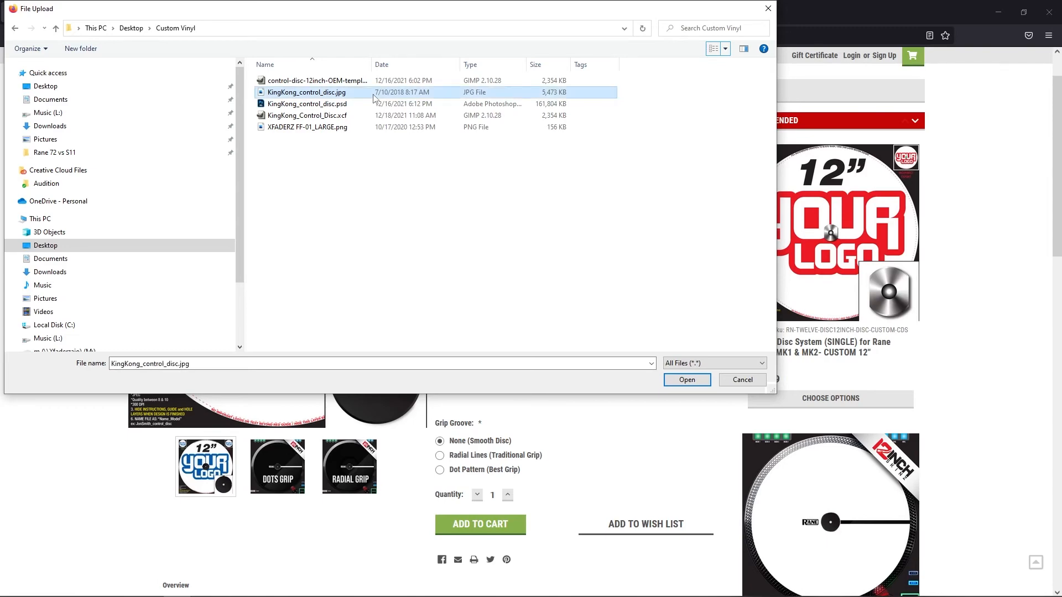
click(675, 381)
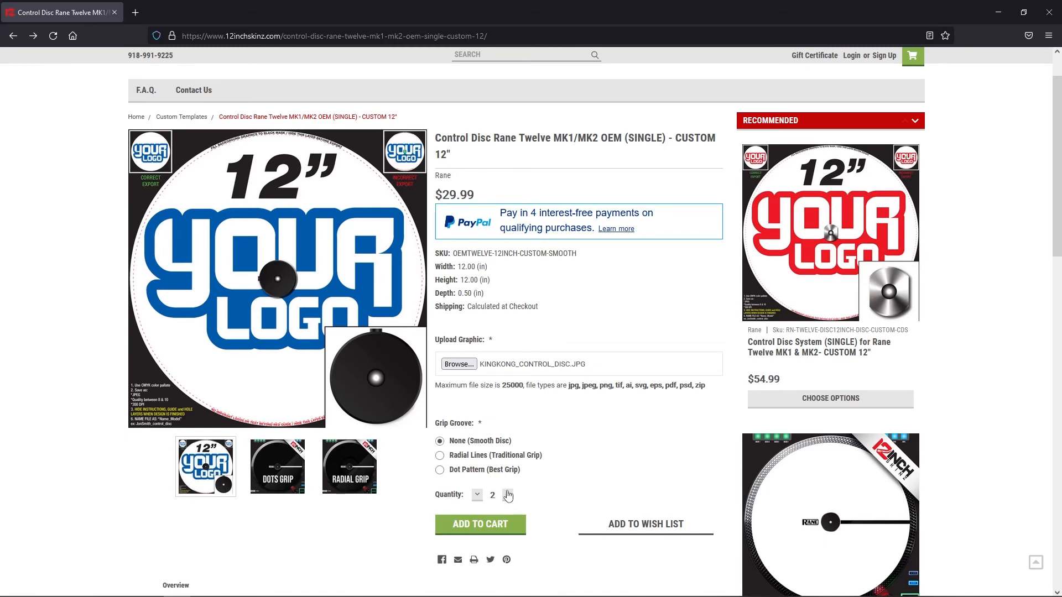
click(501, 522)
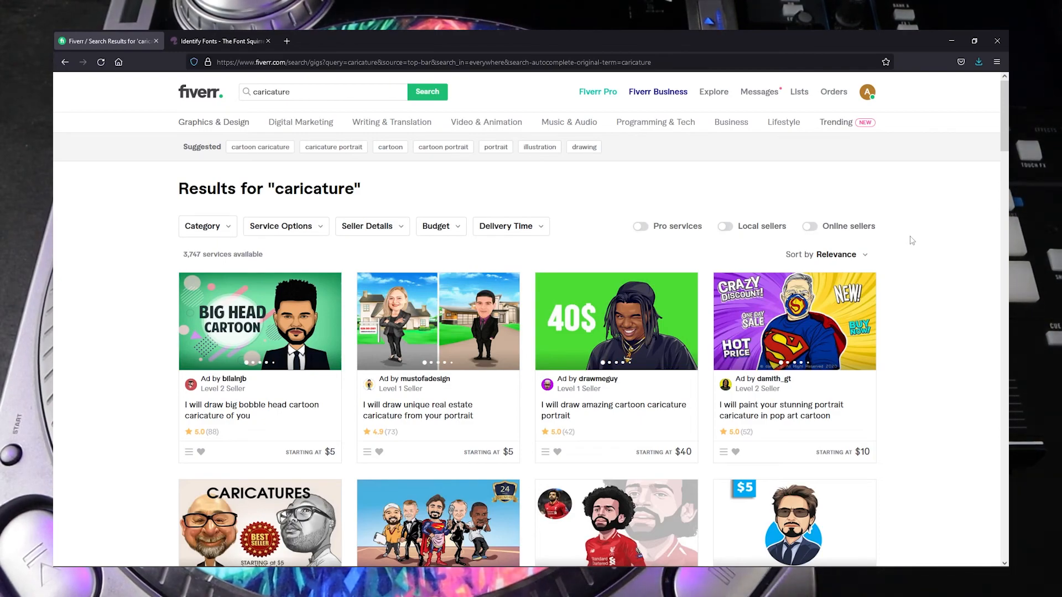
Step: Browse the Fiverr search results for "caricature", comparing artists' styles and prices, and check the available sort orders
scroll(912, 240, down, 2)
scroll(912, 240, down, 5)
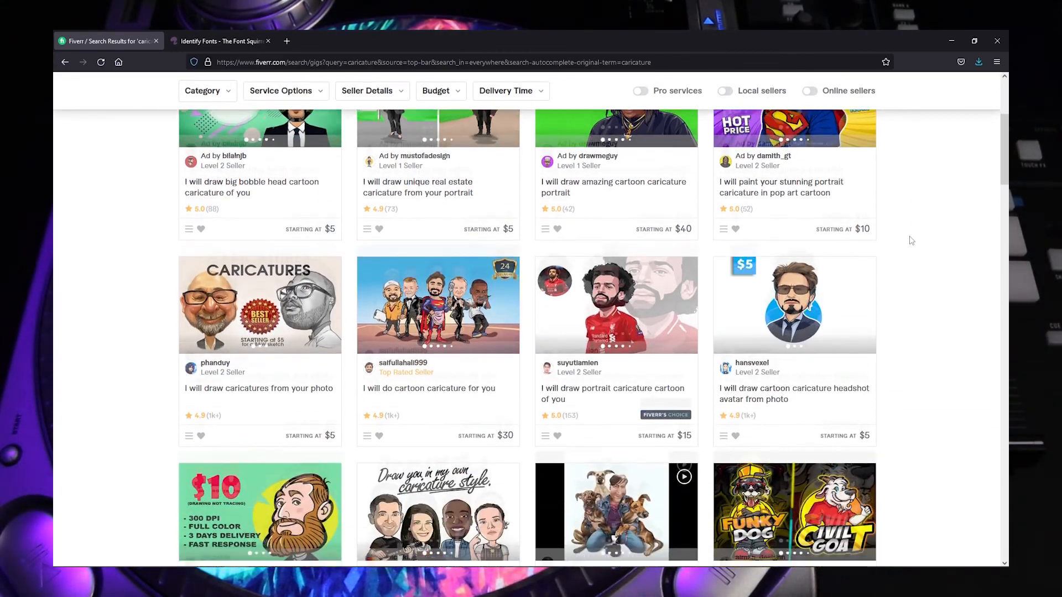
scroll(913, 240, down, 7)
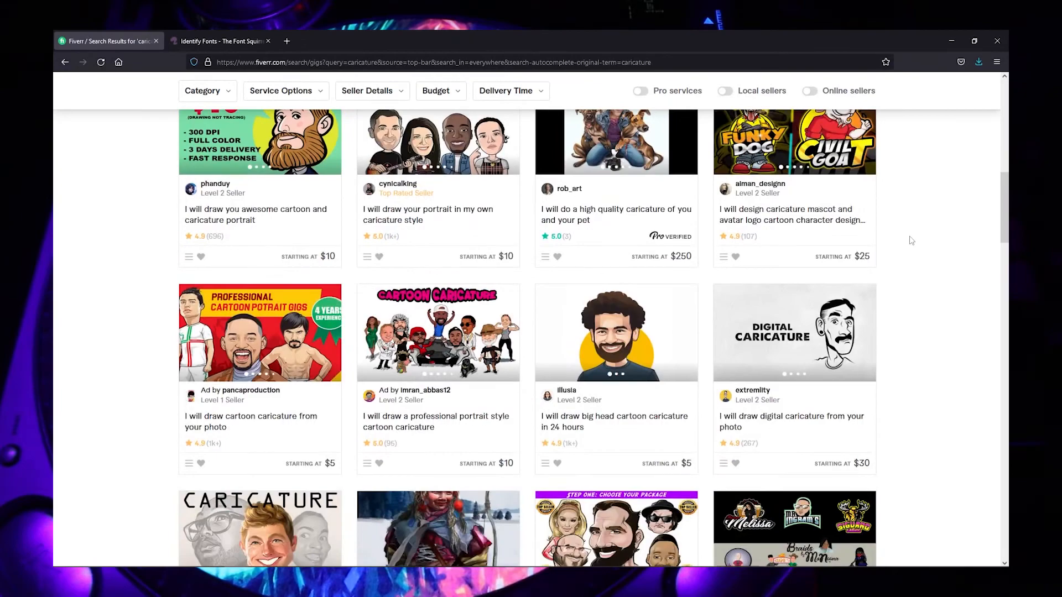
scroll(912, 240, down, 6)
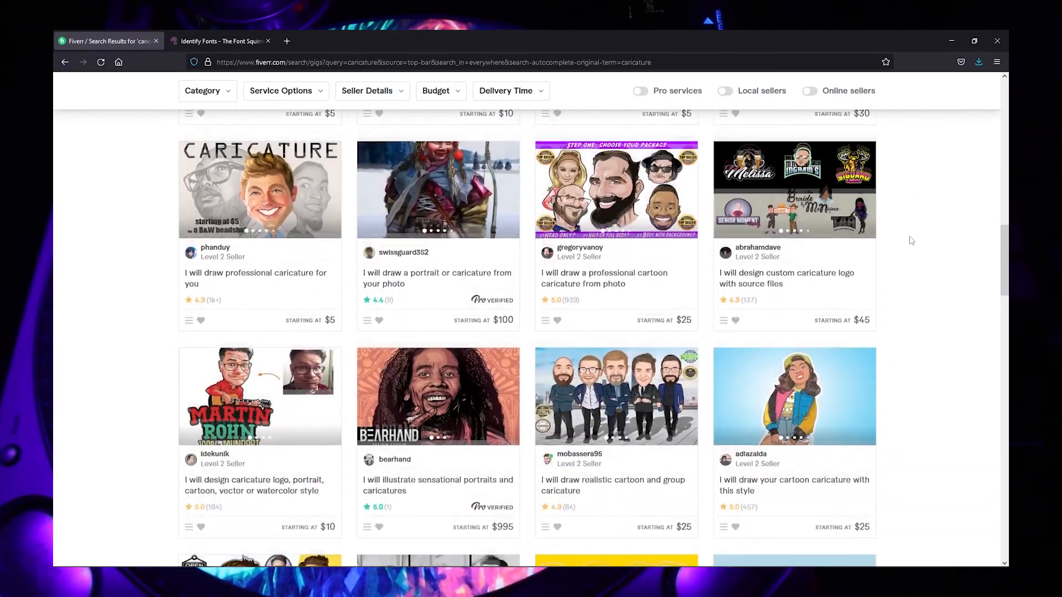
scroll(912, 240, down, 1)
scroll(911, 240, down, 2)
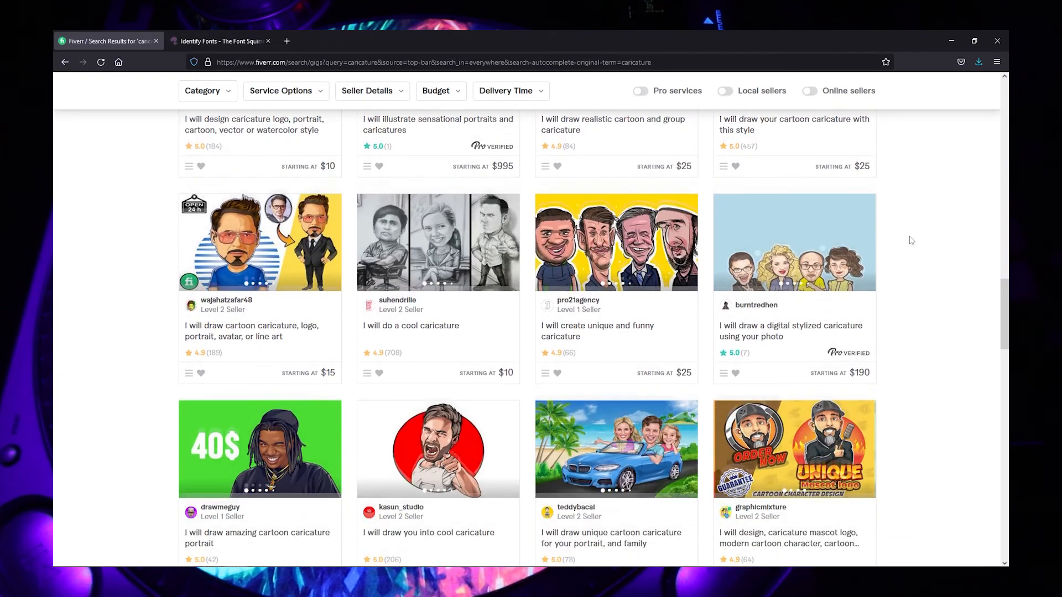
scroll(912, 240, down, 1)
scroll(912, 240, down, 2)
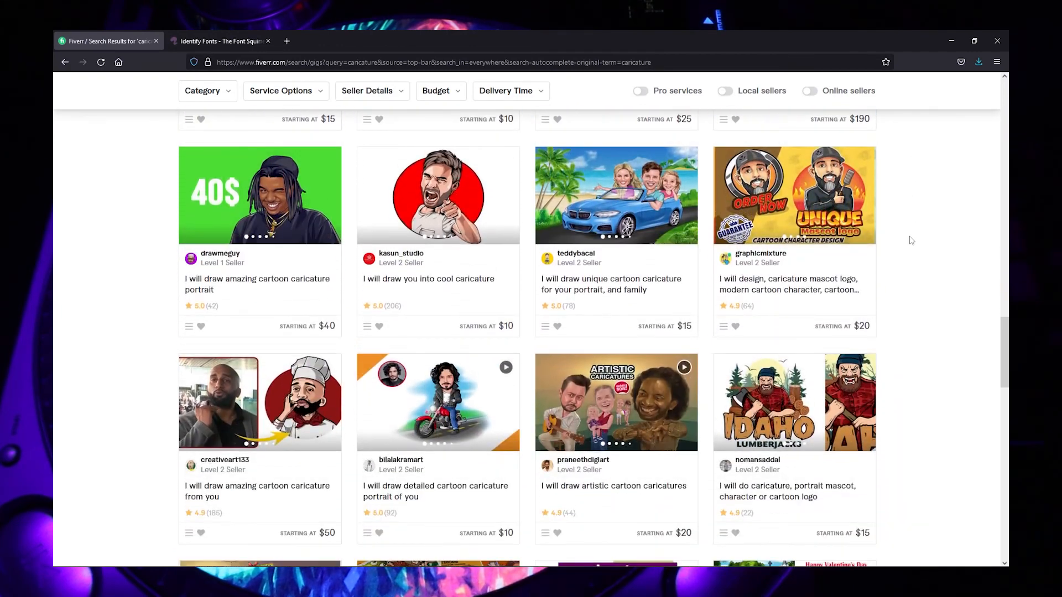
scroll(912, 240, down, 1)
scroll(912, 240, down, 1)
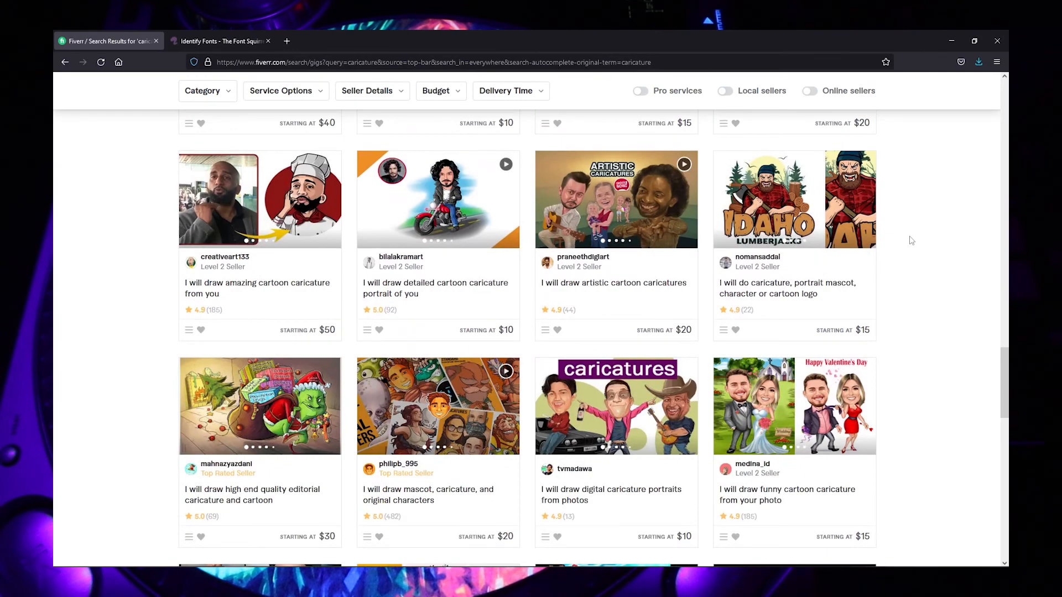
scroll(911, 240, down, 7)
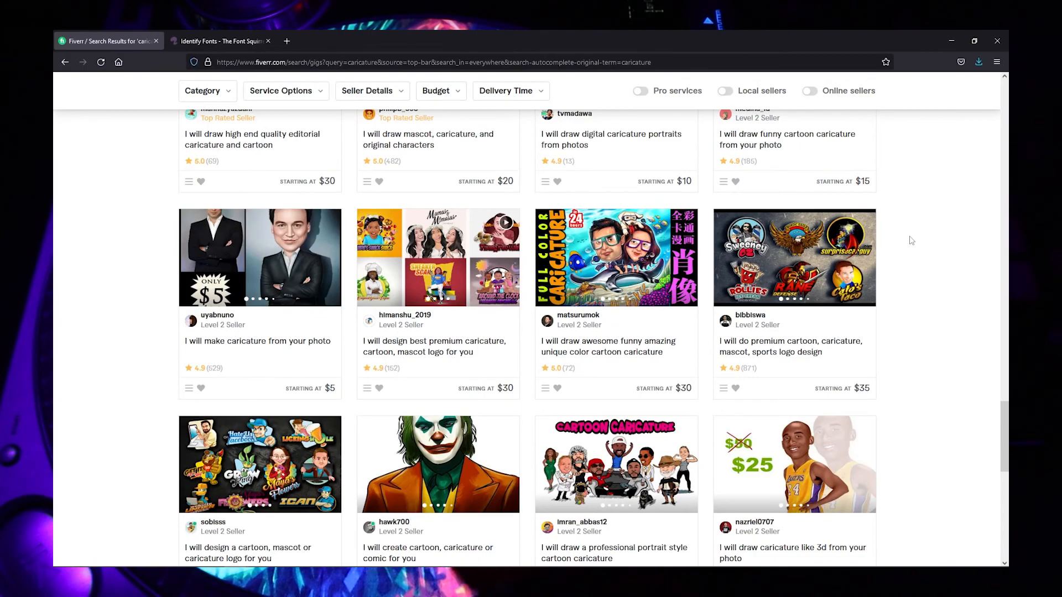
scroll(912, 240, up, 10)
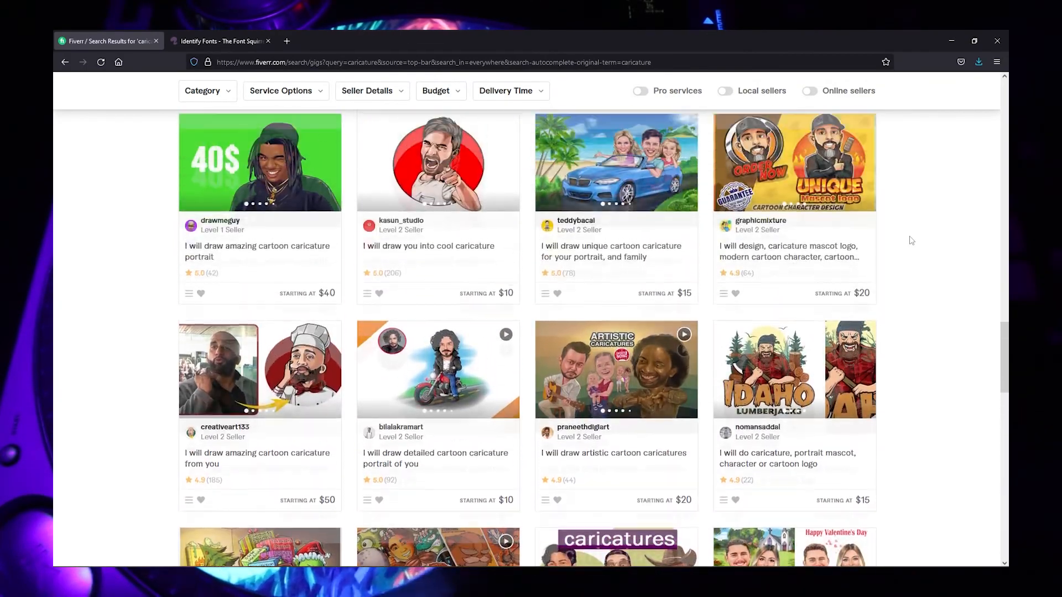
scroll(912, 240, up, 10)
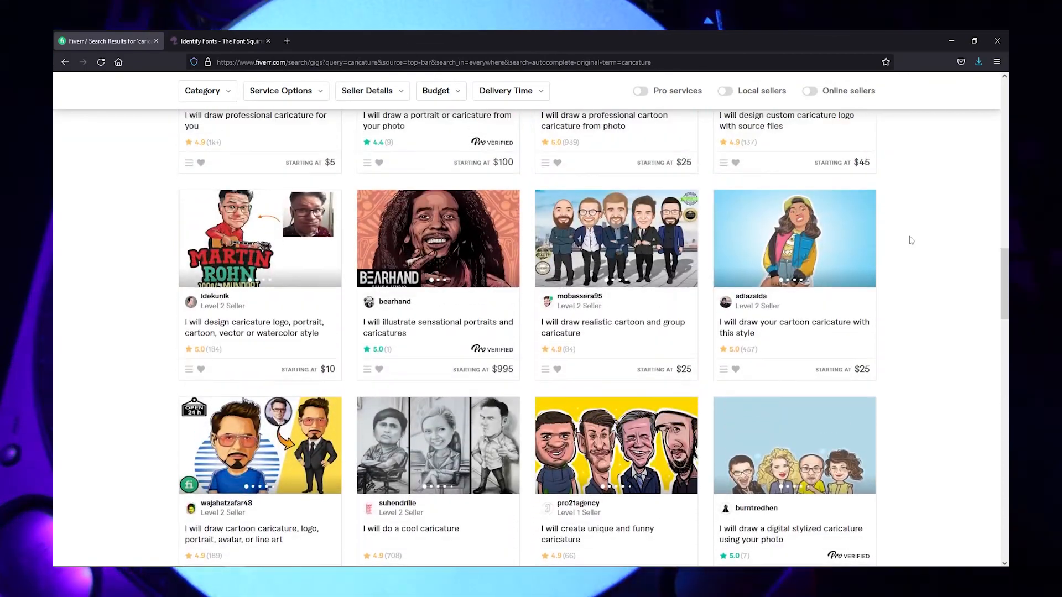
scroll(912, 240, up, 12)
scroll(911, 241, up, 6)
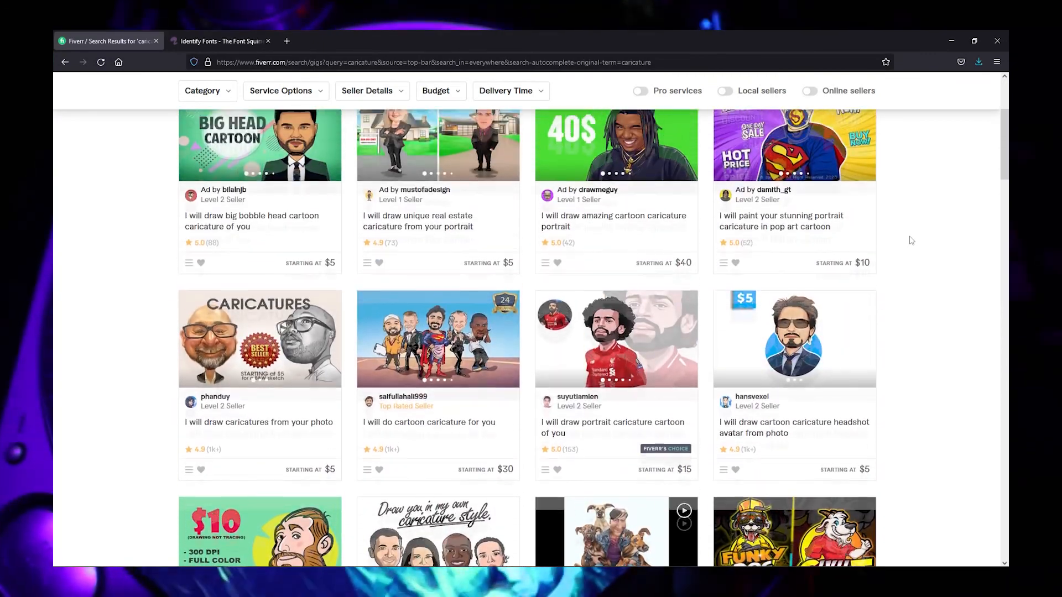
scroll(911, 240, up, 4)
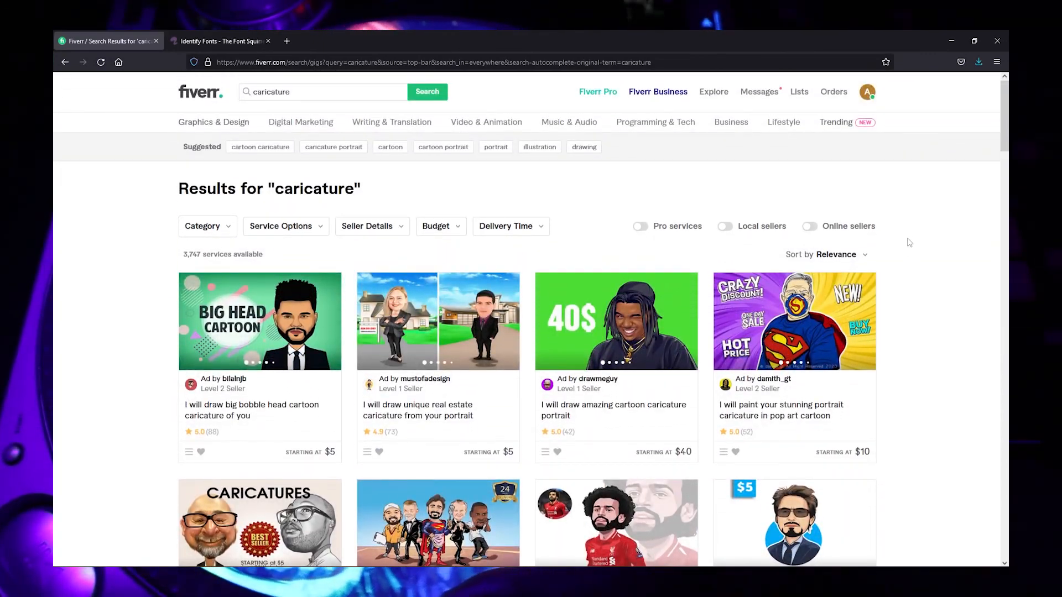
click(865, 255)
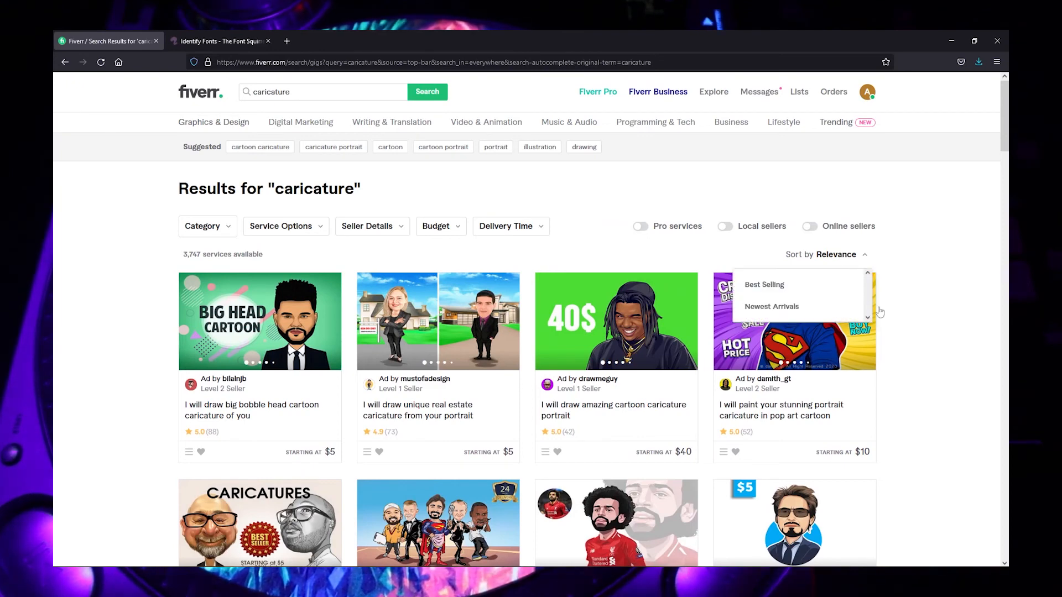
Step: Upload psych.jpg to WhatTheFont on MyFonts and identify the font of its "psych" lettering
key(ctrl+Tab)
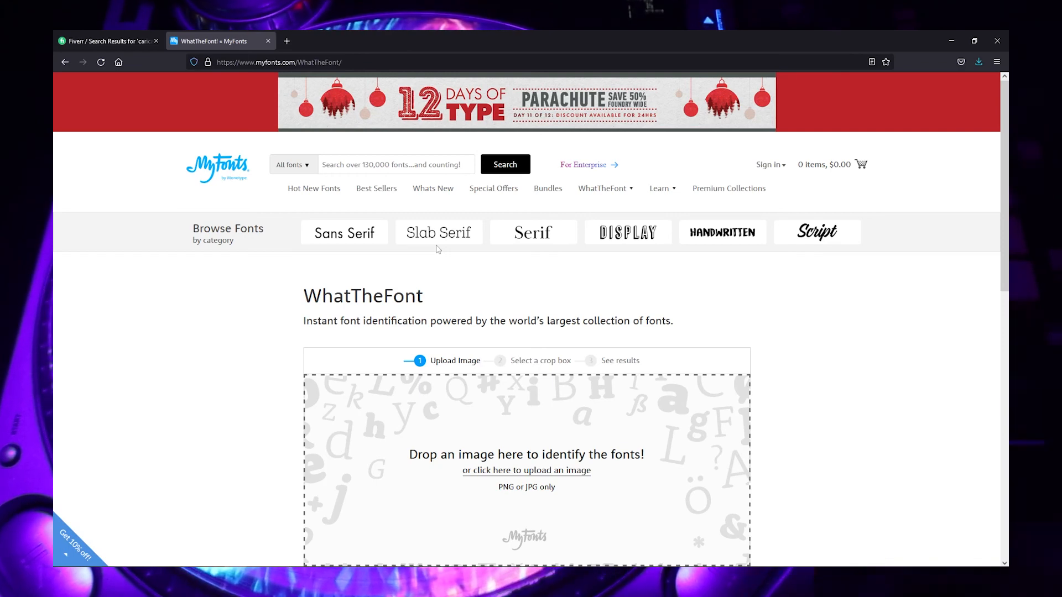
scroll(437, 249, down, 1)
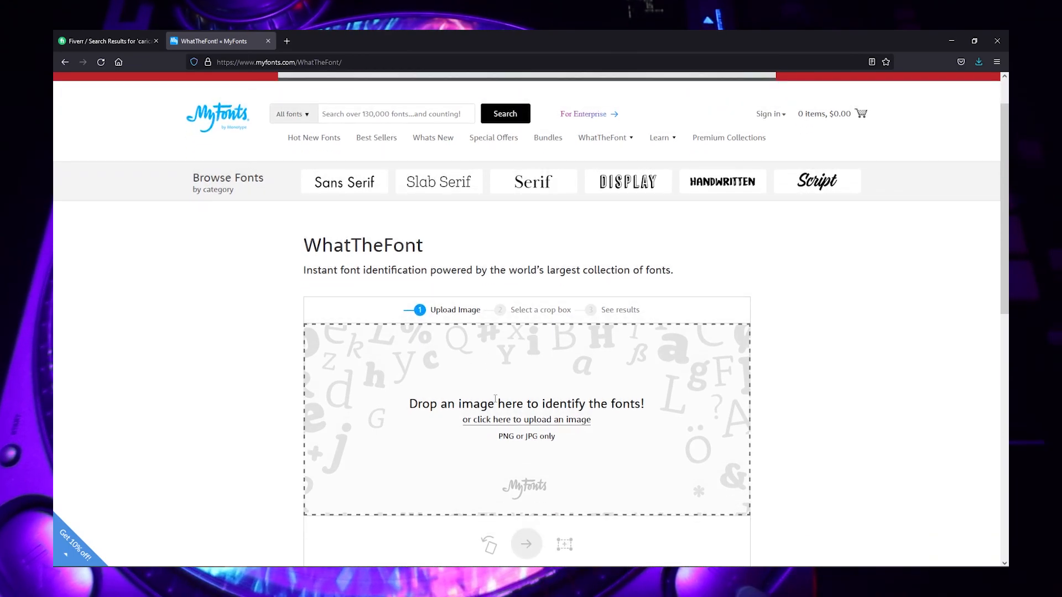
click(491, 422)
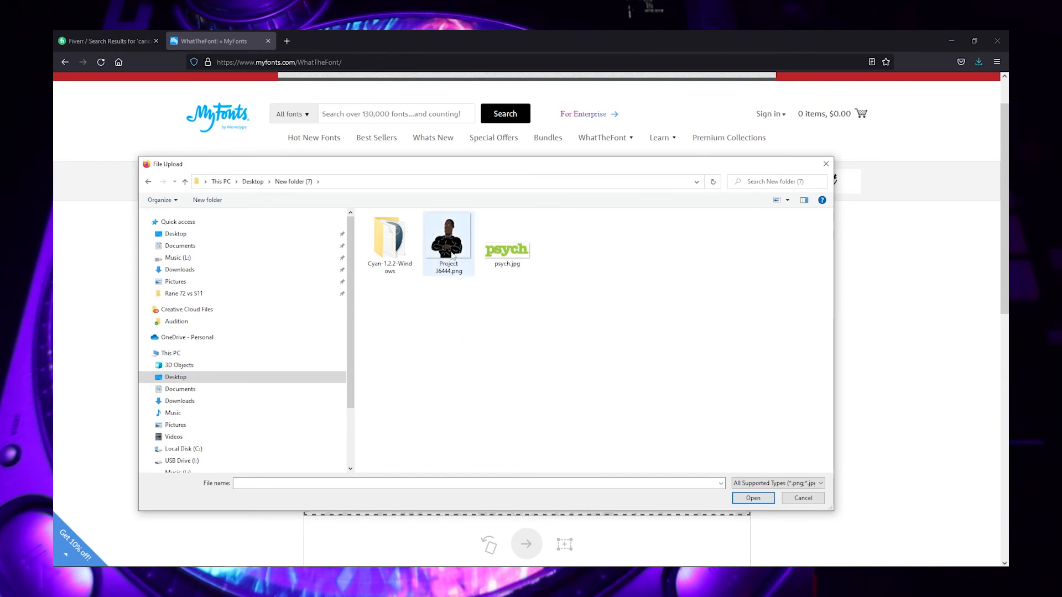
click(500, 256)
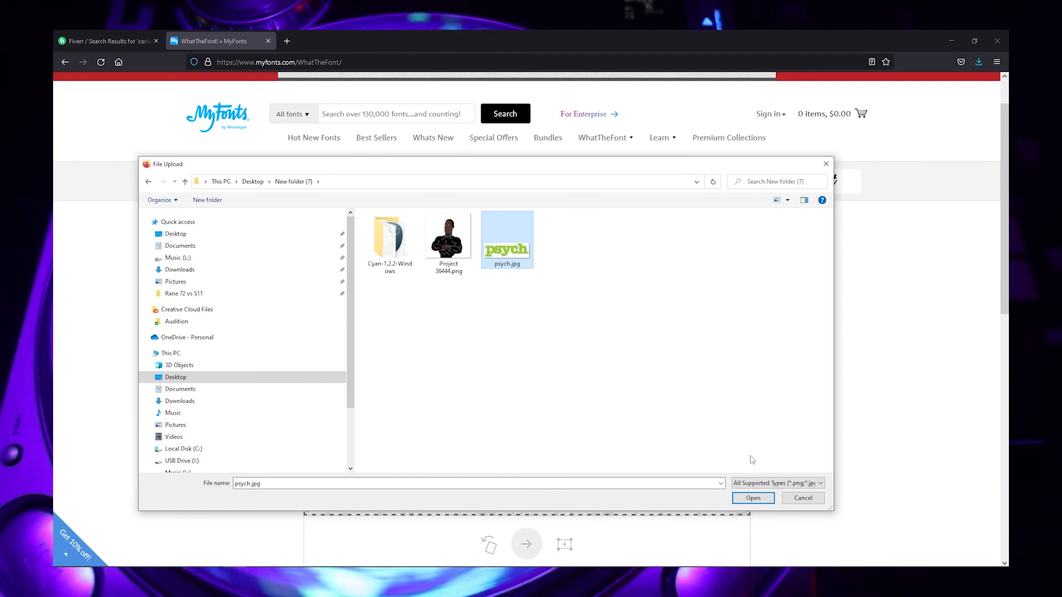
click(752, 498)
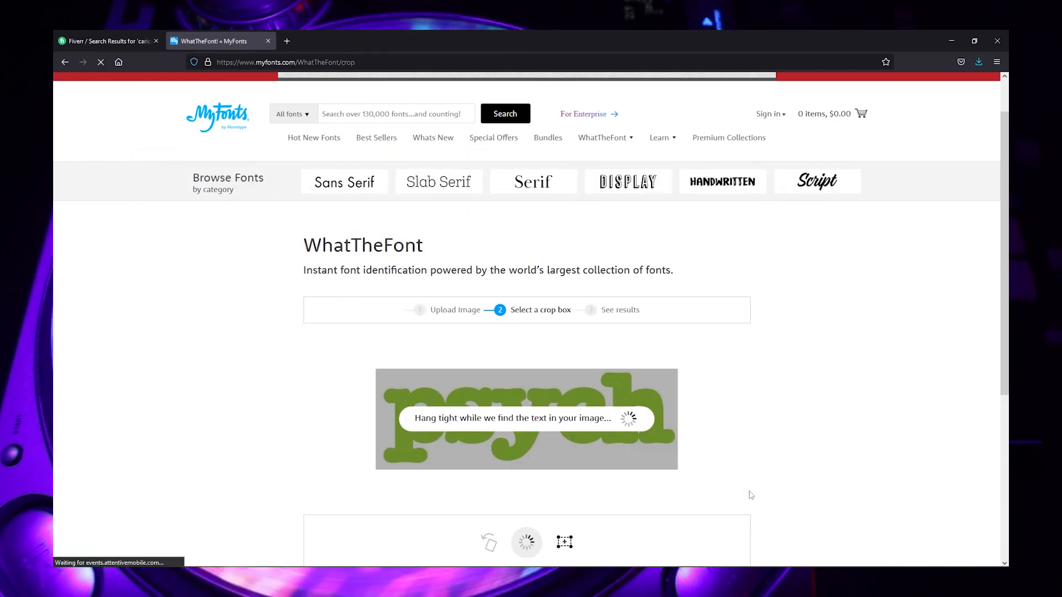
scroll(748, 492, down, 5)
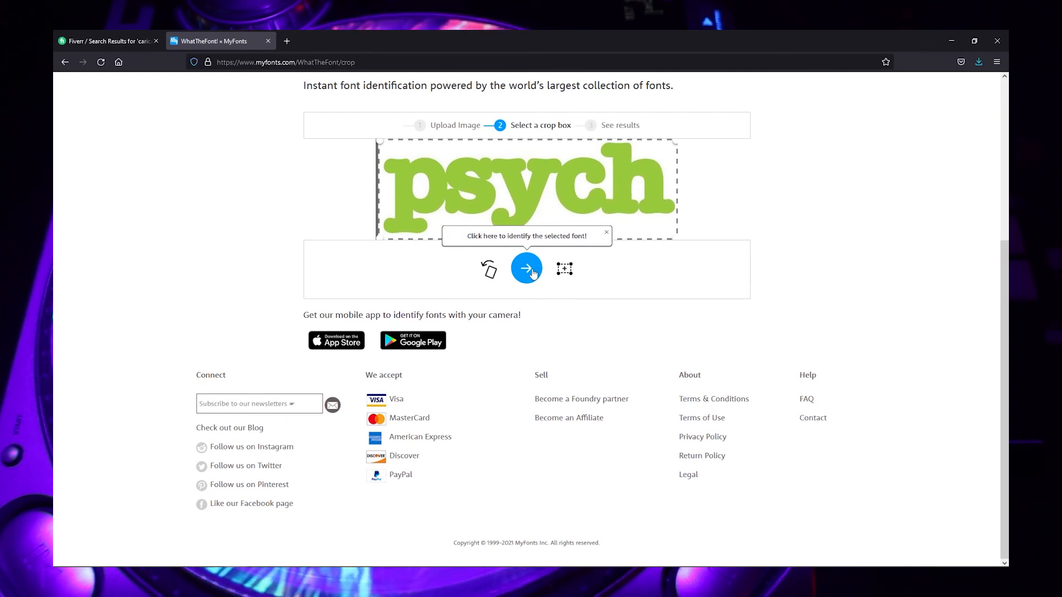
click(527, 269)
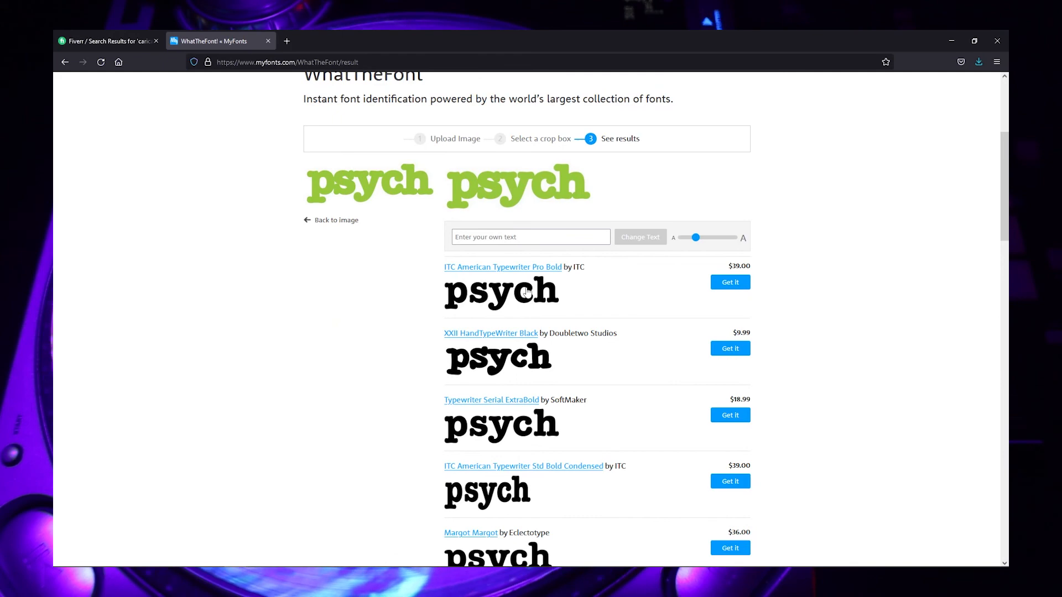
Step: Review the WhatTheFont matches for the "psych" lettering, comparing their letter shapes and prices
scroll(527, 293, down, 2)
scroll(543, 319, down, 2)
scroll(543, 319, down, 4)
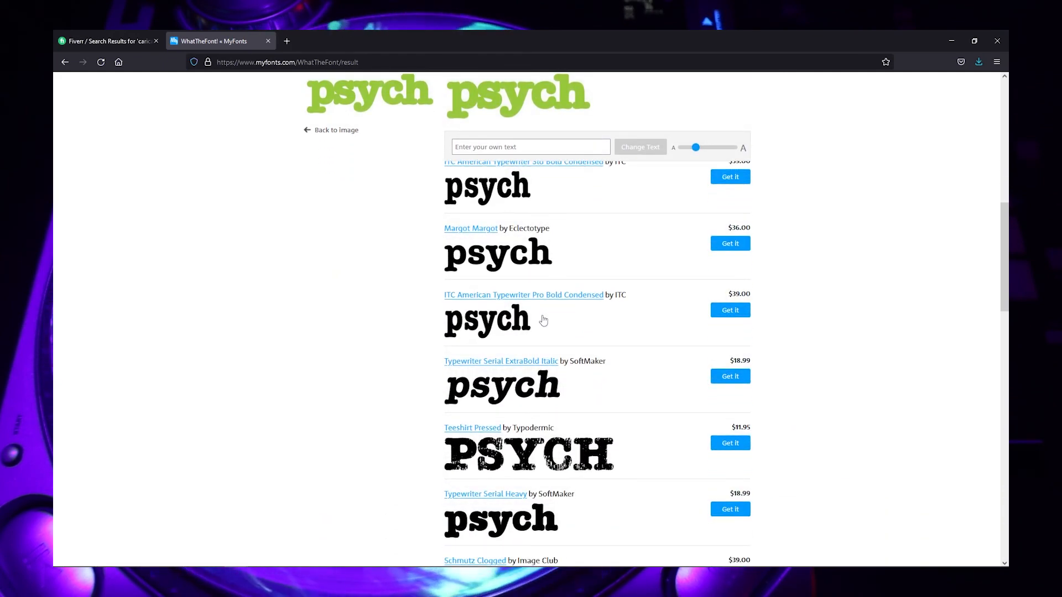
scroll(544, 320, down, 1)
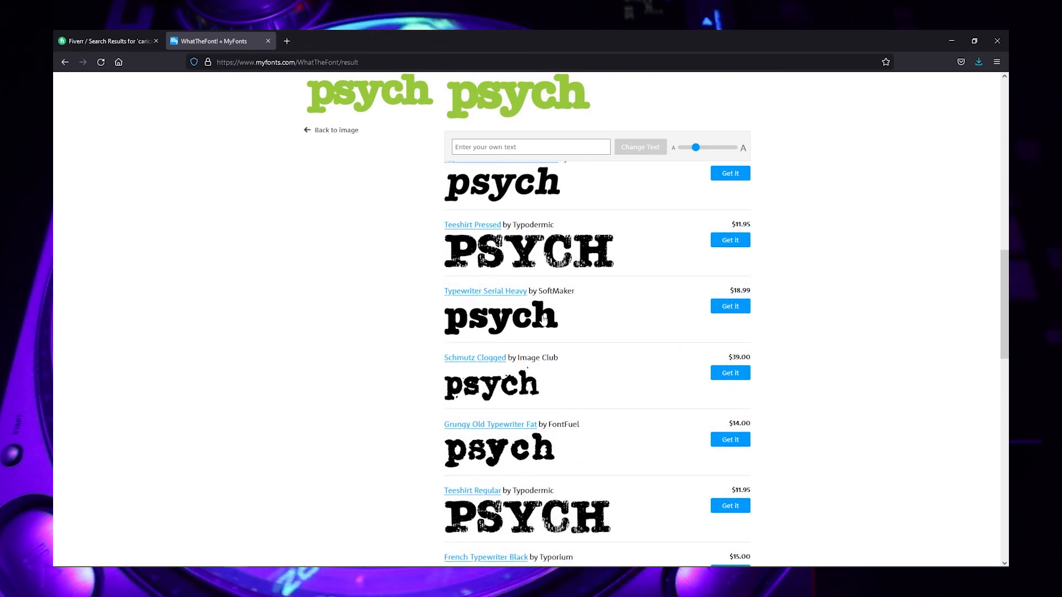
scroll(544, 320, up, 10)
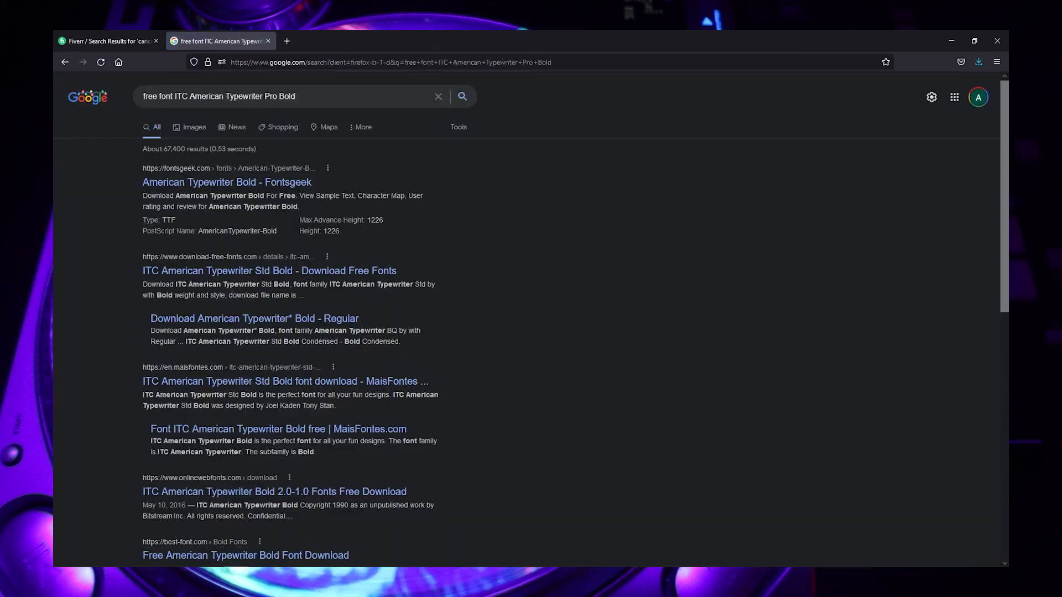
Step: Download americantypewriterstd-bold.otf from the ITC American Typewriter Std Bold page on download-free-fonts.com and install the font in the system
click(203, 273)
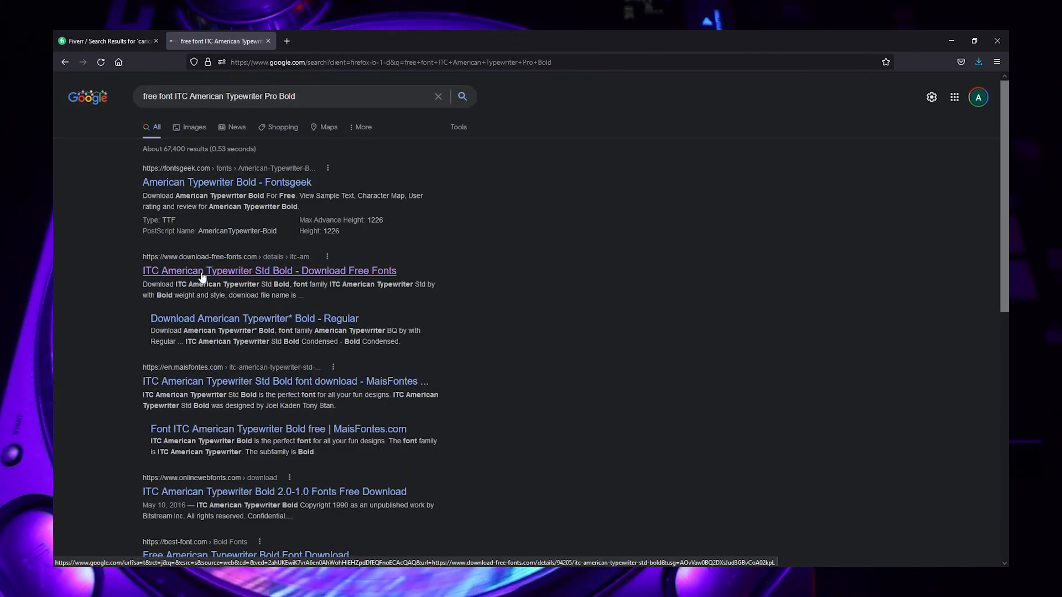
scroll(415, 331, down, 3)
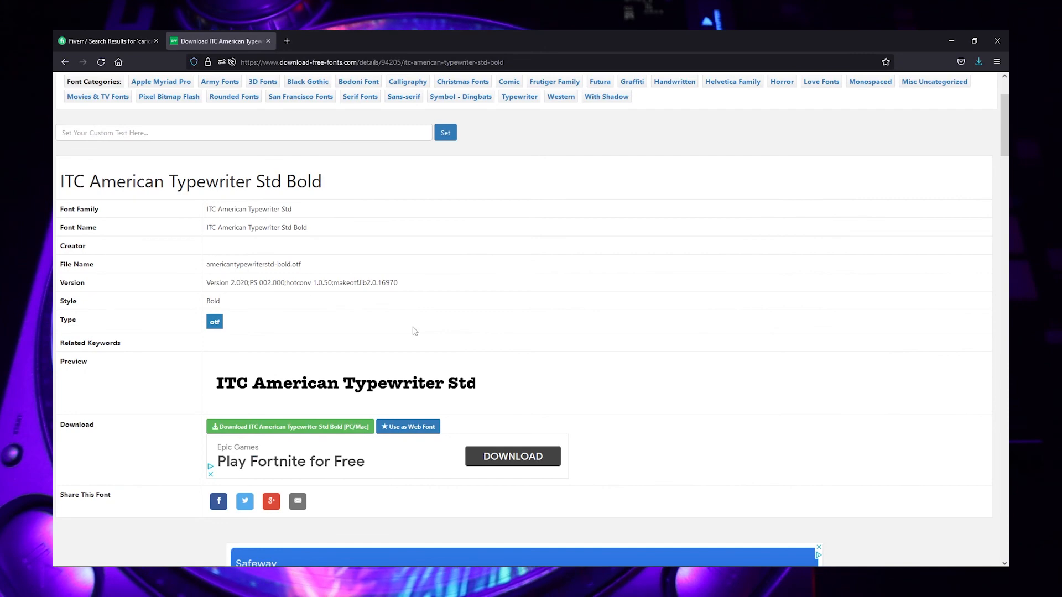
click(326, 427)
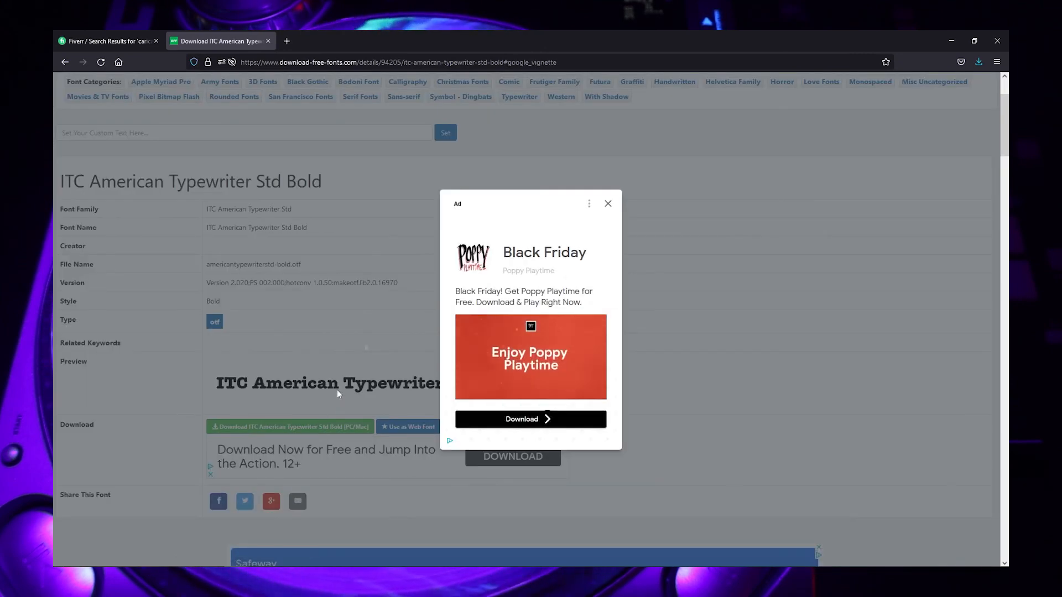
click(608, 204)
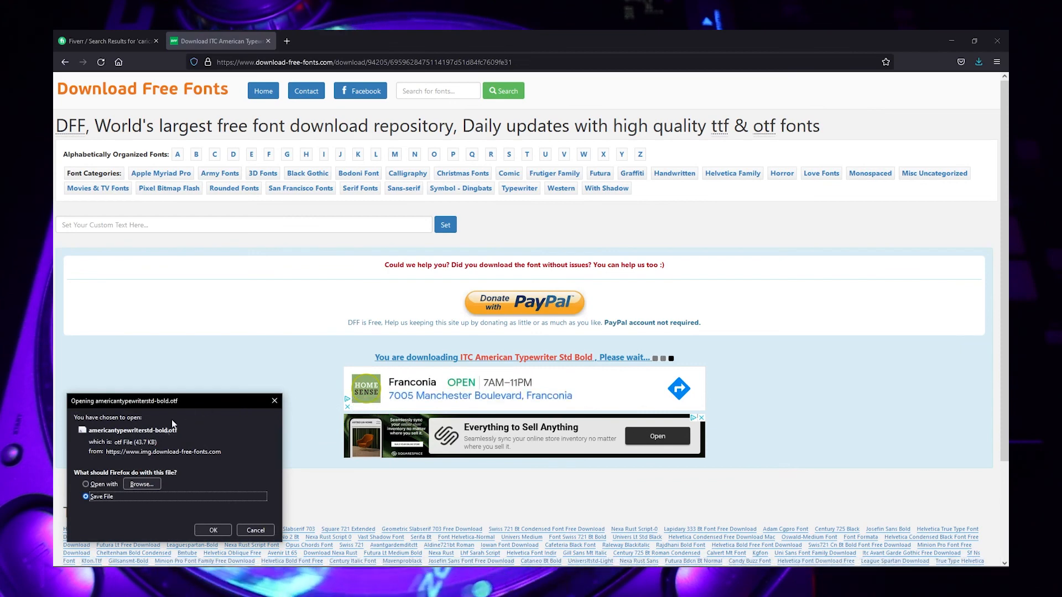
click(203, 531)
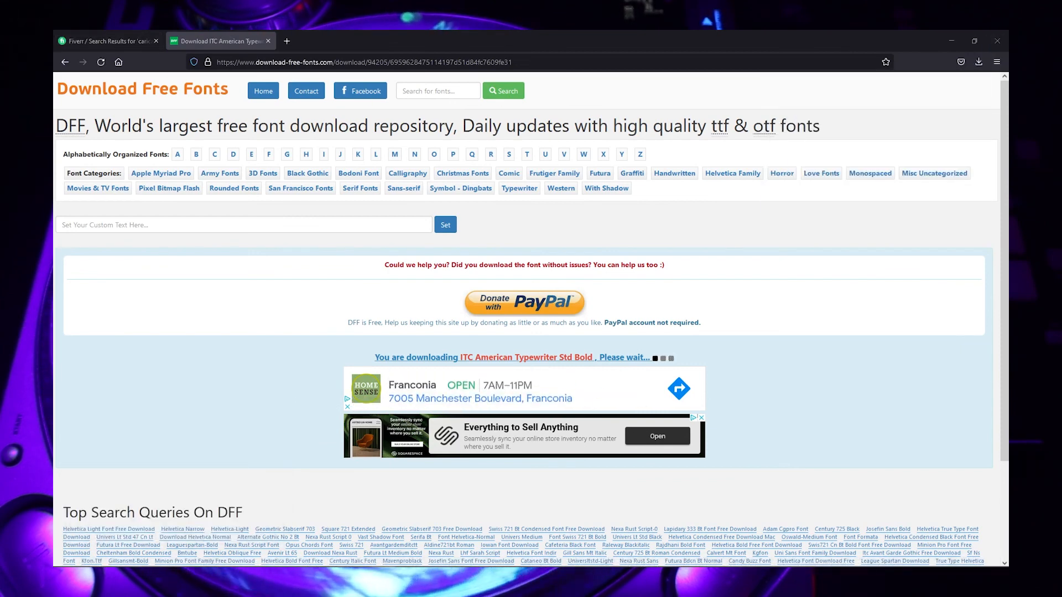
drag(53, 531, 270, 79)
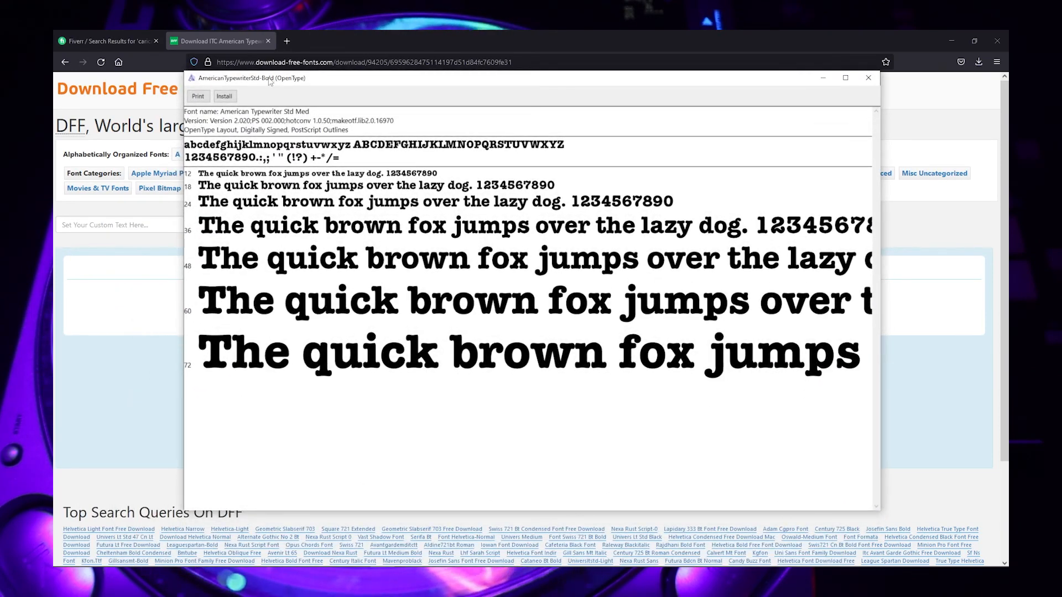
click(236, 97)
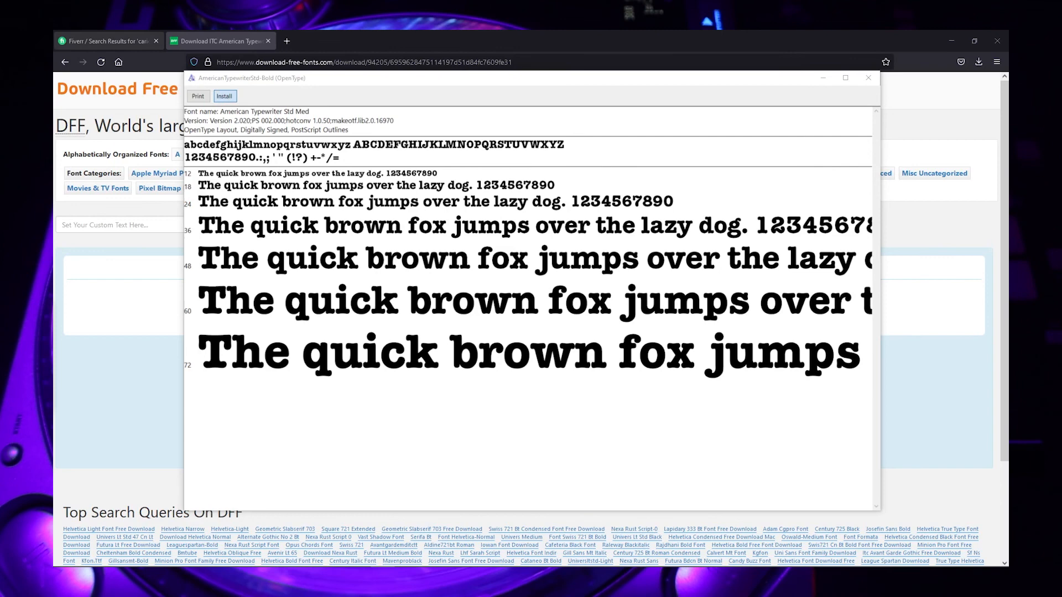